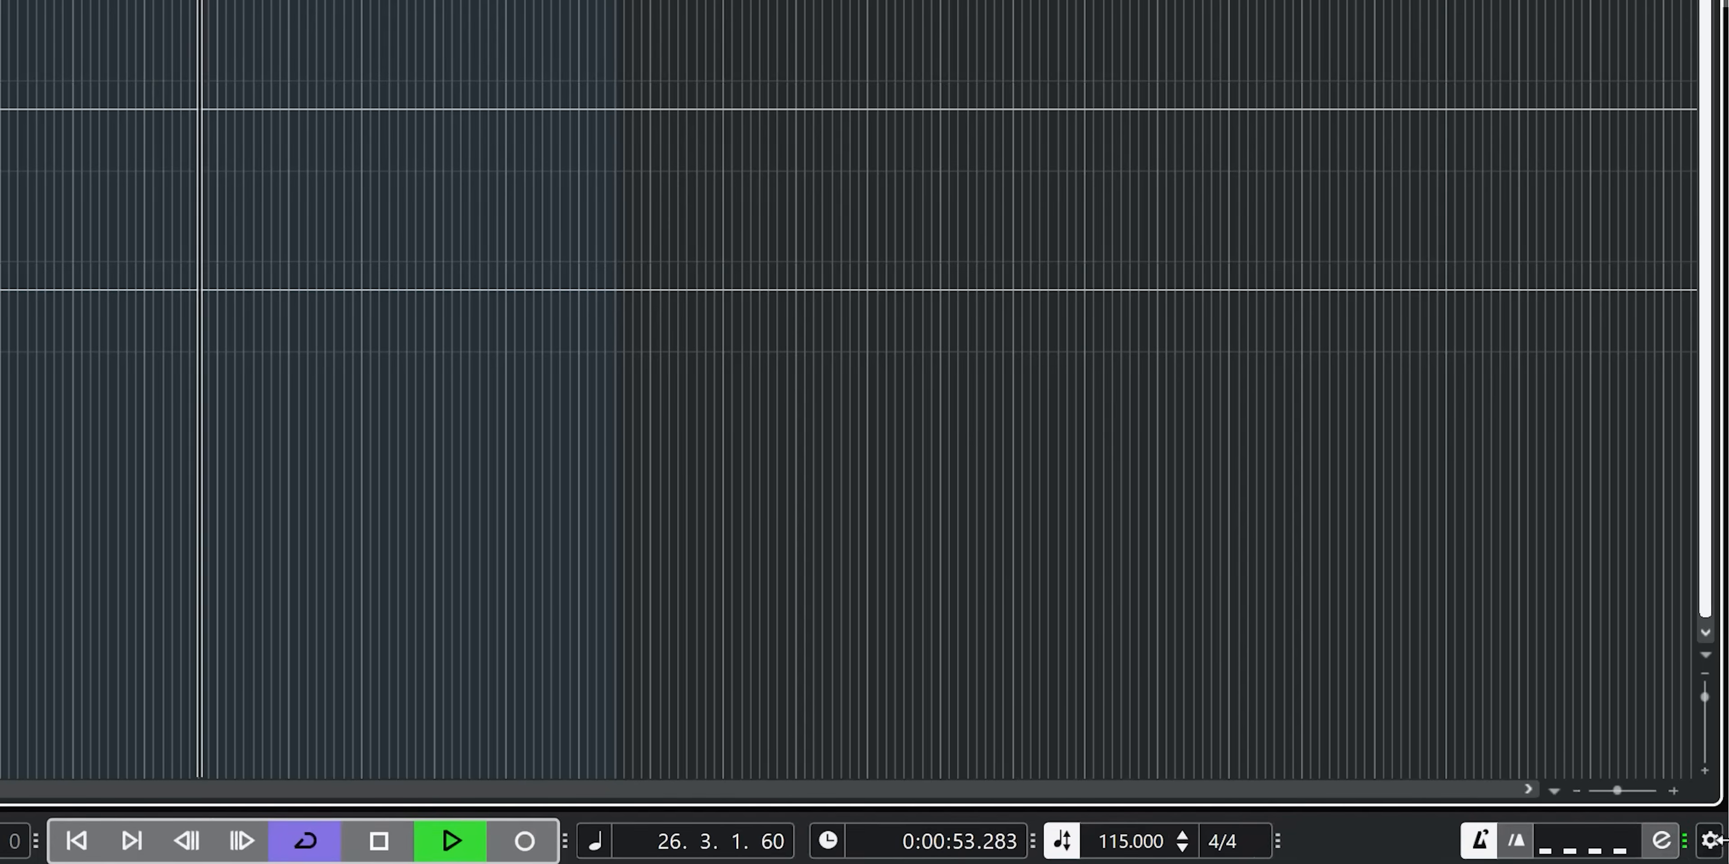
# - Set the metronome click pattern to Half Tempo and play the project with it
pyautogui.click(1592, 851)
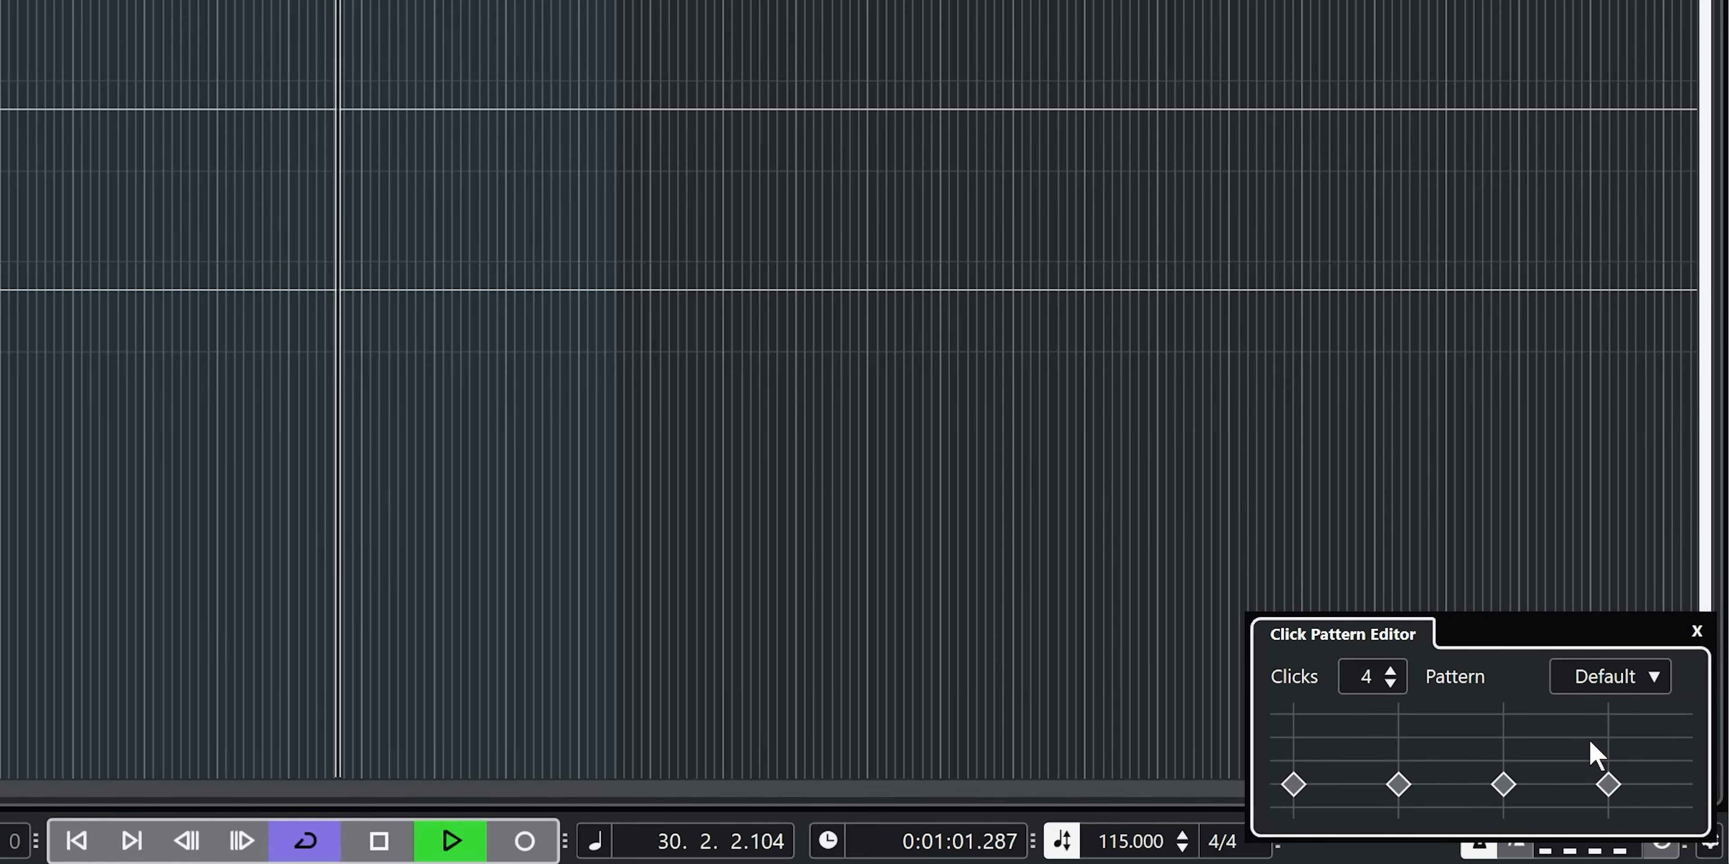
pyautogui.click(1611, 680)
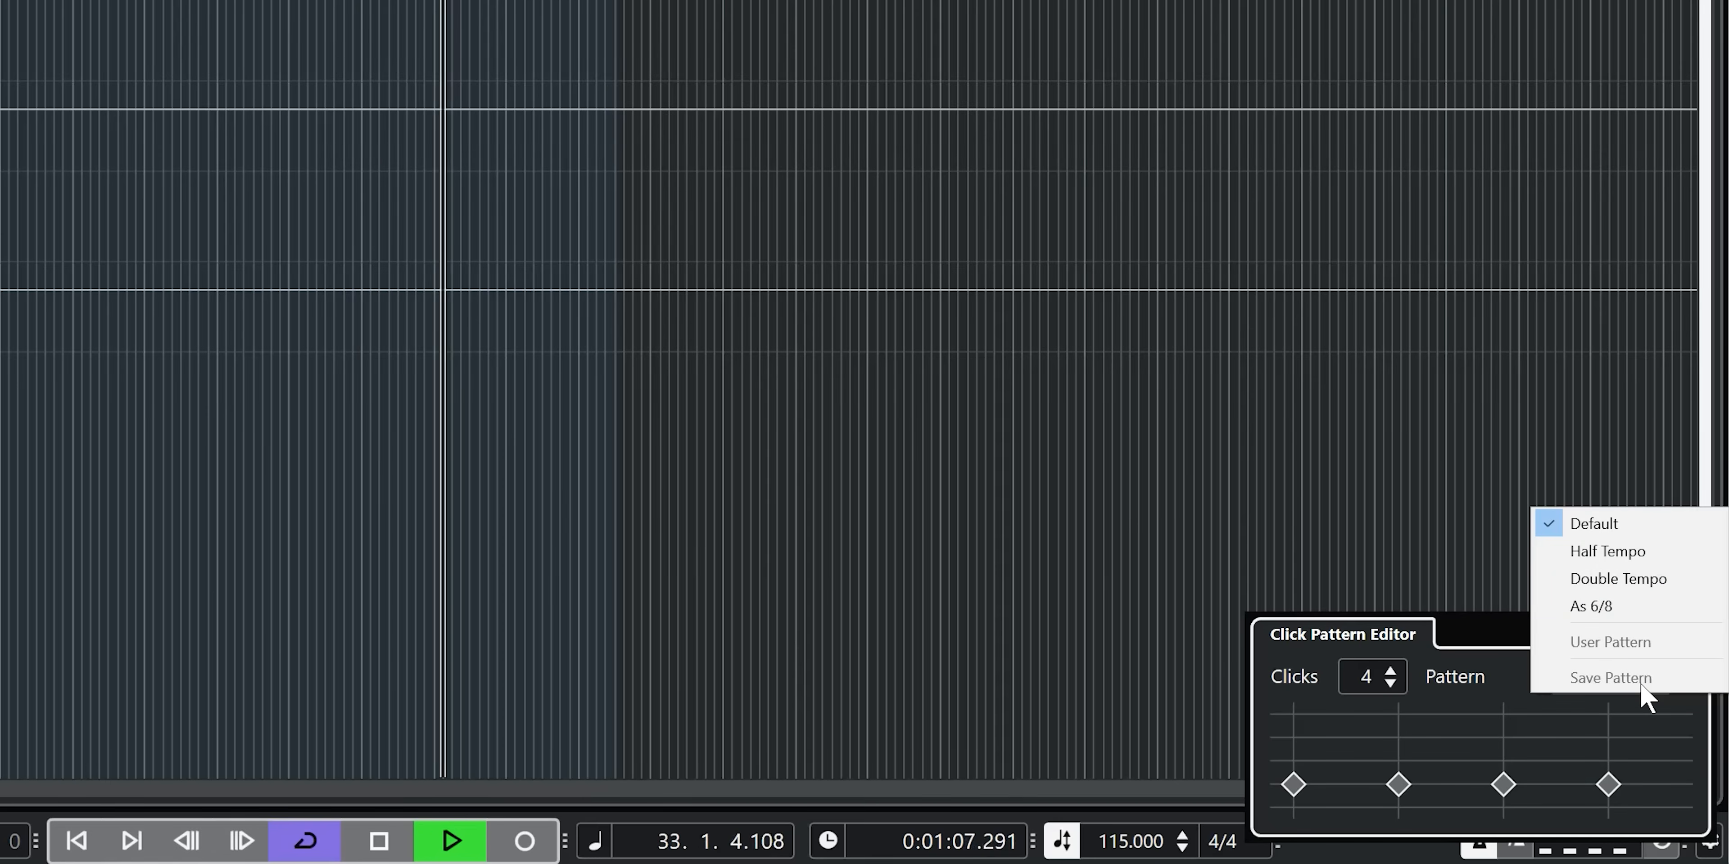
pyautogui.click(1639, 580)
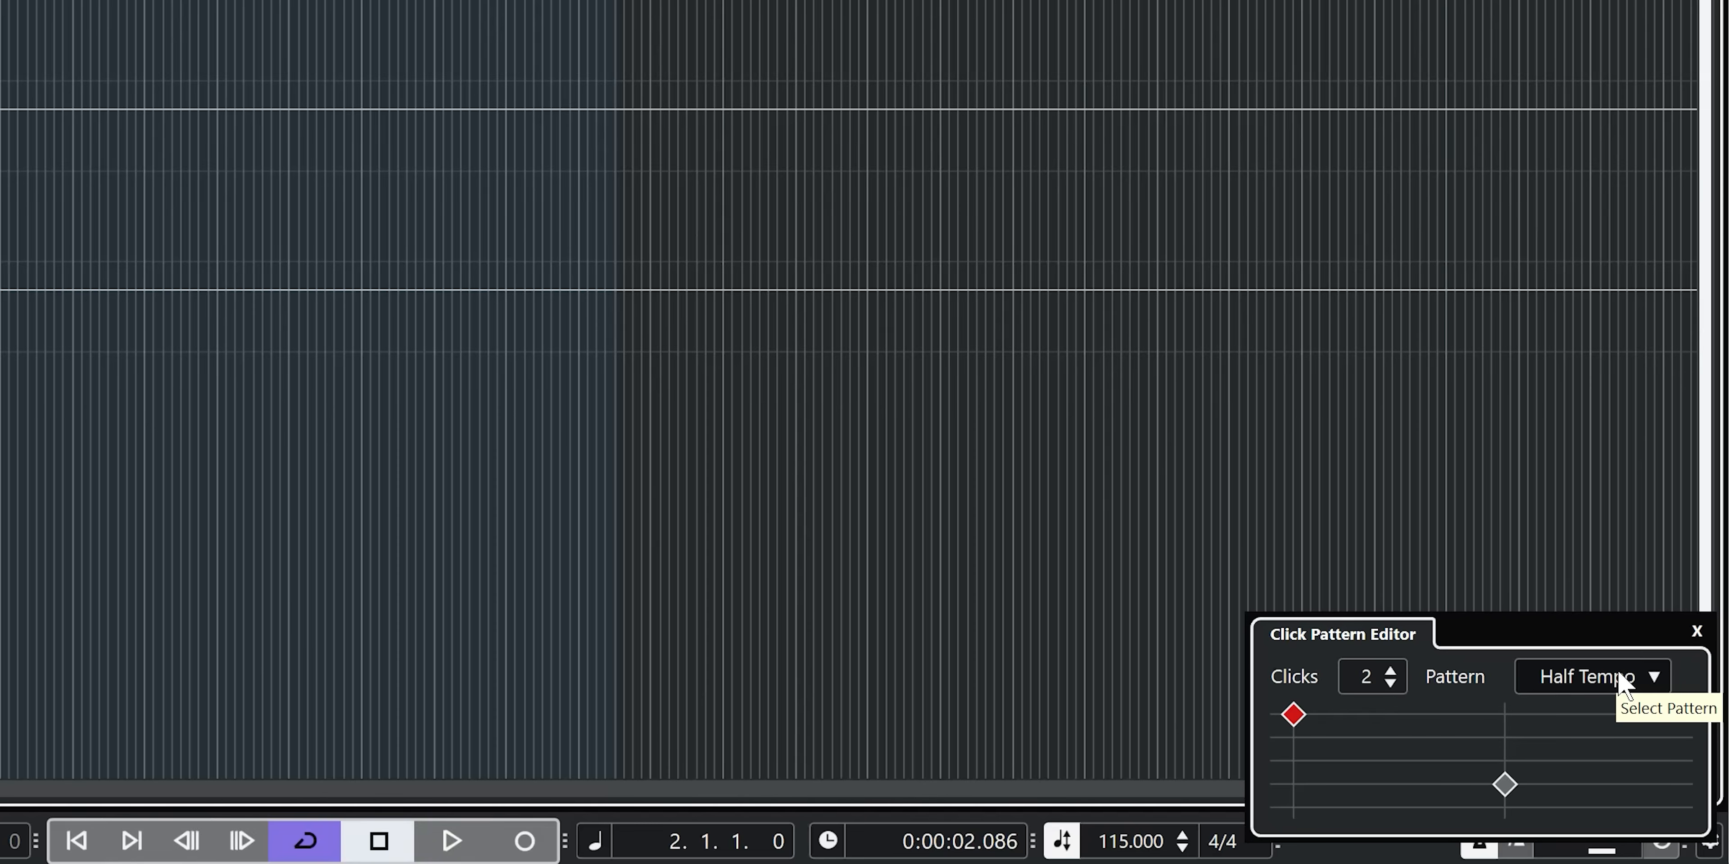
pyautogui.press('space')
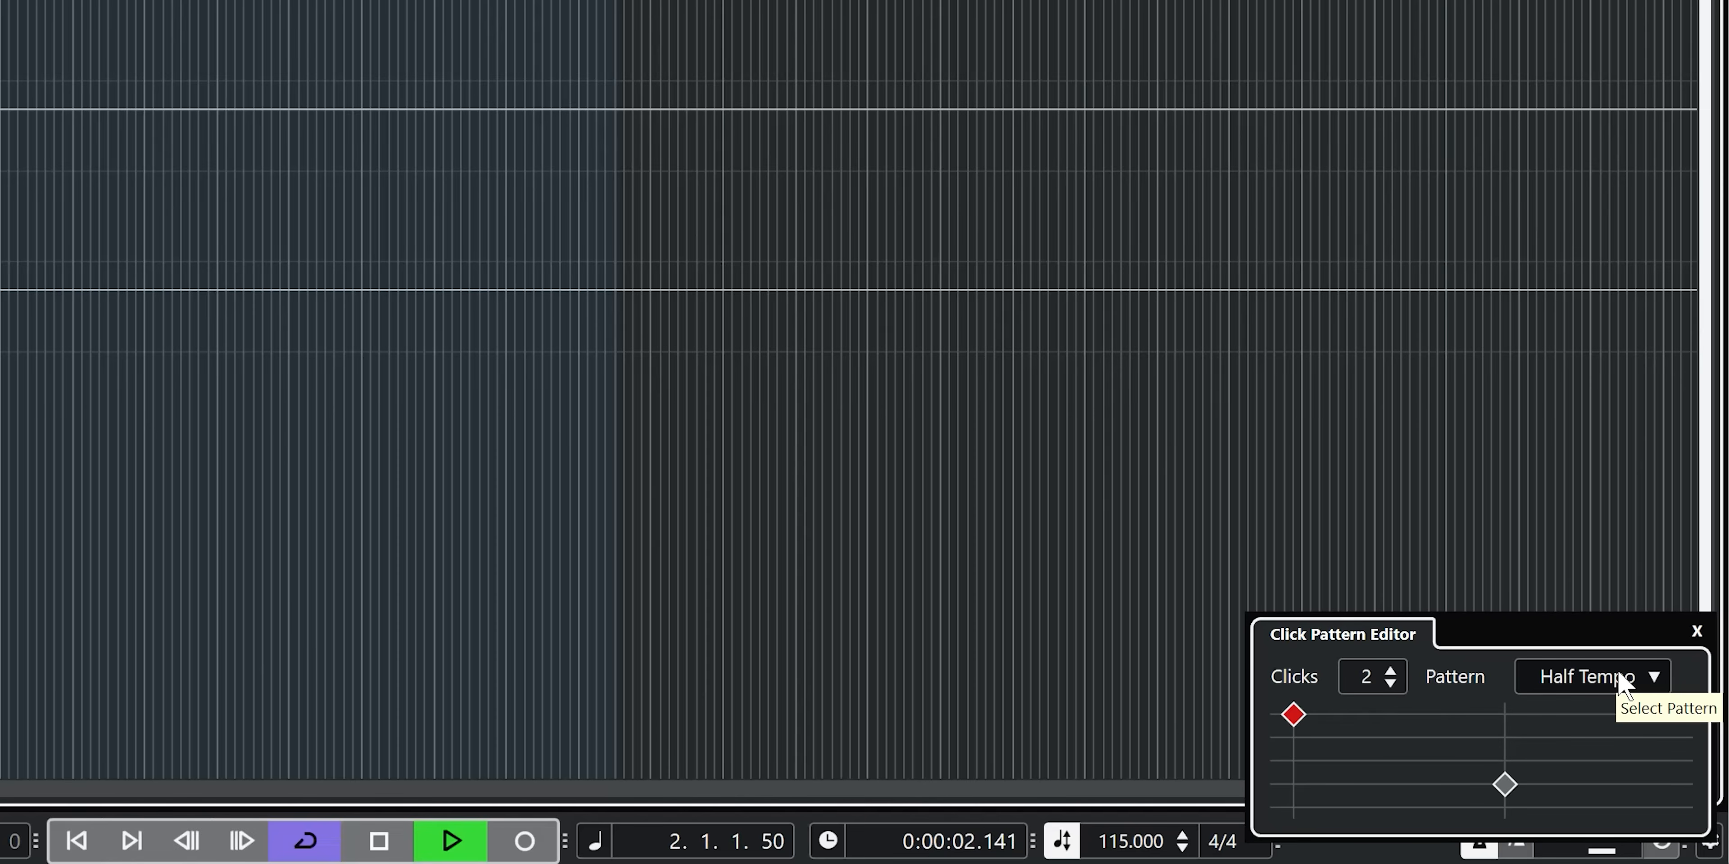
# - Switch the metronome click pattern to As 6/8 during playback, and return it to Default
pyautogui.click(1625, 679)
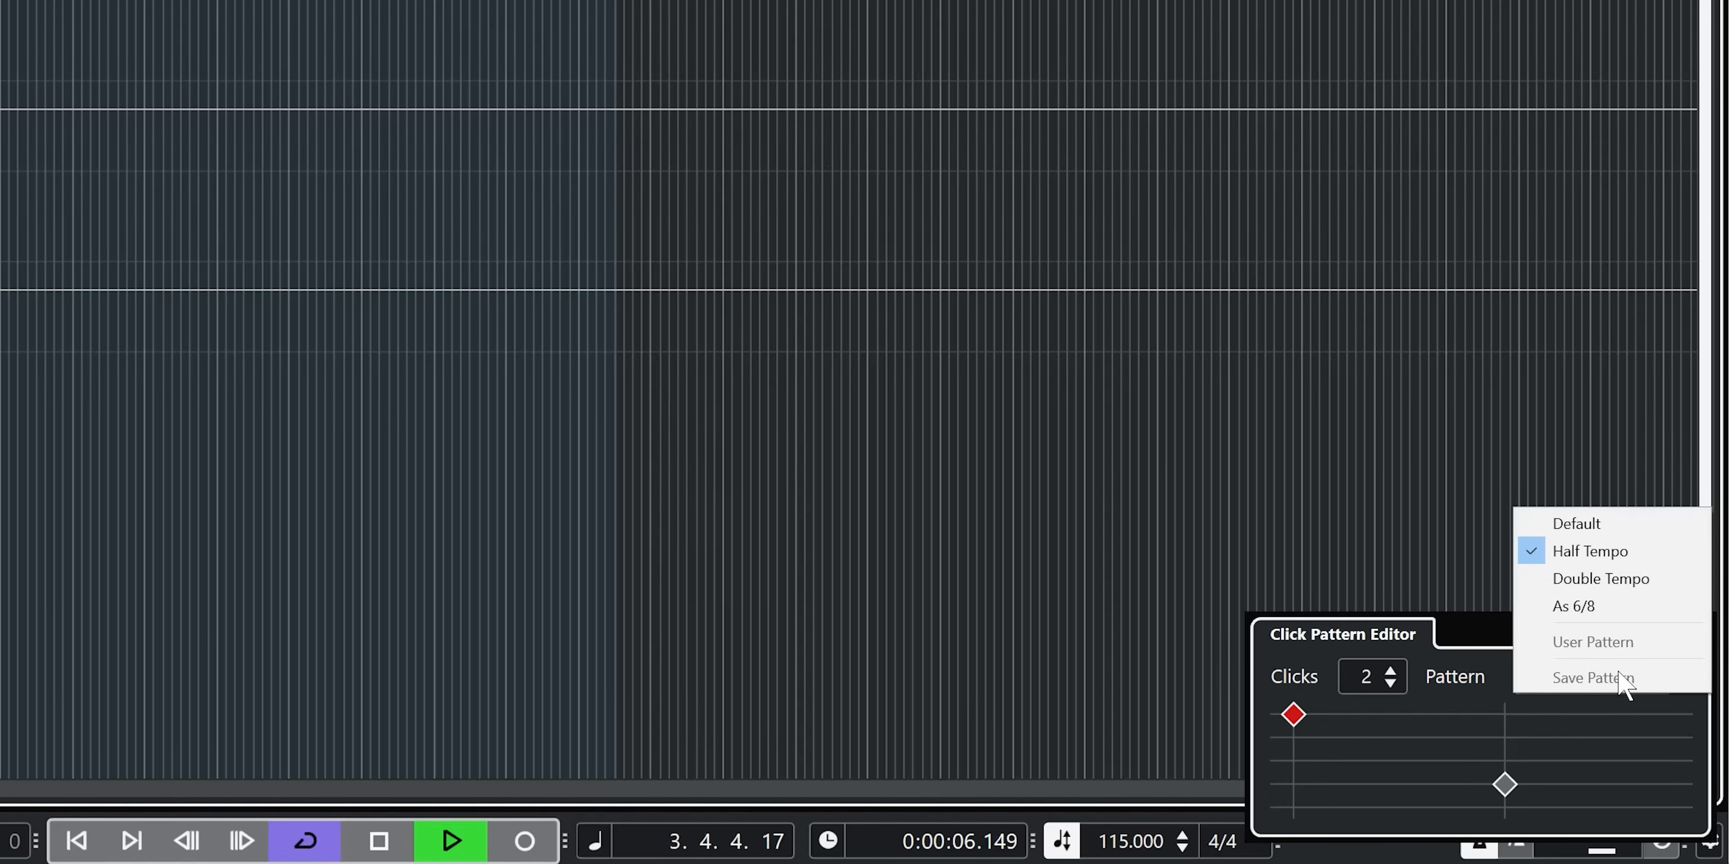
pyautogui.click(1616, 602)
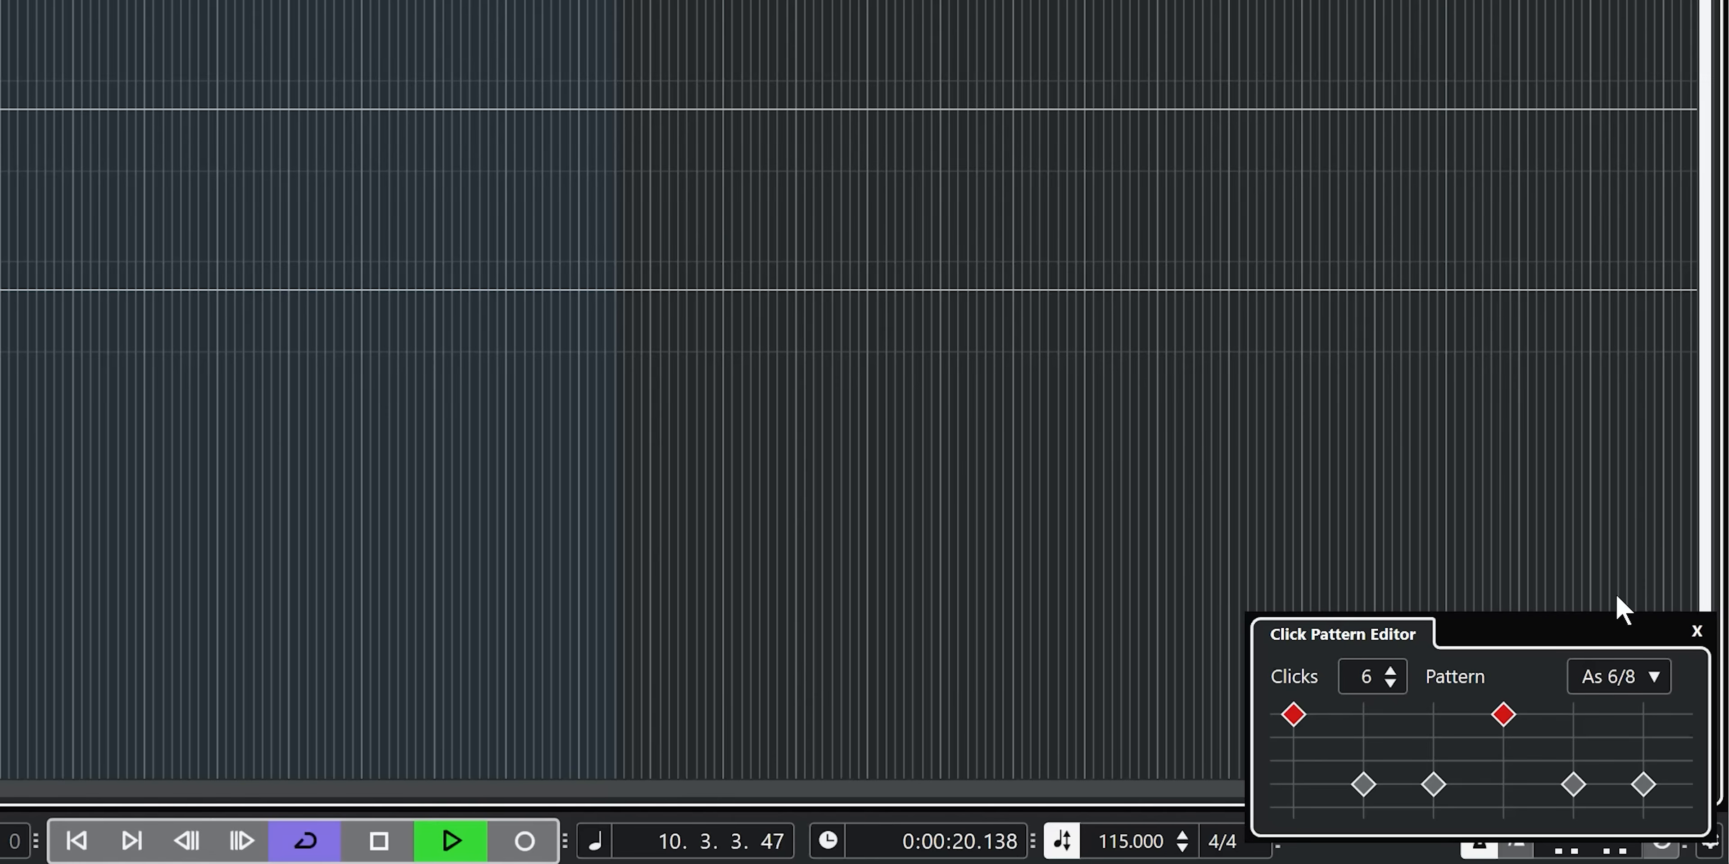
pyautogui.click(1619, 677)
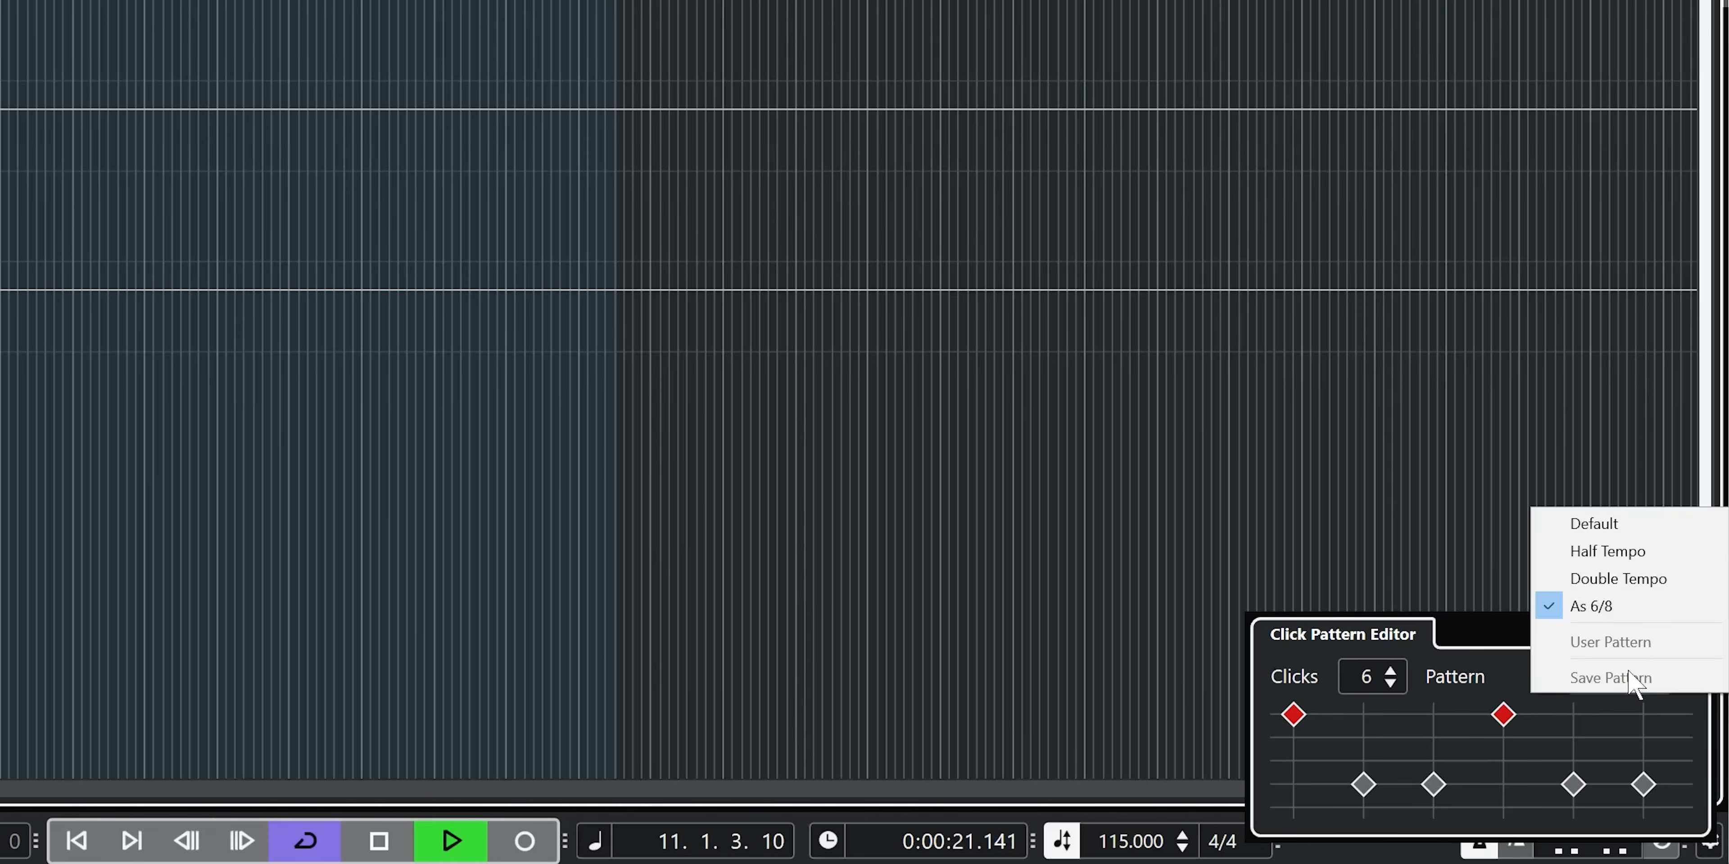
pyautogui.click(1619, 525)
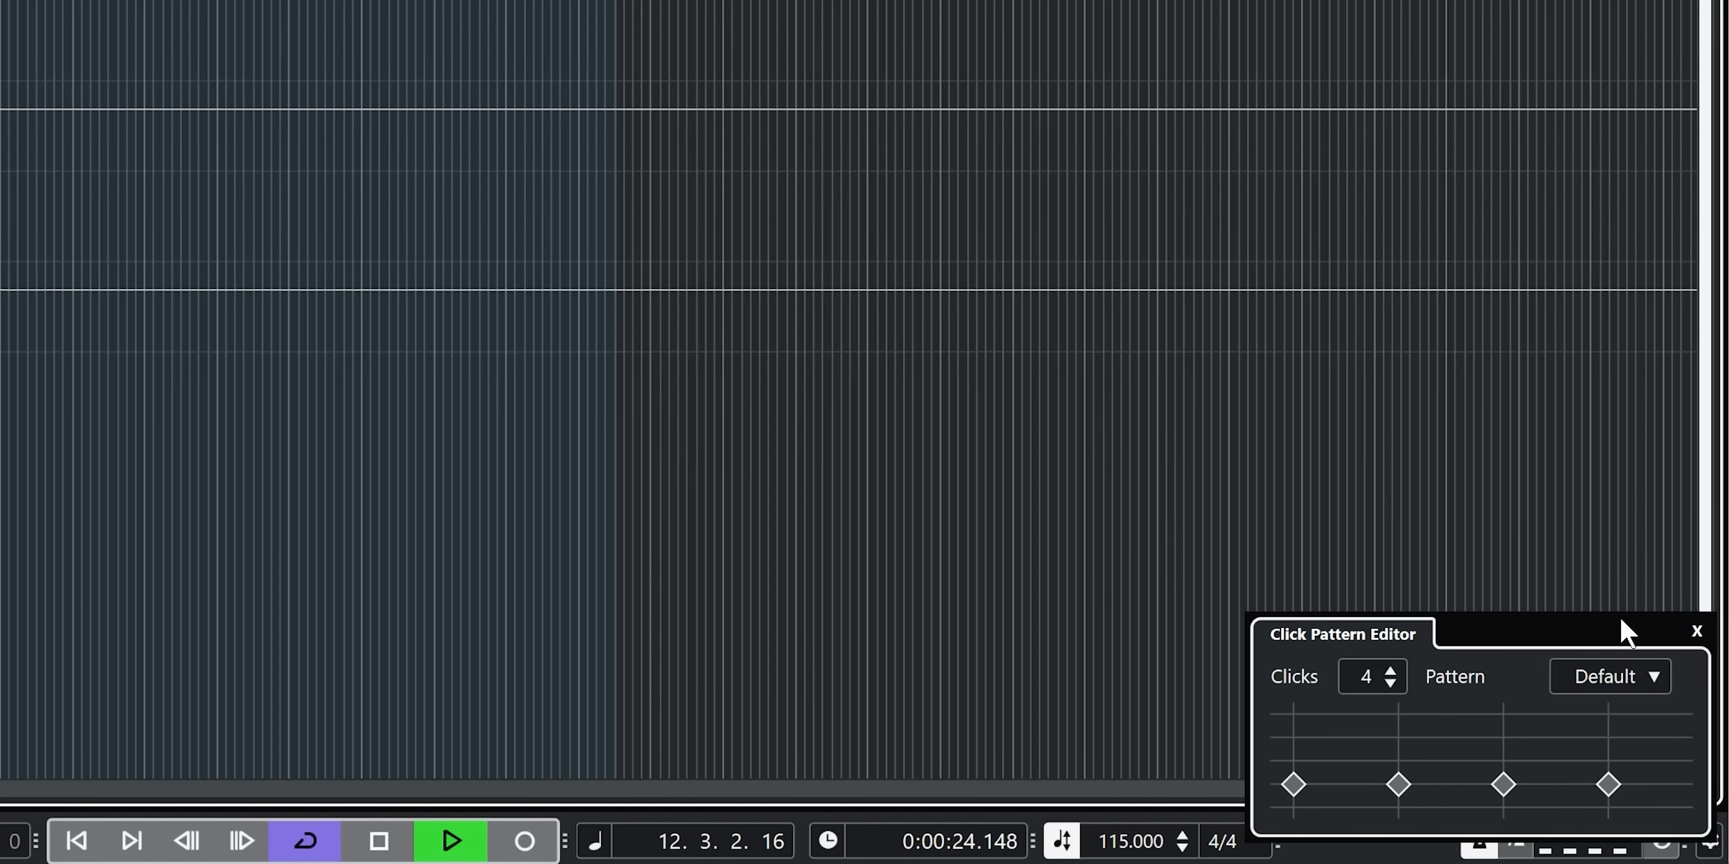
# - Set the metronome click pattern to Double Tempo and stop playback after listening to it
pyautogui.click(1626, 676)
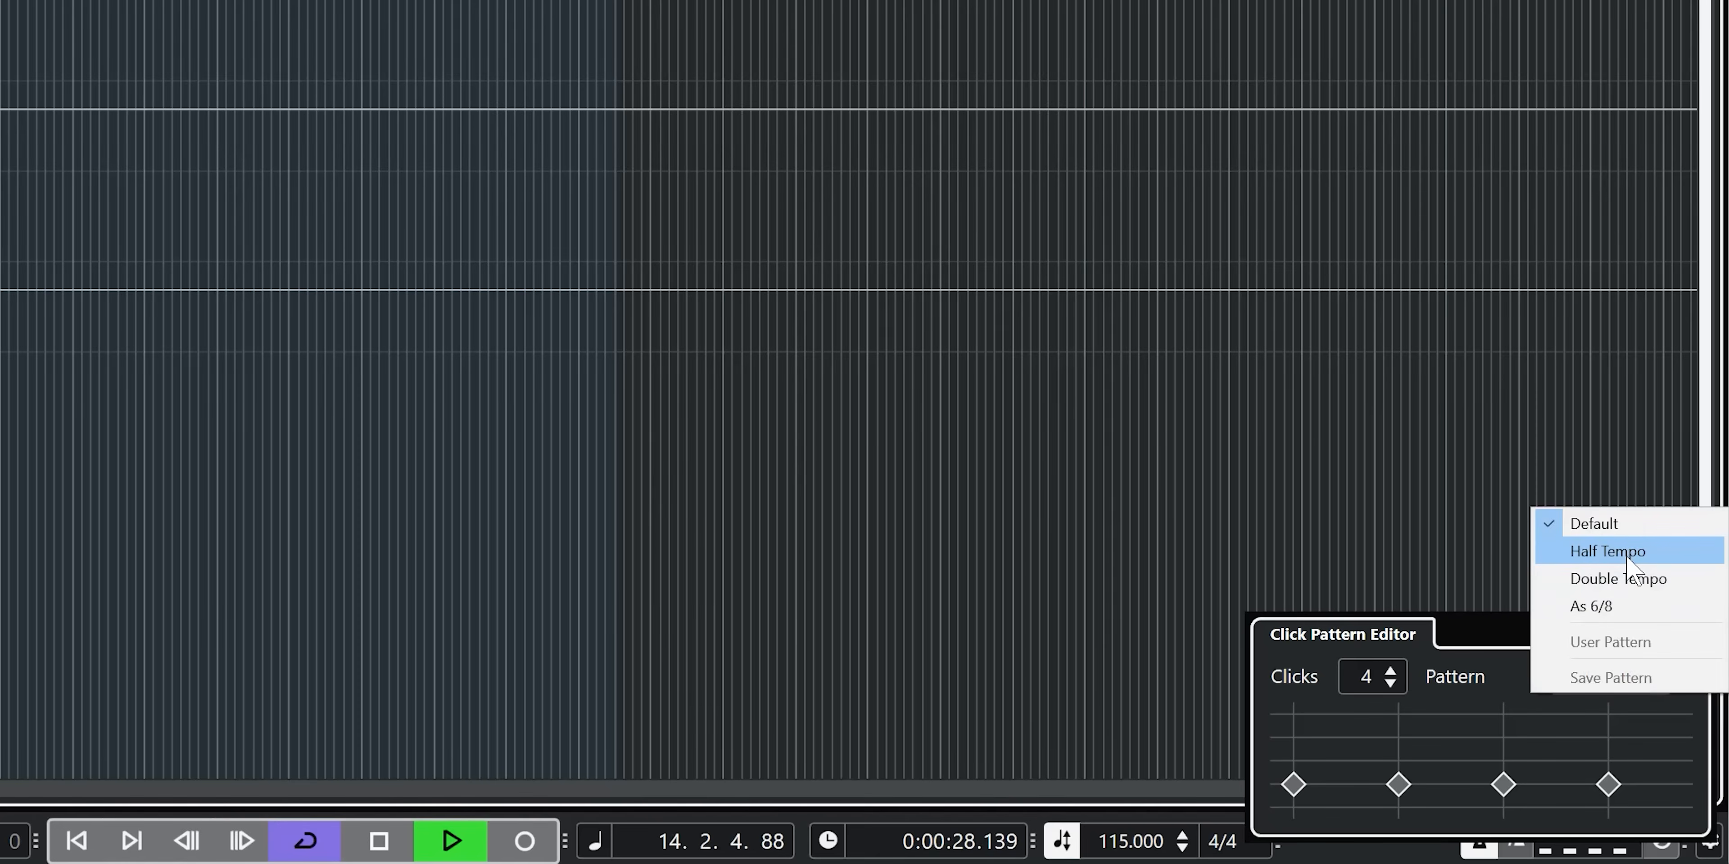
pyautogui.click(1634, 583)
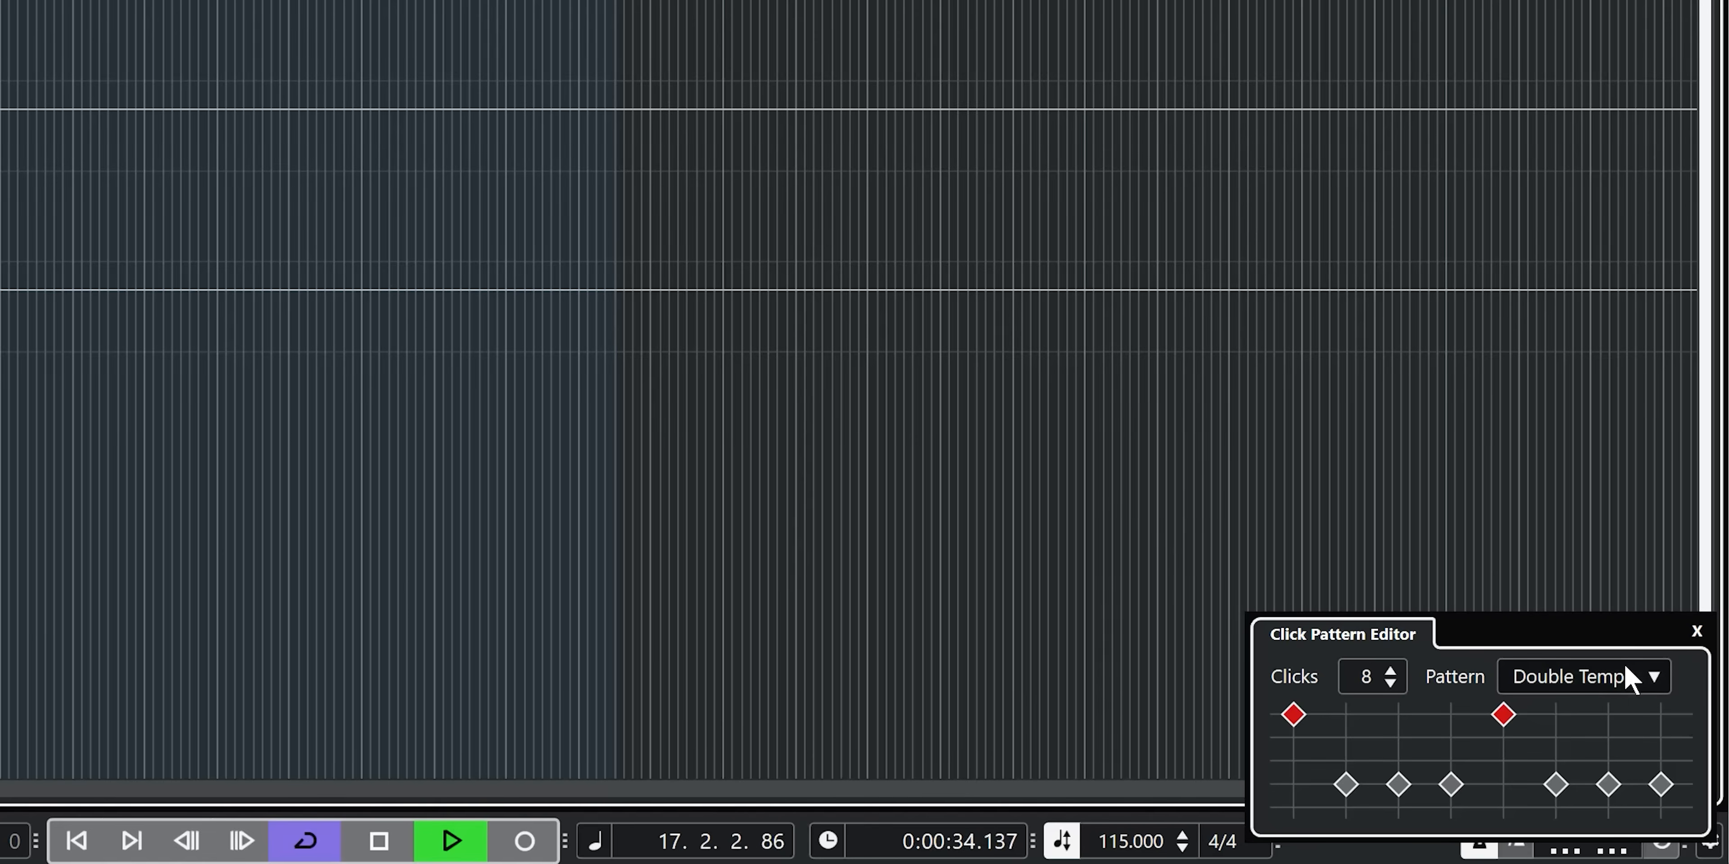
pyautogui.press('space')
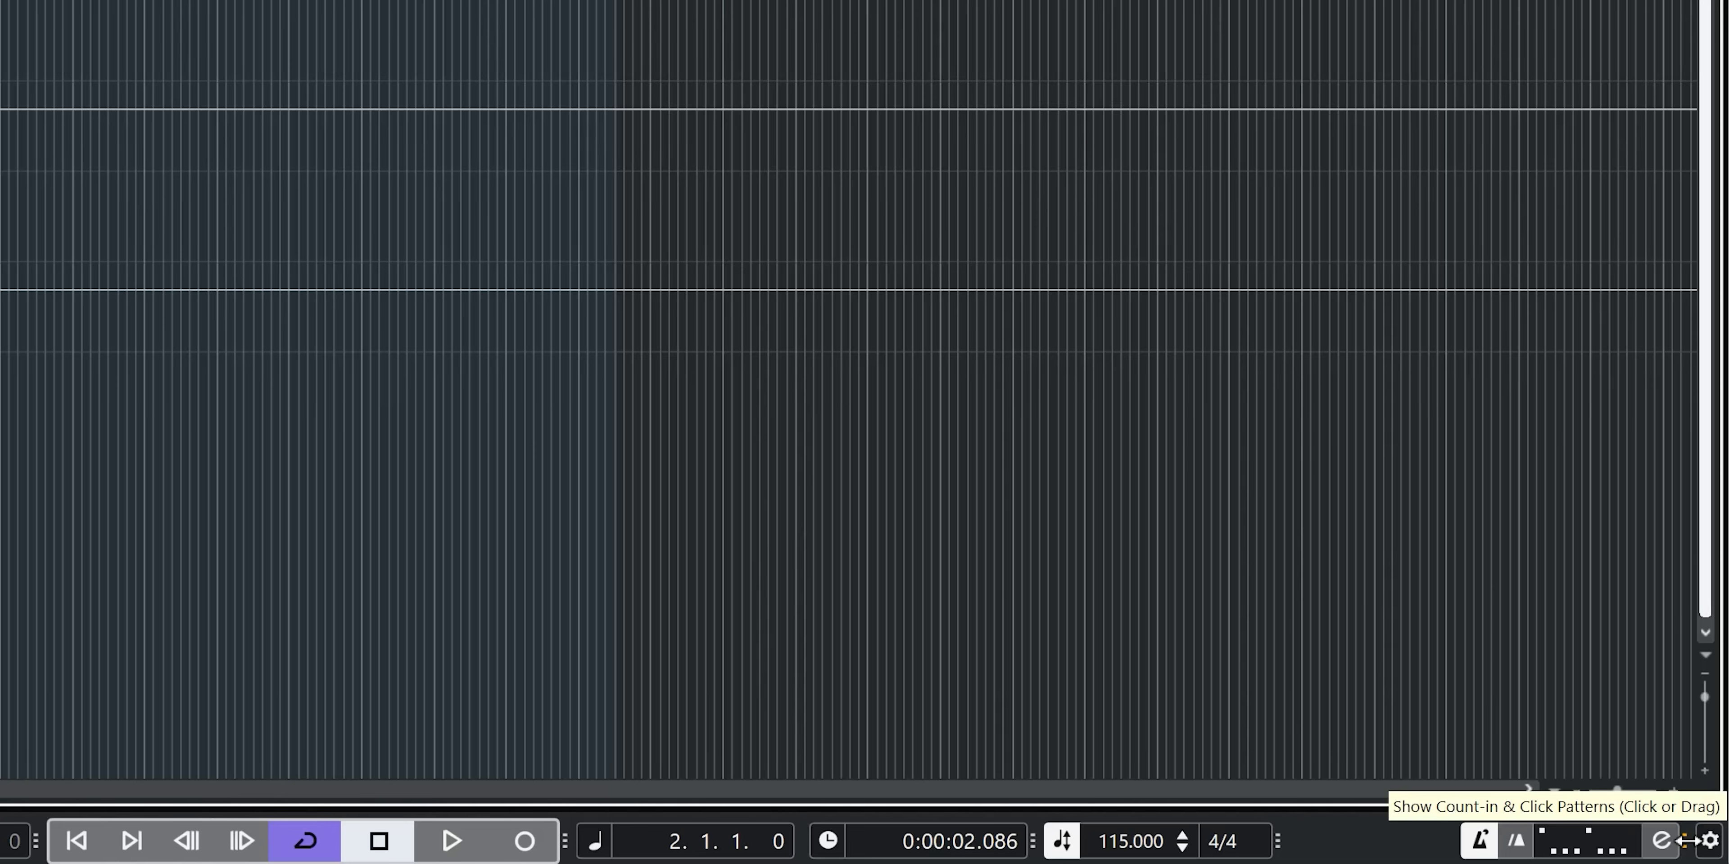
pyautogui.click(1601, 842)
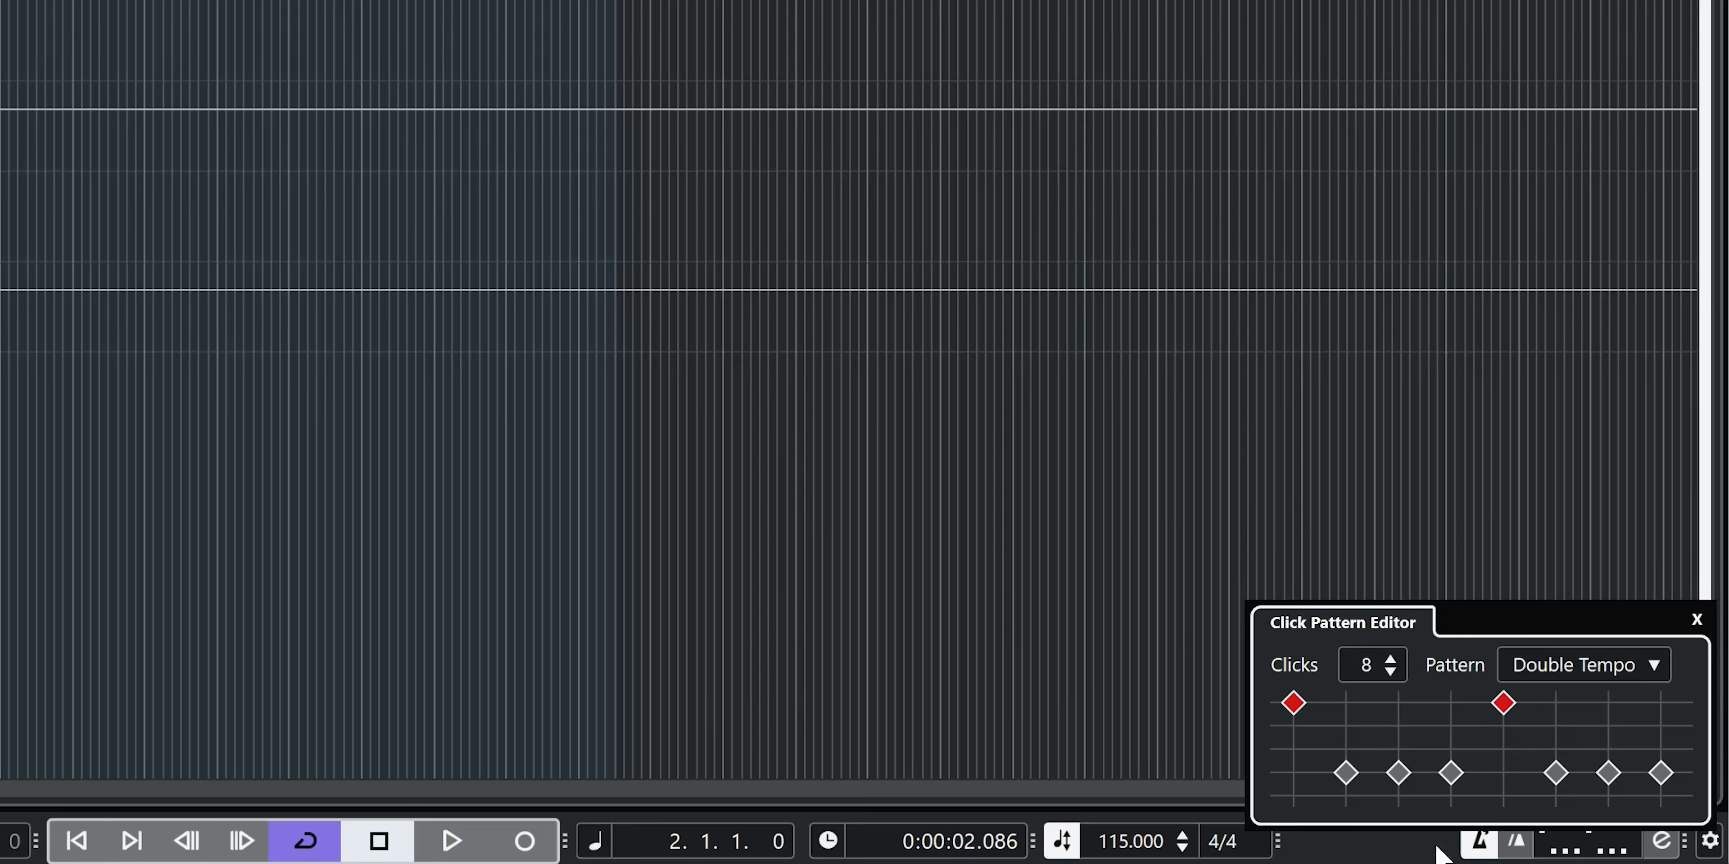
# - Review the click patterns available for each time signature in the Metronome Setup, and close it
pyautogui.click(1671, 842)
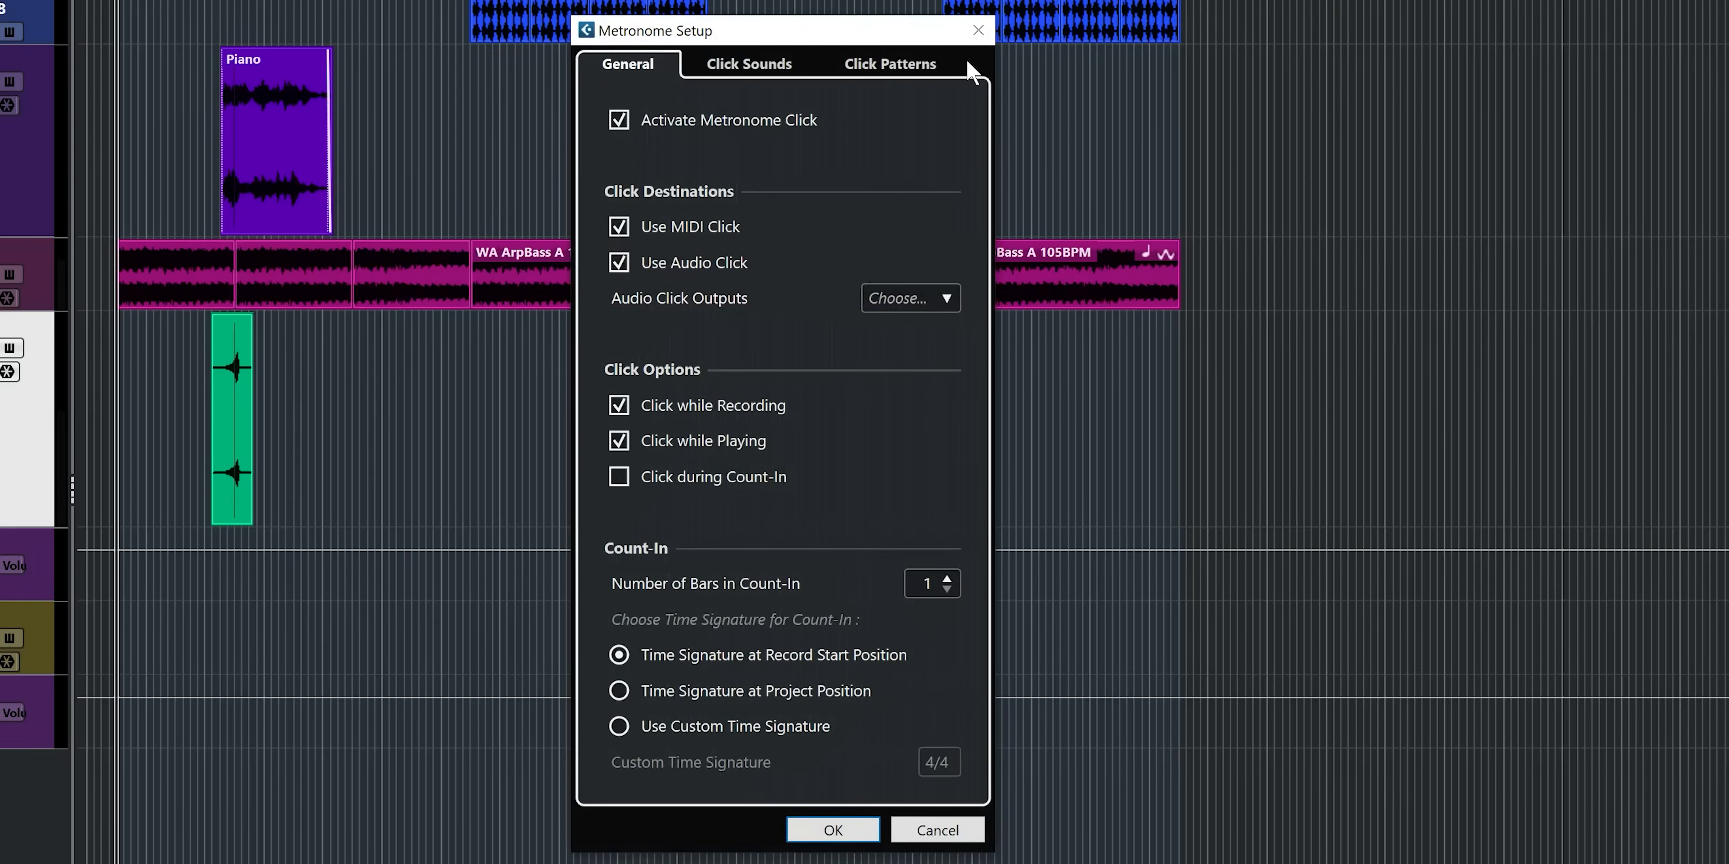
pyautogui.click(899, 65)
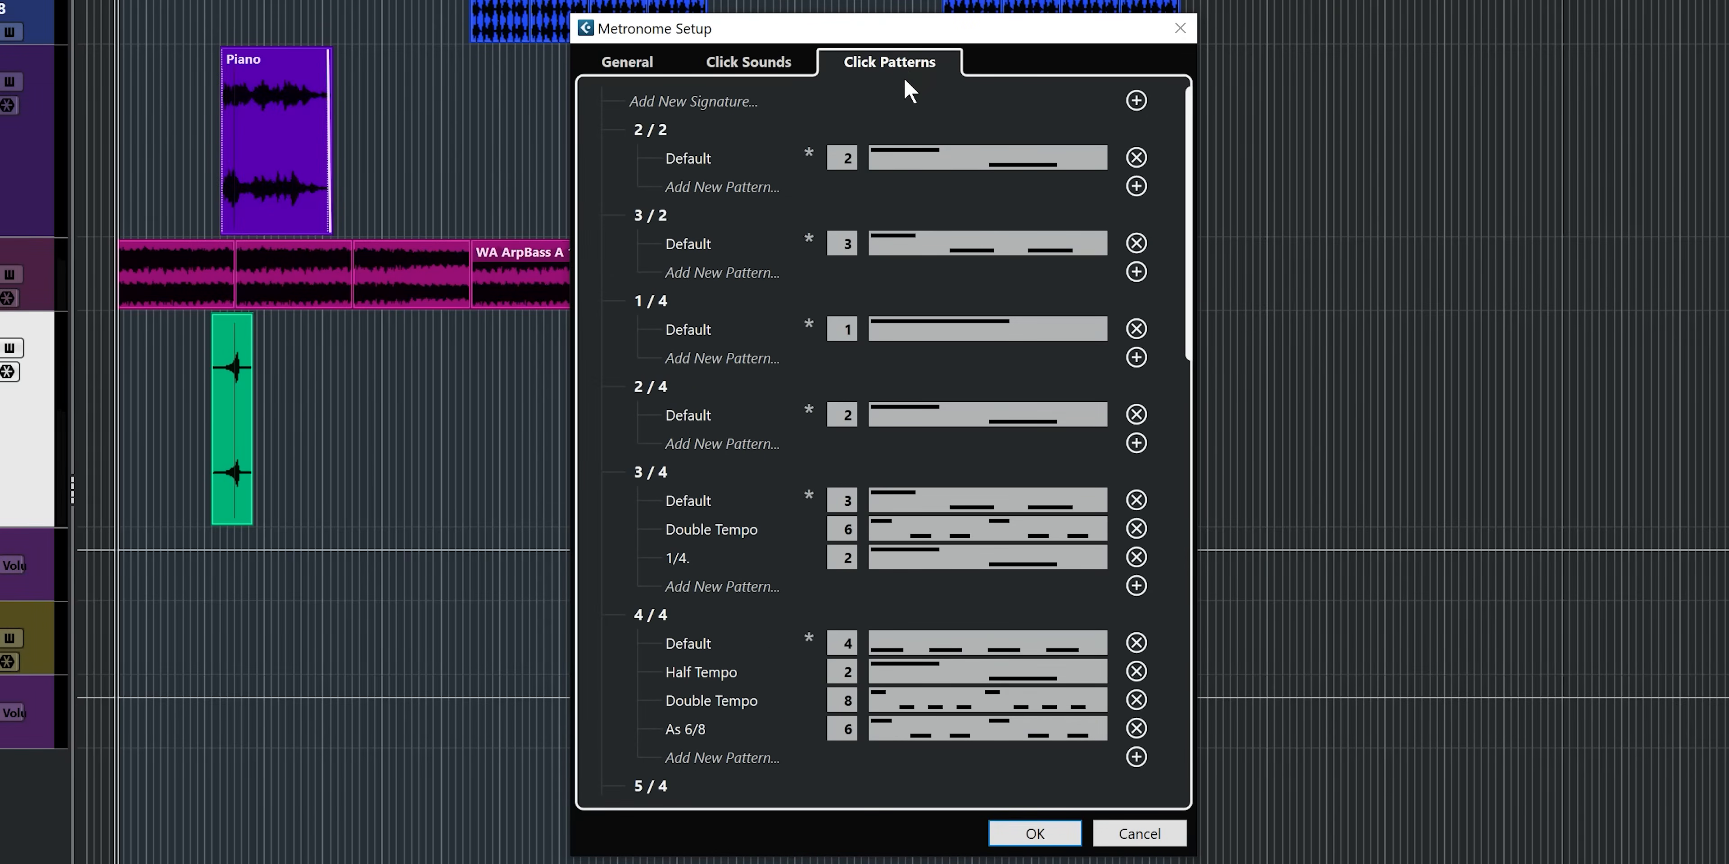
pyautogui.scroll(-10, 950, 262)
pyautogui.scroll(10, 949, 268)
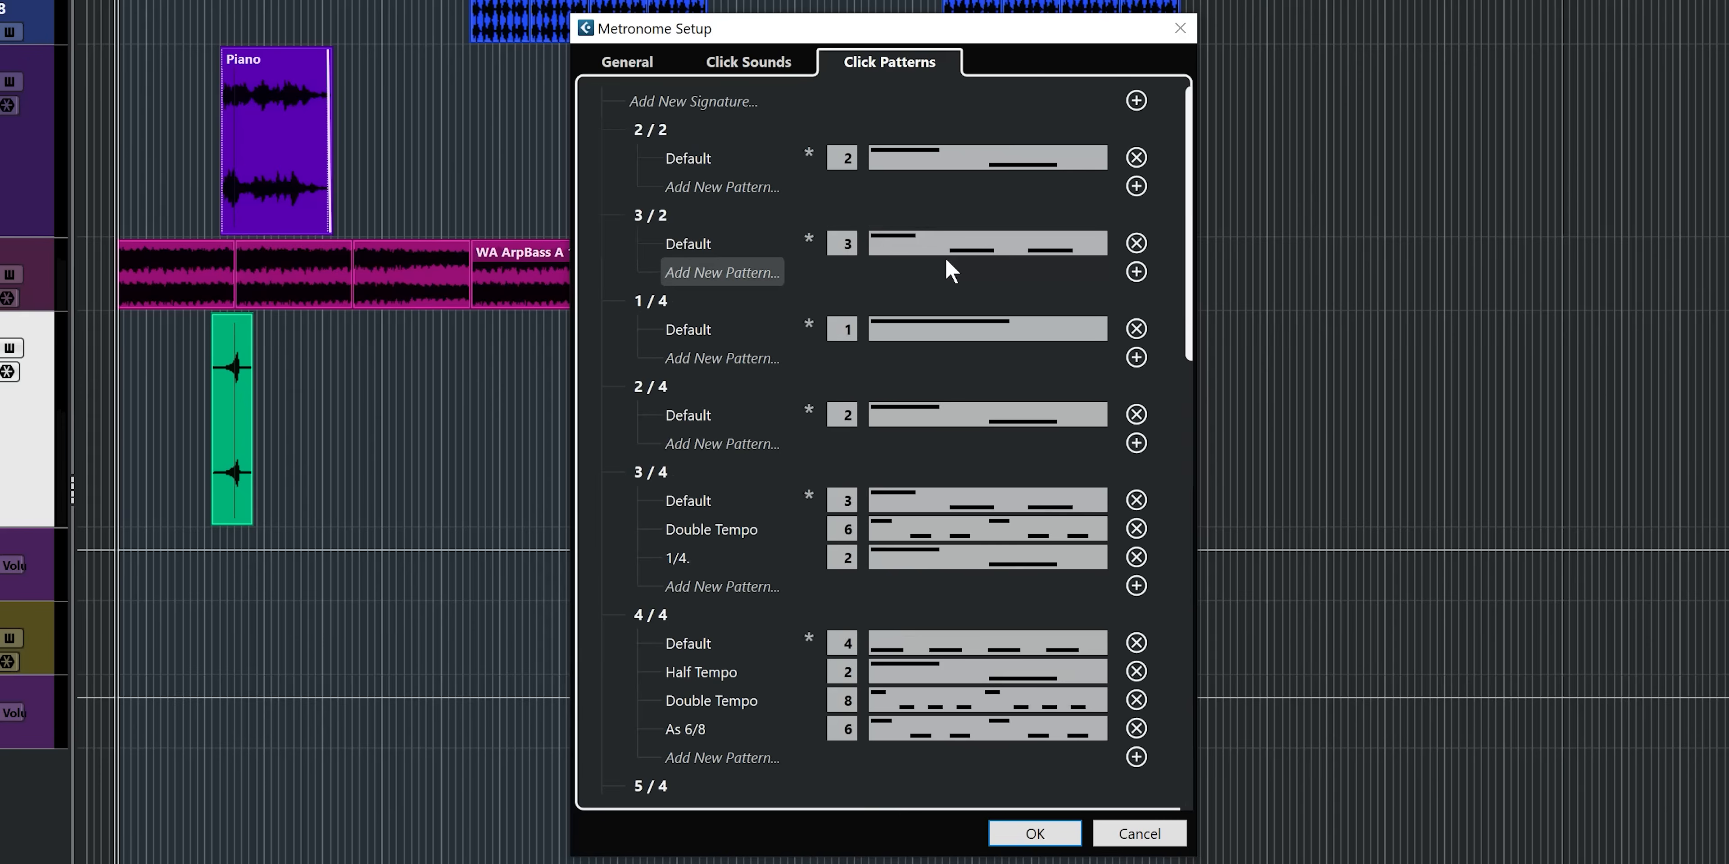
pyautogui.scroll(-3, 699, 243)
pyautogui.scroll(-3, 701, 254)
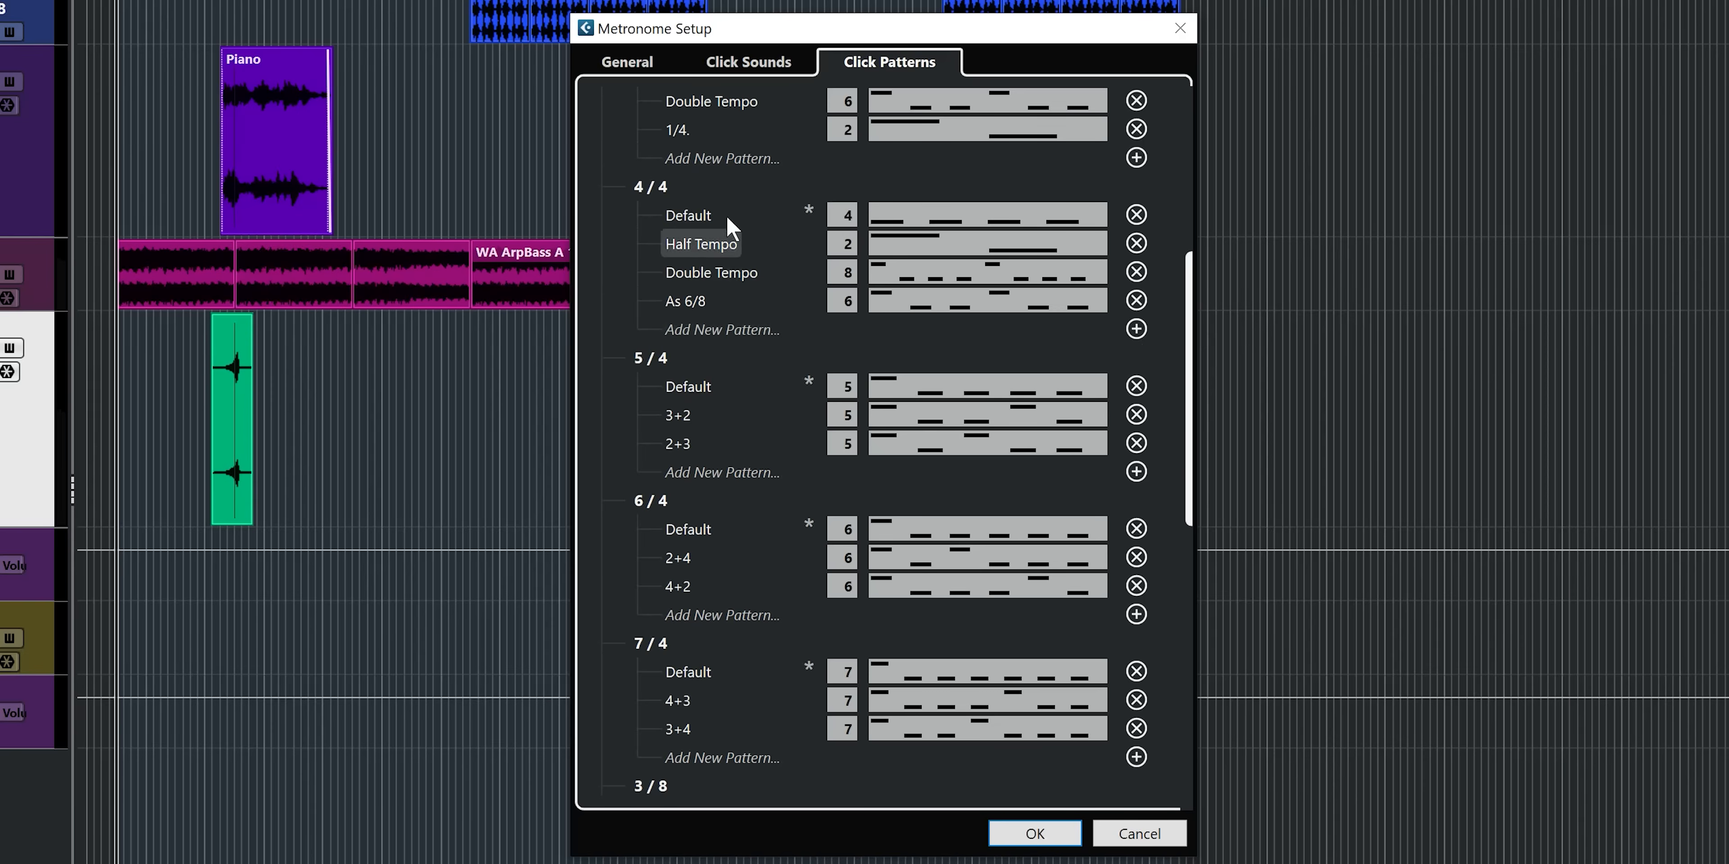
pyautogui.scroll(-7, 665, 470)
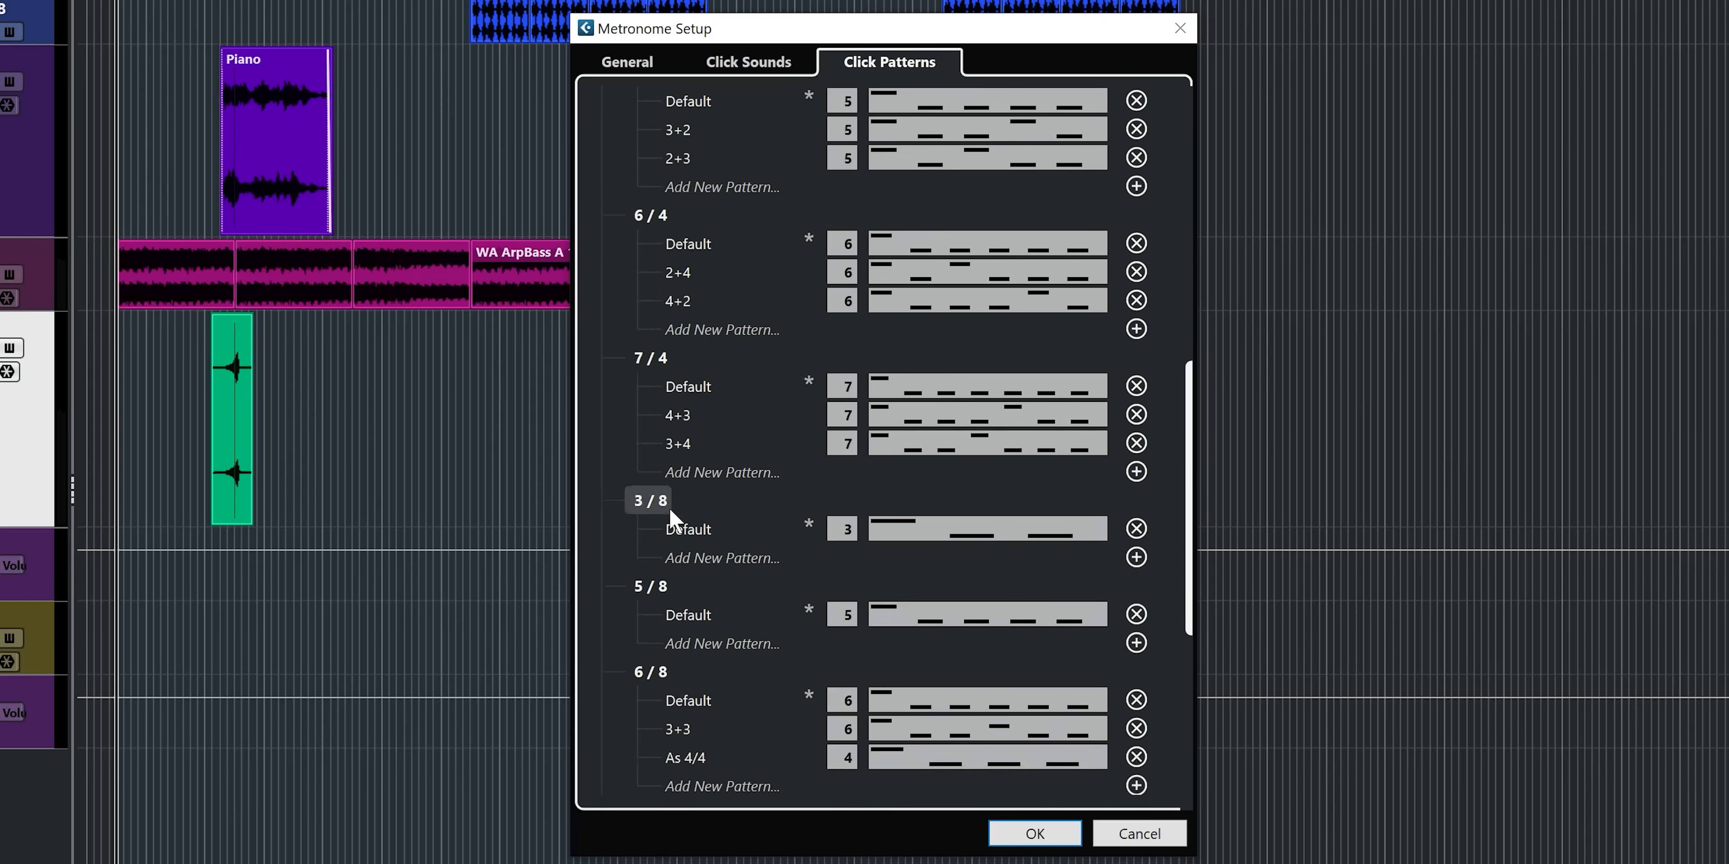
pyautogui.scroll(5, 672, 520)
pyautogui.click(1180, 28)
# - Change the time signature to 12/8 and view the click patterns available for it
pyautogui.click(1228, 842)
pyautogui.write('12/8')
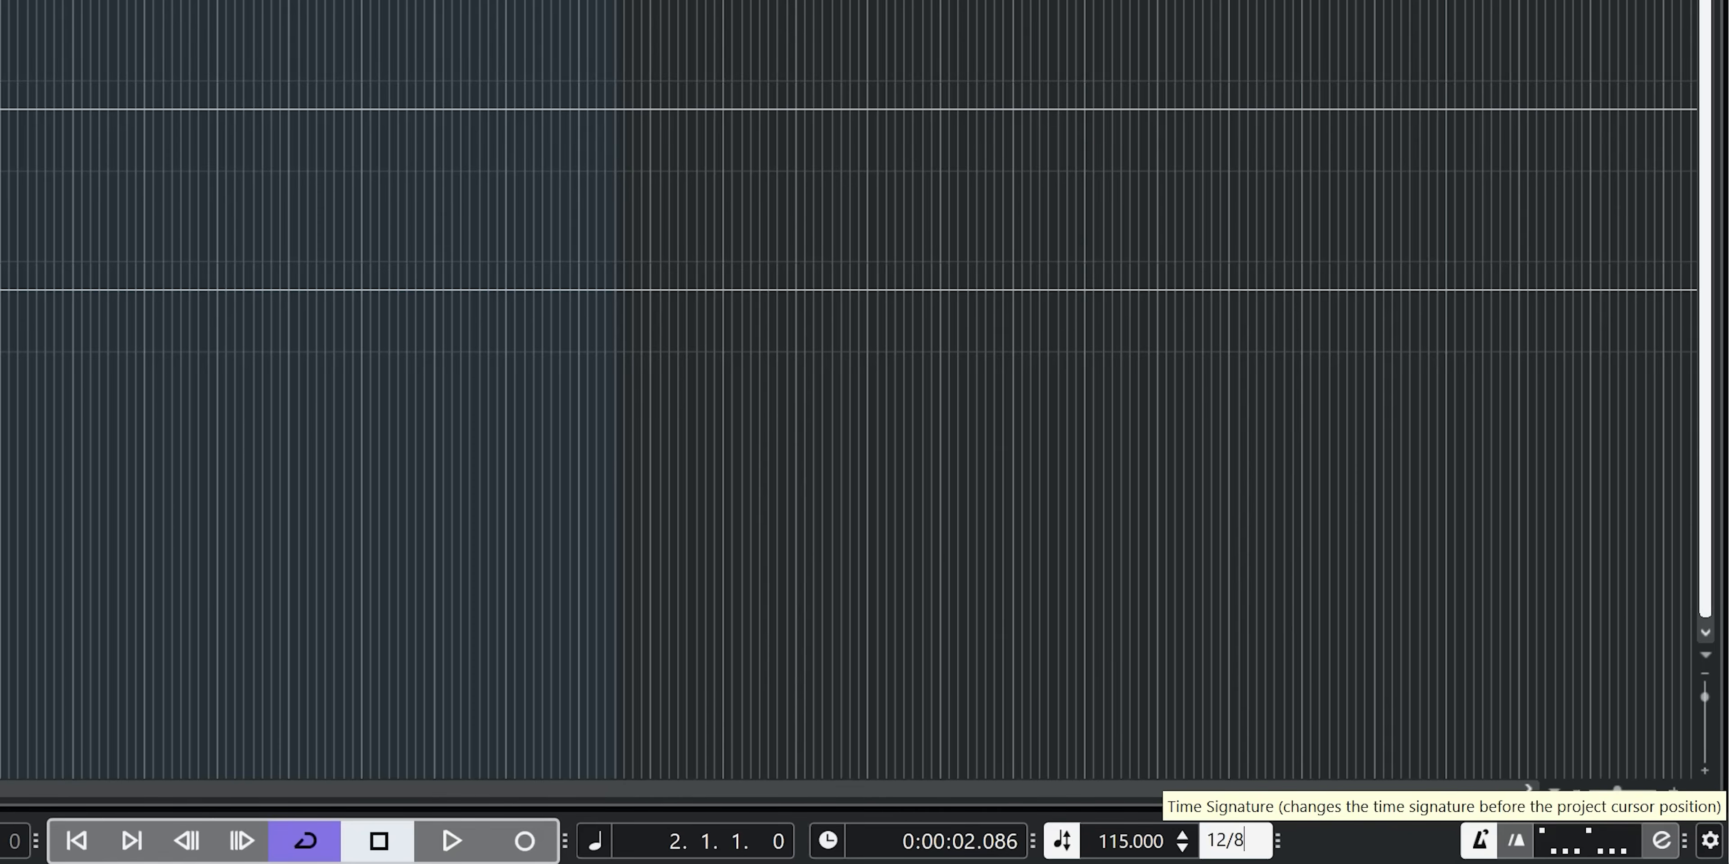
pyautogui.press('Return')
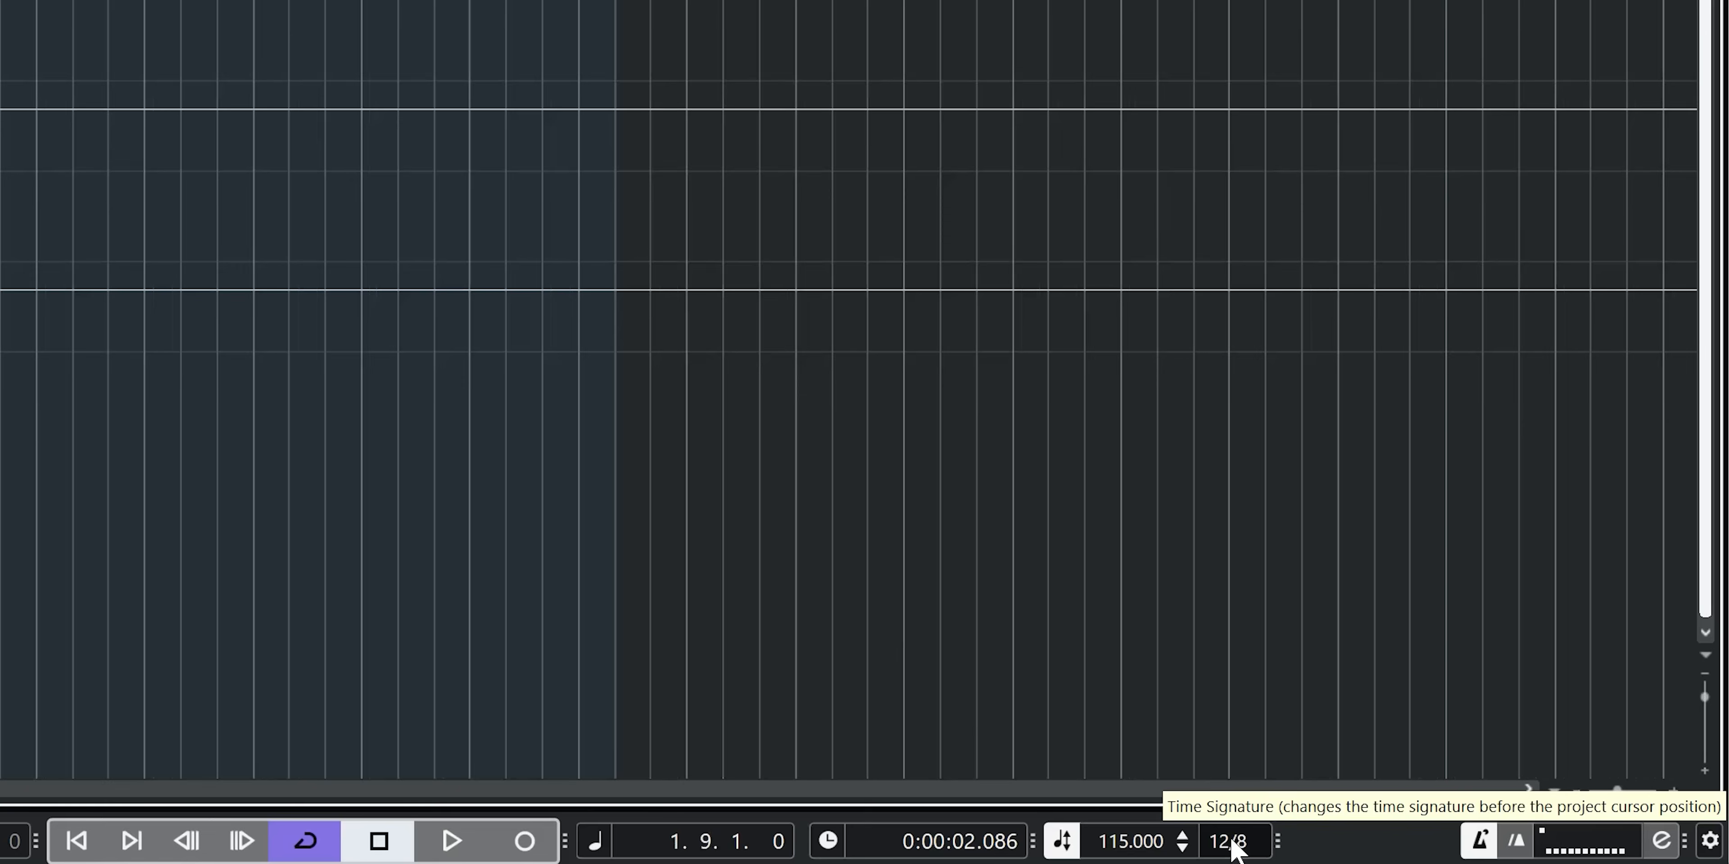
pyautogui.click(1582, 849)
pyautogui.click(1630, 666)
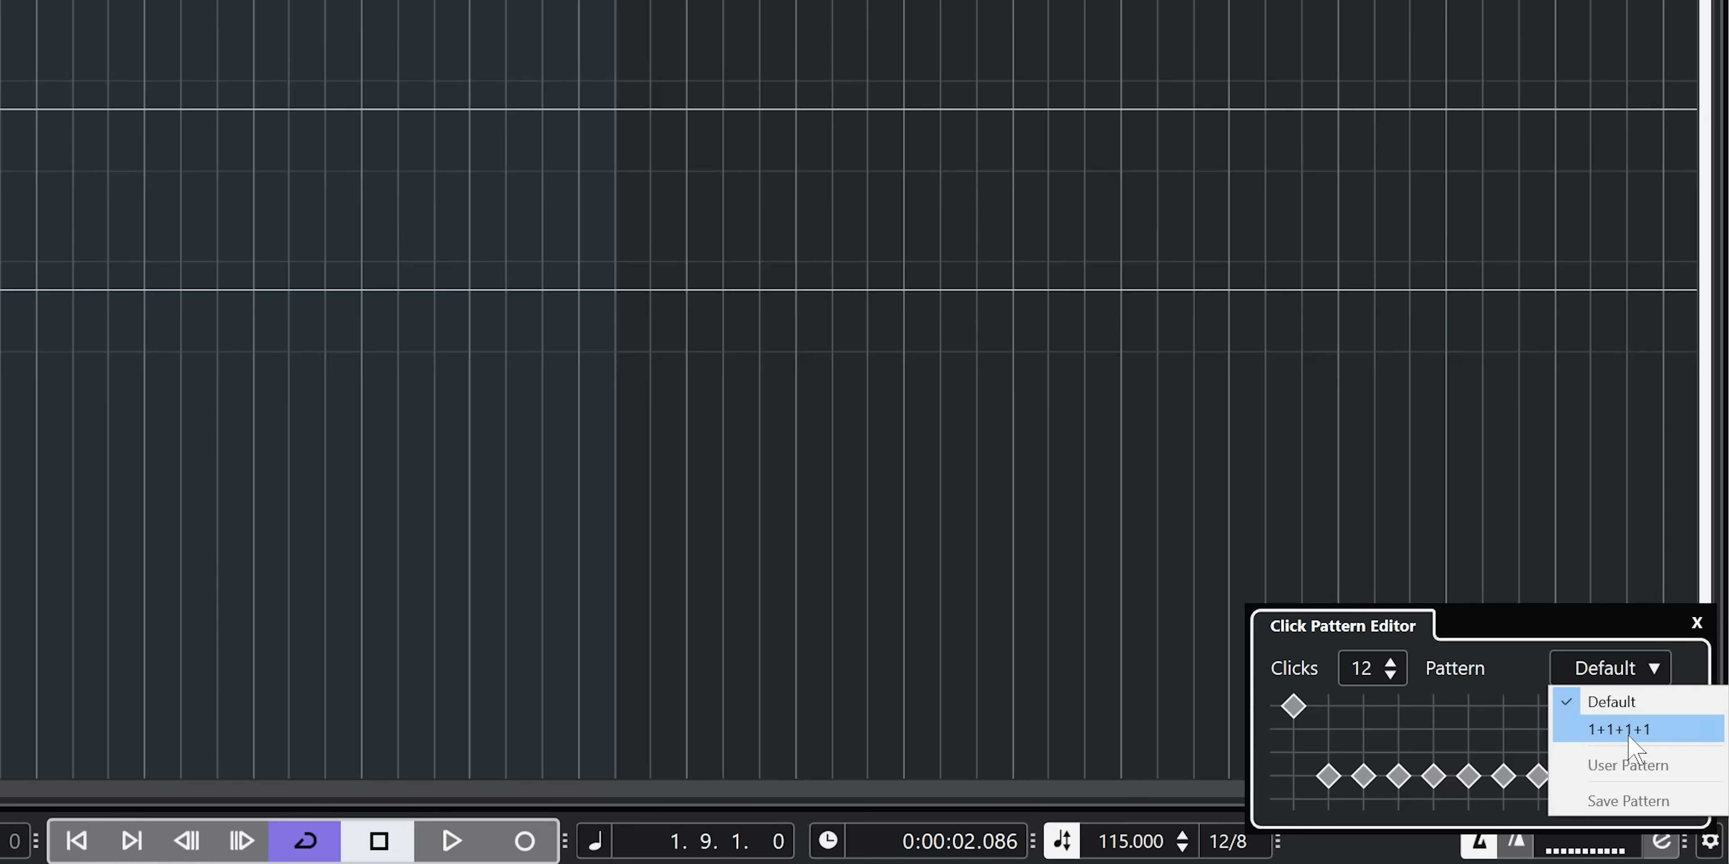
# - Set the time signature back to 4/4
pyautogui.click(1222, 840)
pyautogui.write('4/4')
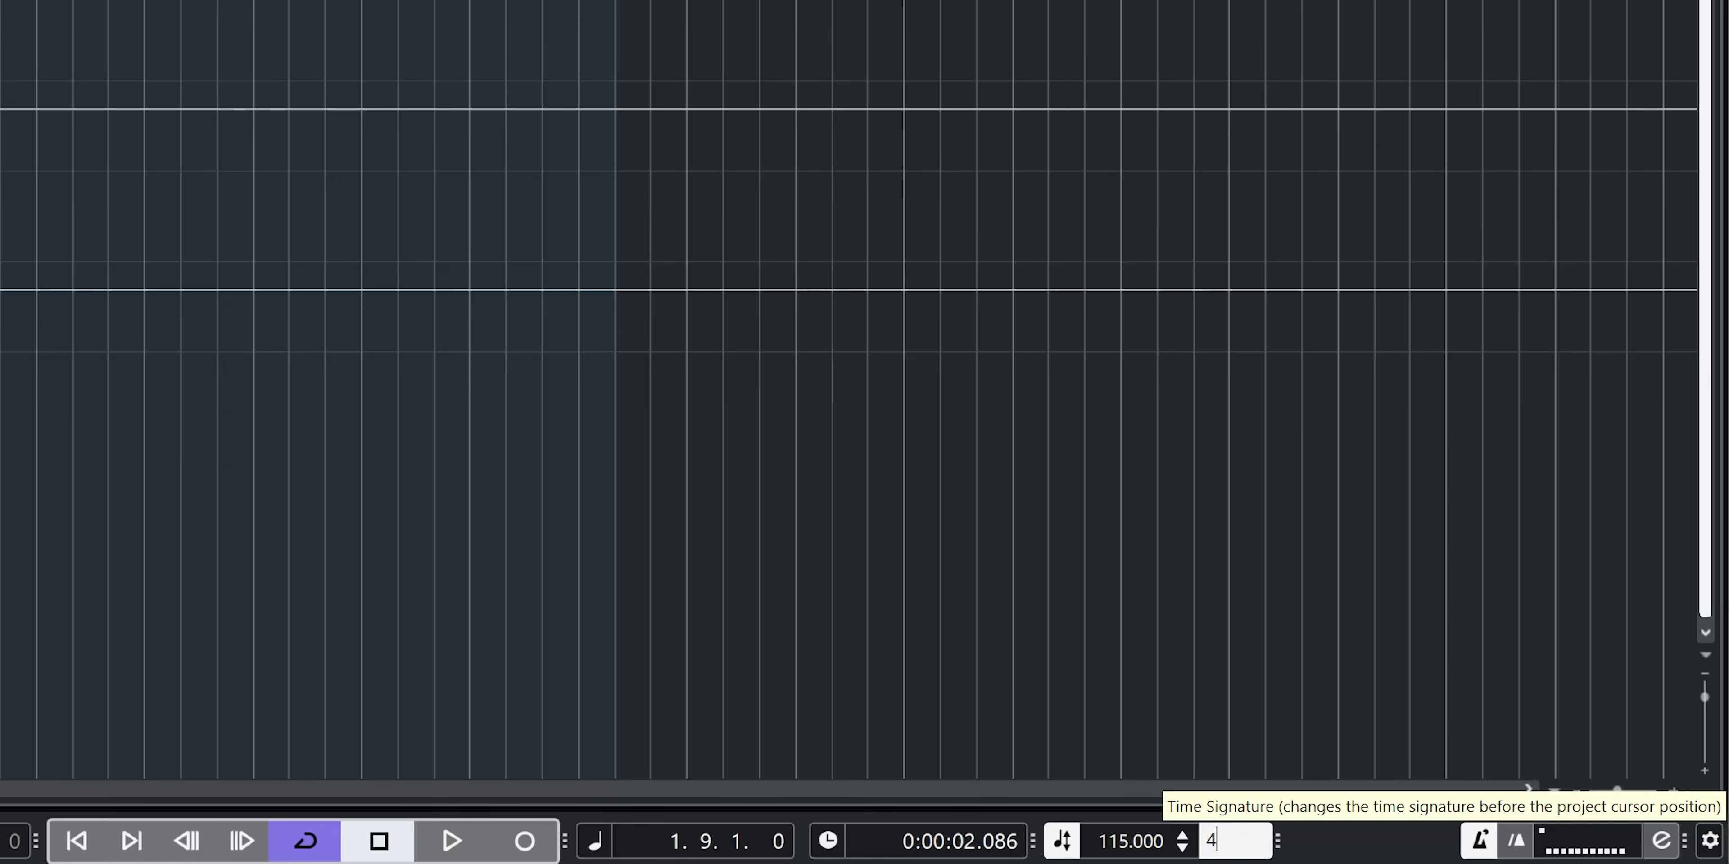
pyautogui.press('Return')
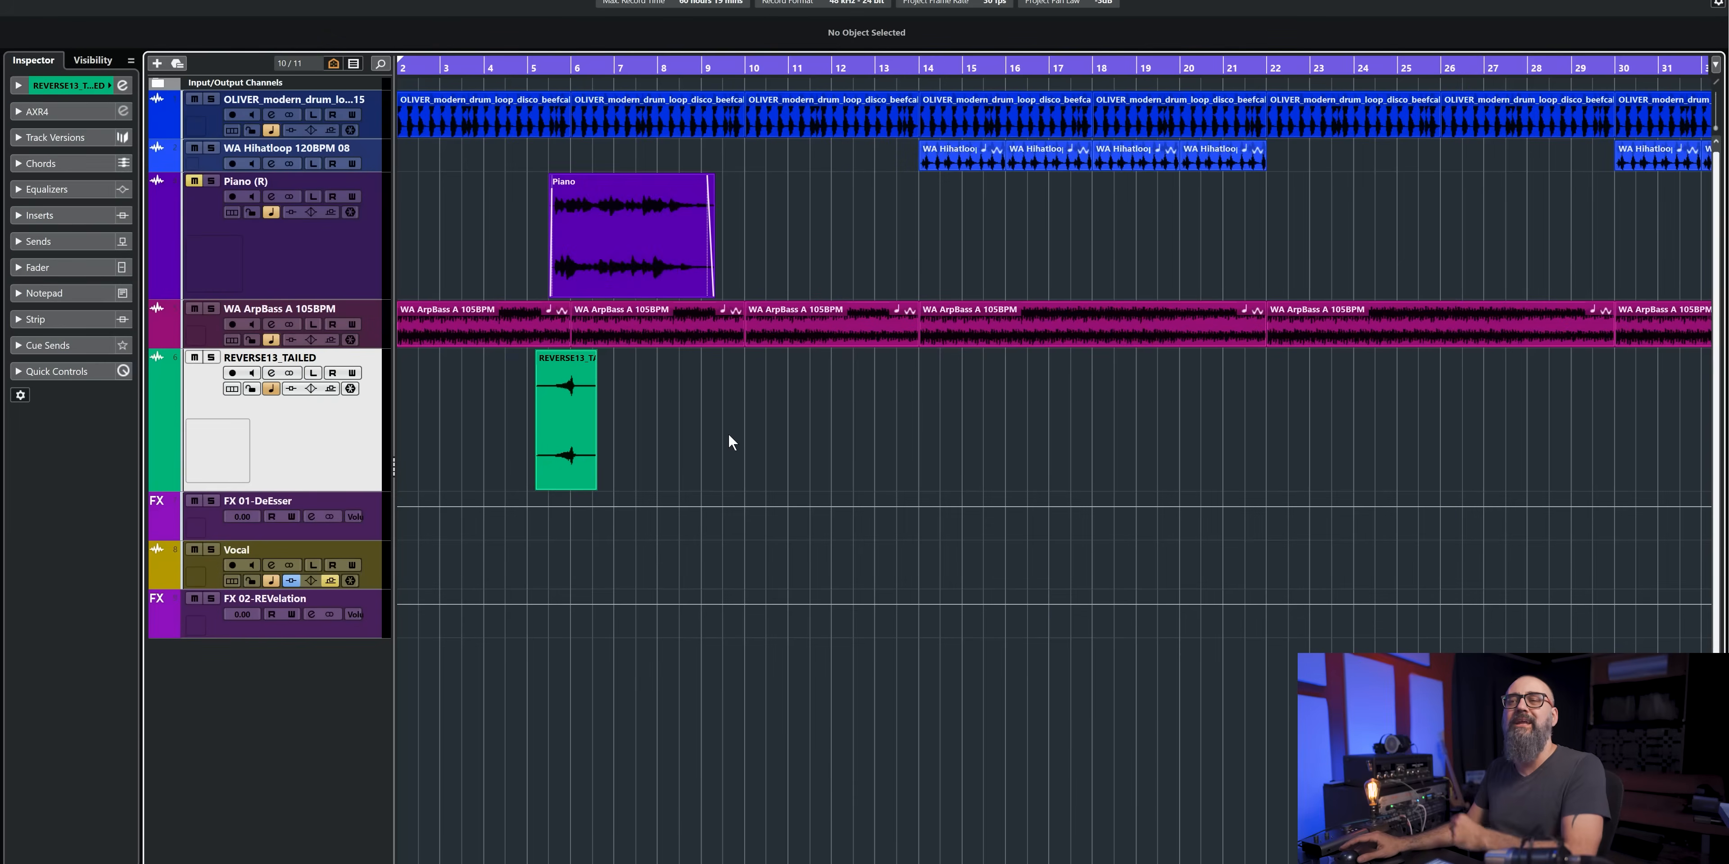
# - Open the REVERSE13_TAILED audio event in the Sample Editor and bring its track into view
pyautogui.doubleClick(578, 421)
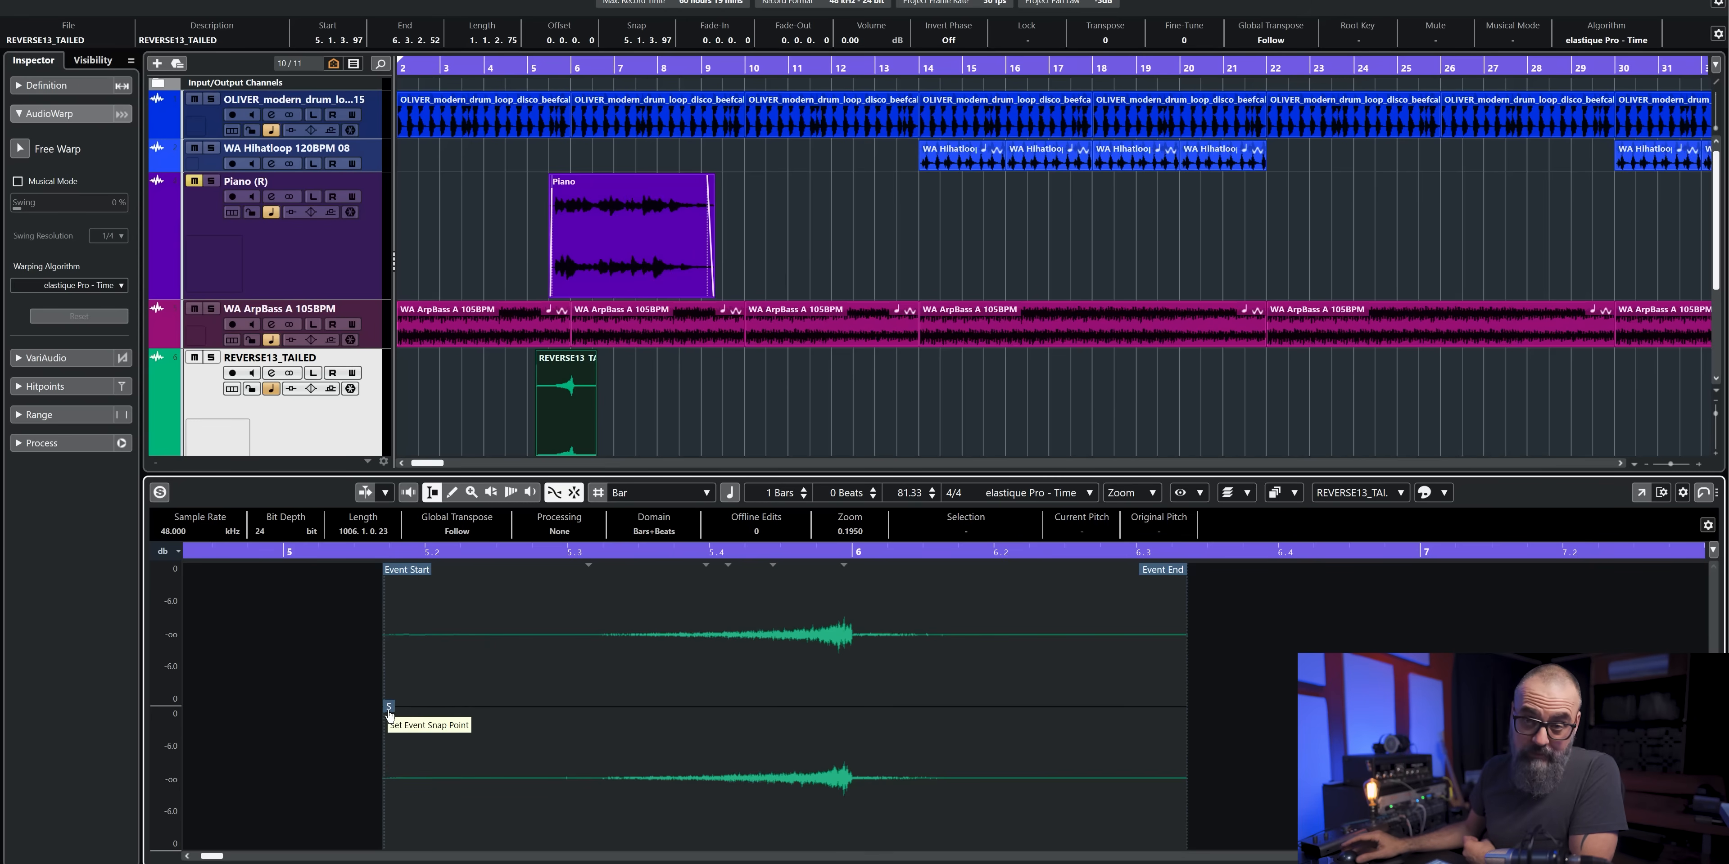
pyautogui.click(818, 411)
pyautogui.scroll(-1, 818, 410)
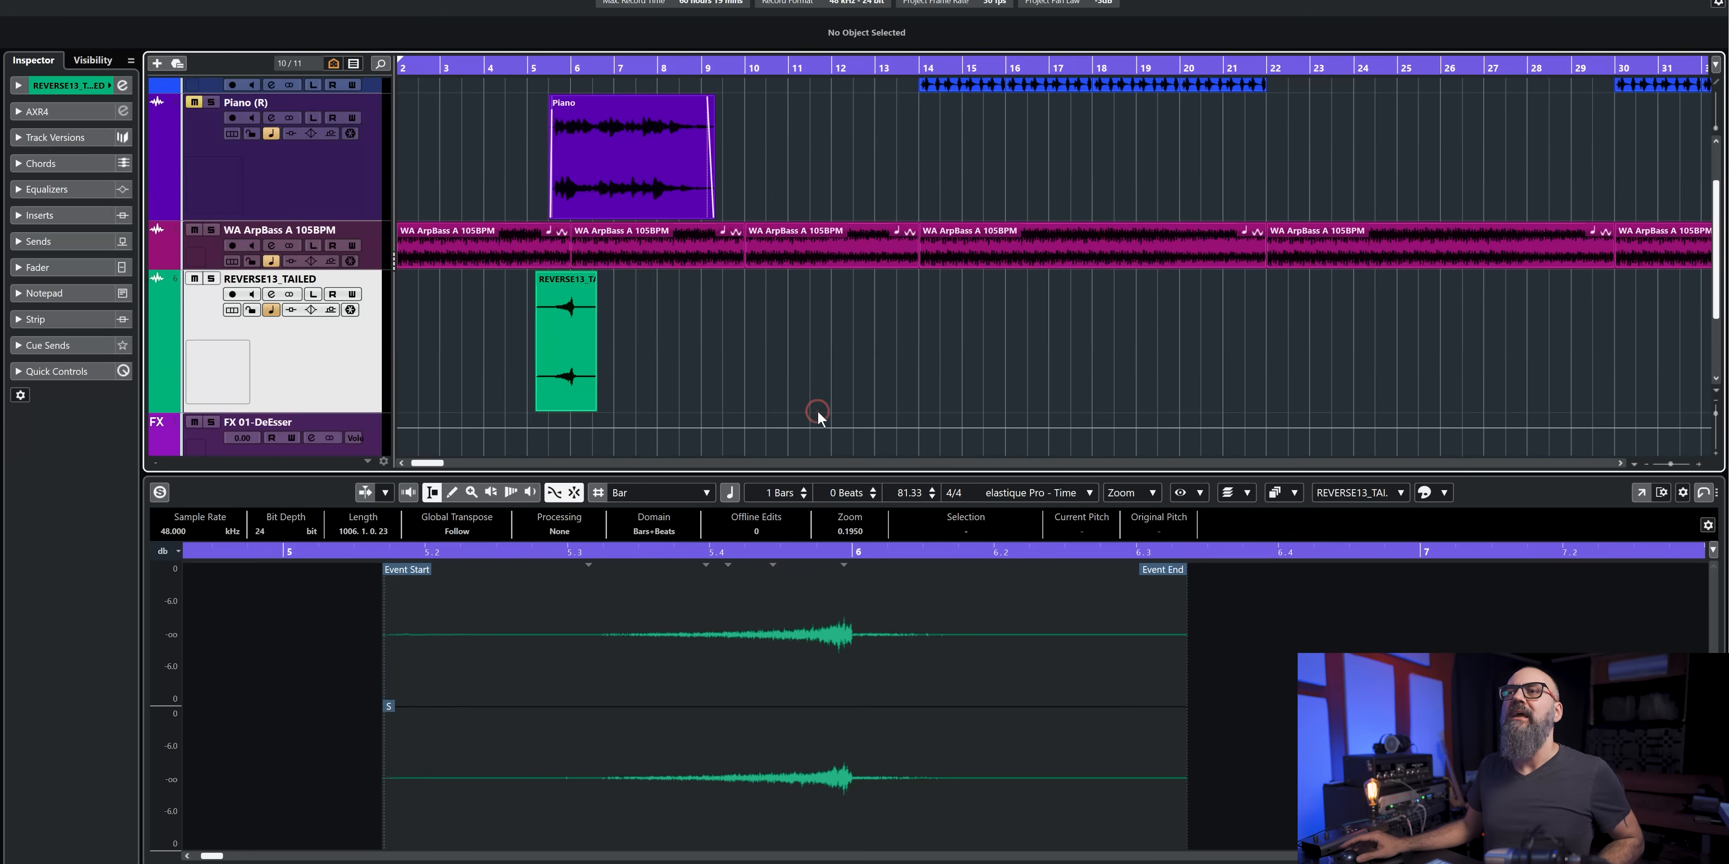
# - Select the REVERSE13_TAILED event, and switch grid snapping off and on again
pyautogui.click(574, 345)
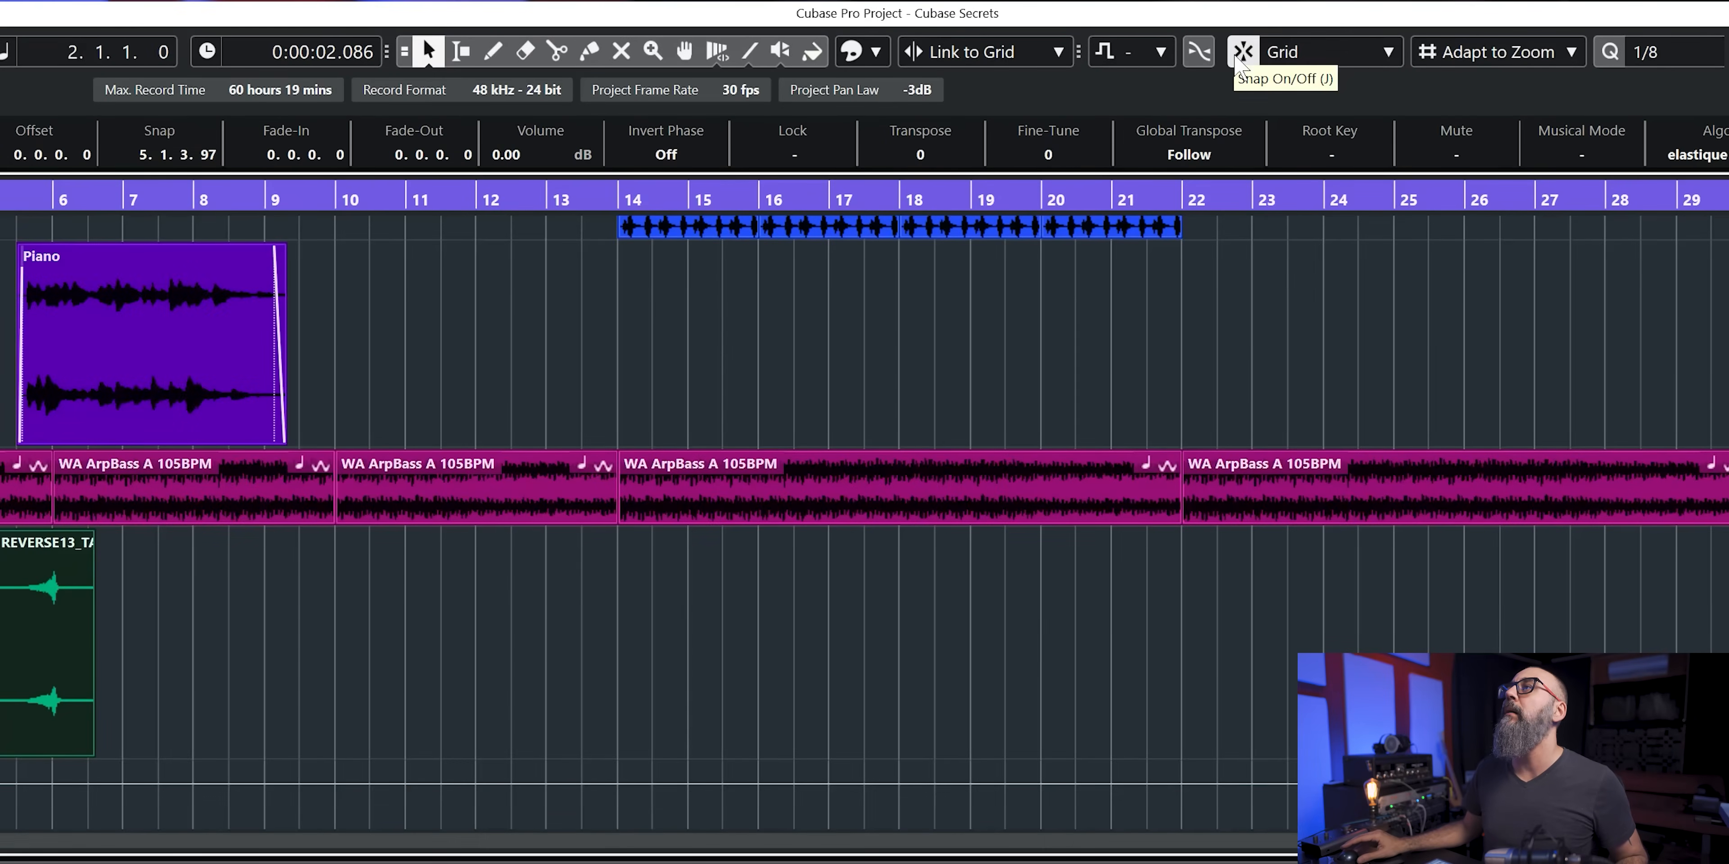
pyautogui.click(1235, 57)
pyautogui.click(1235, 56)
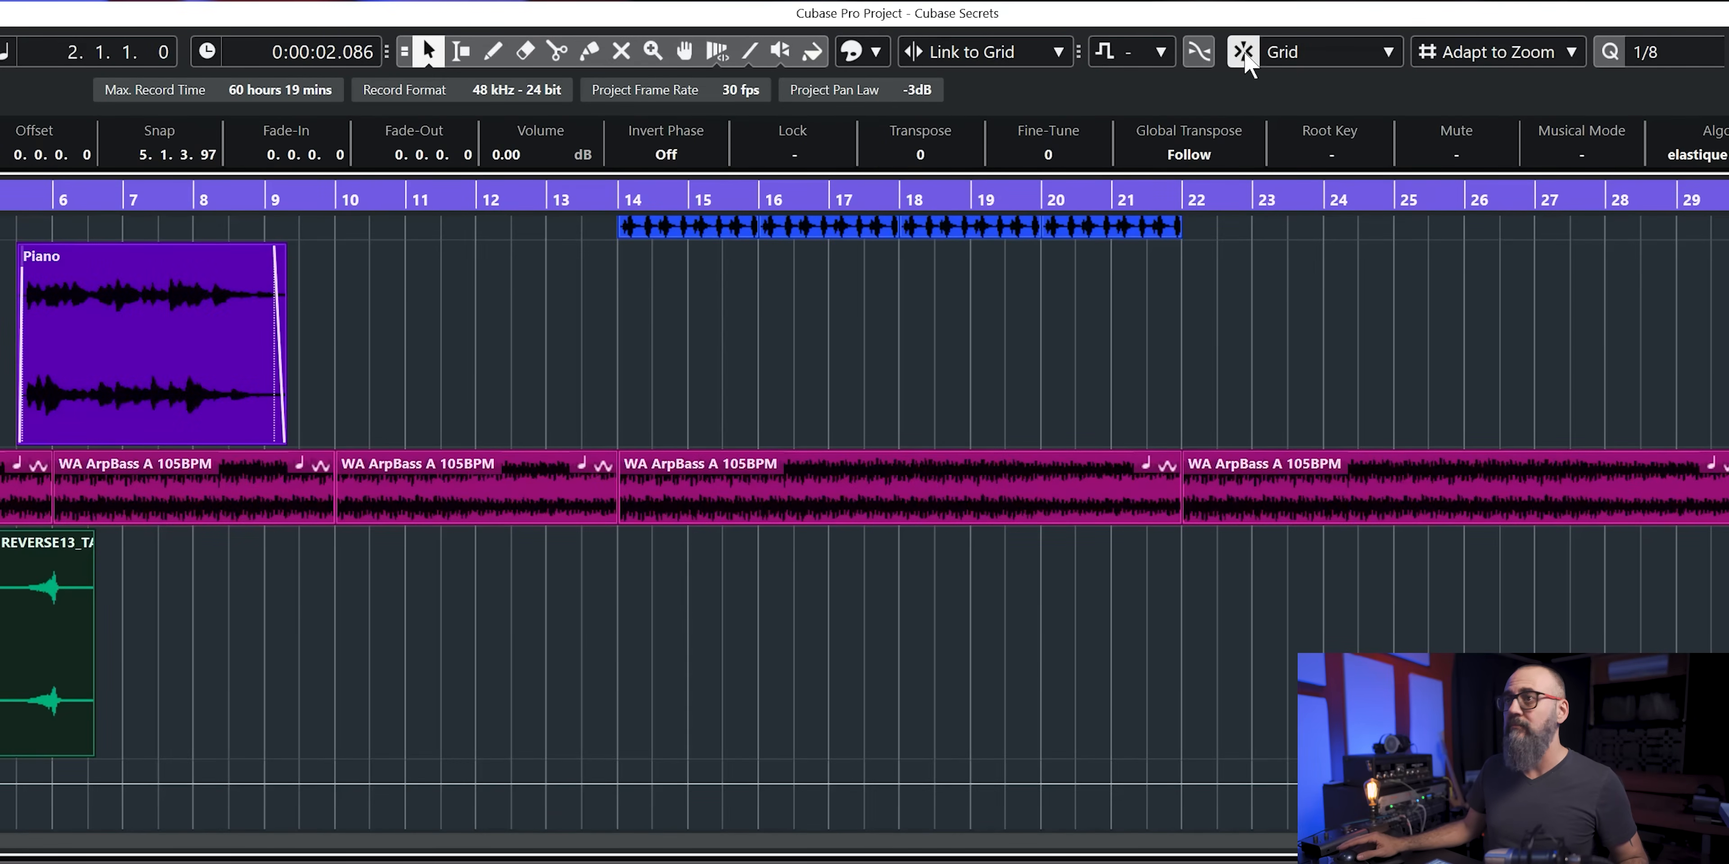
# - Test grid snapping with a copy of the REVERSE13_TAILED event at 8.3.1 and at bar 10, and delete the copy
pyautogui.doubleClick(38, 641)
pyautogui.scroll(3, 38, 641)
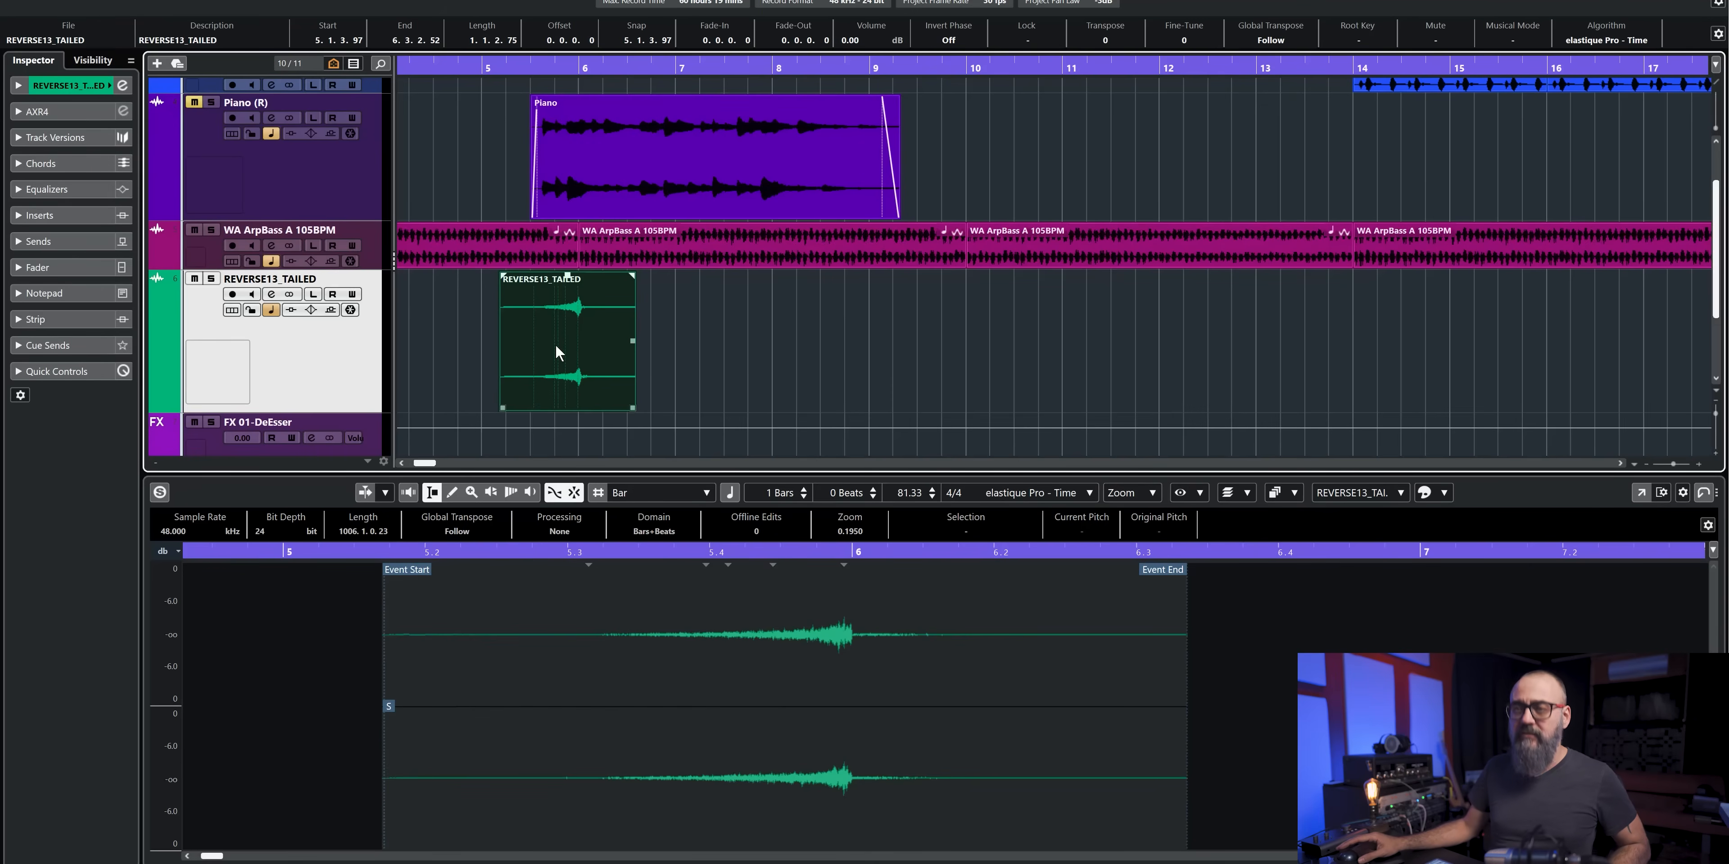
pyautogui.moveTo(555, 345); pyautogui.dragTo(870, 342)
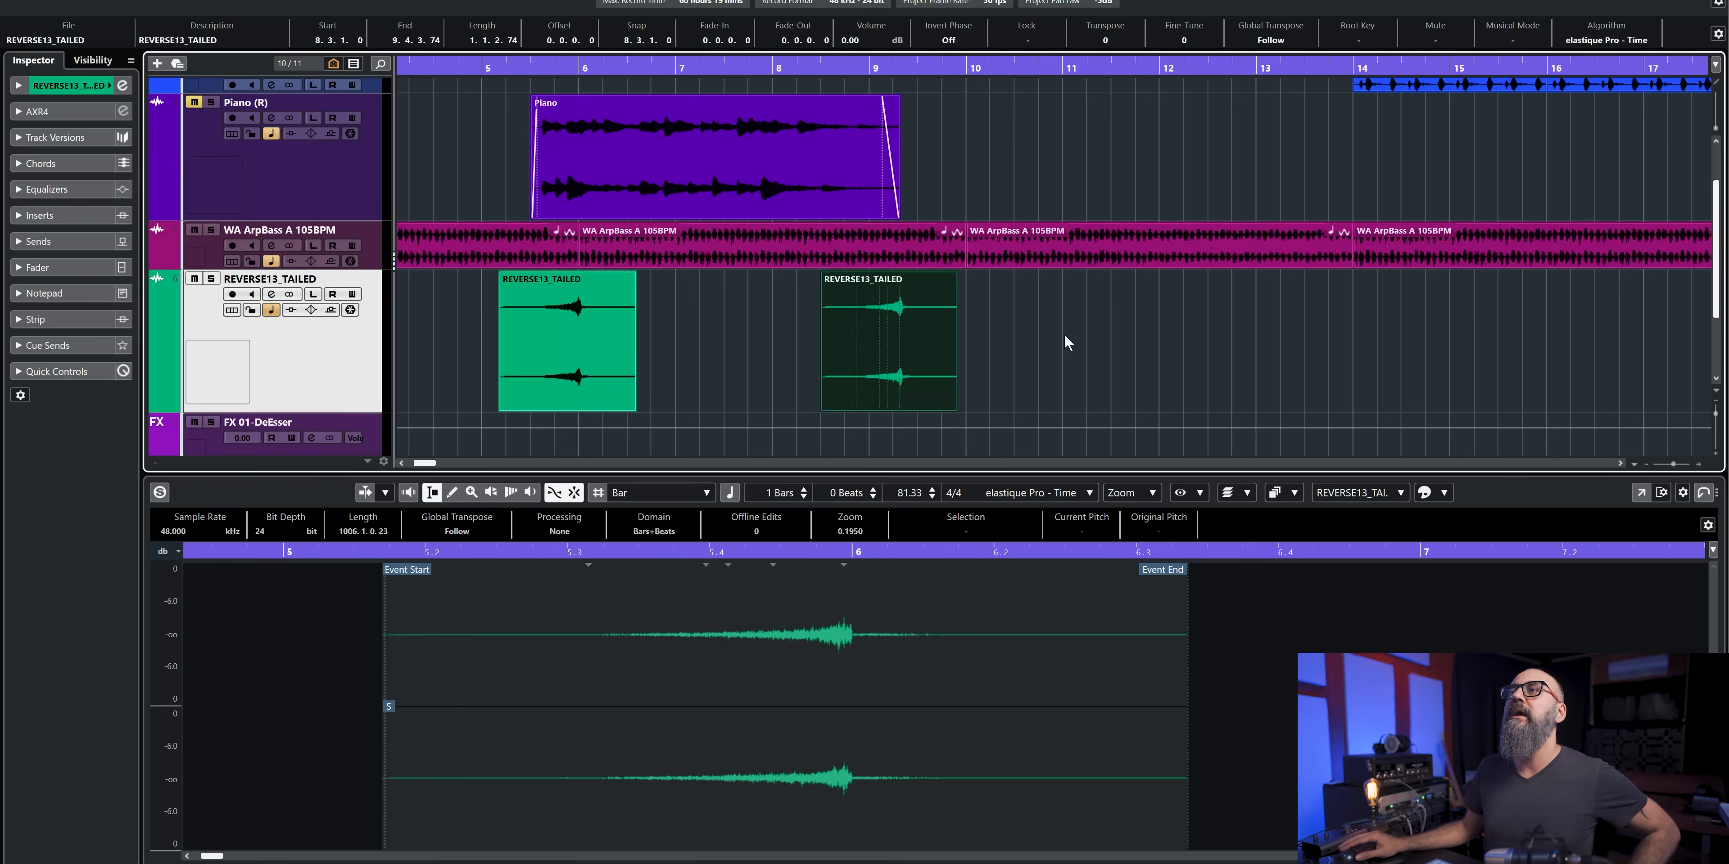
pyautogui.moveTo(891, 344); pyautogui.dragTo(1032, 348)
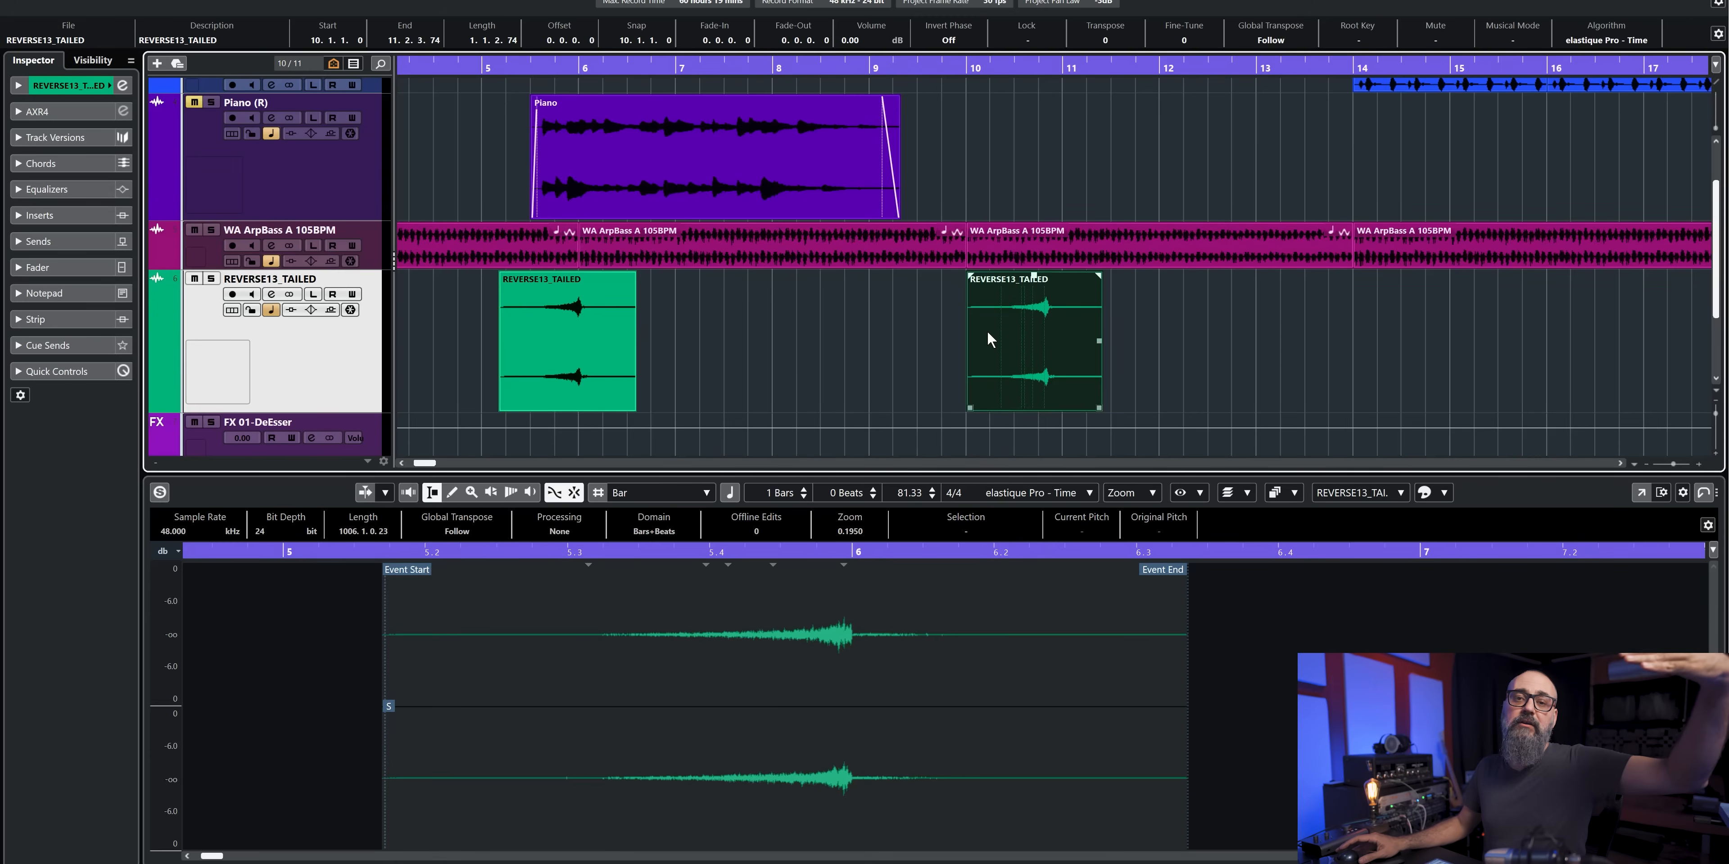
pyautogui.moveTo(987, 333)
pyautogui.mouseDown()
pyautogui.moveTo(1091, 333)
pyautogui.moveTo(990, 336)
pyautogui.moveTo(1083, 343)
pyautogui.moveTo(1001, 348)
pyautogui.mouseUp()
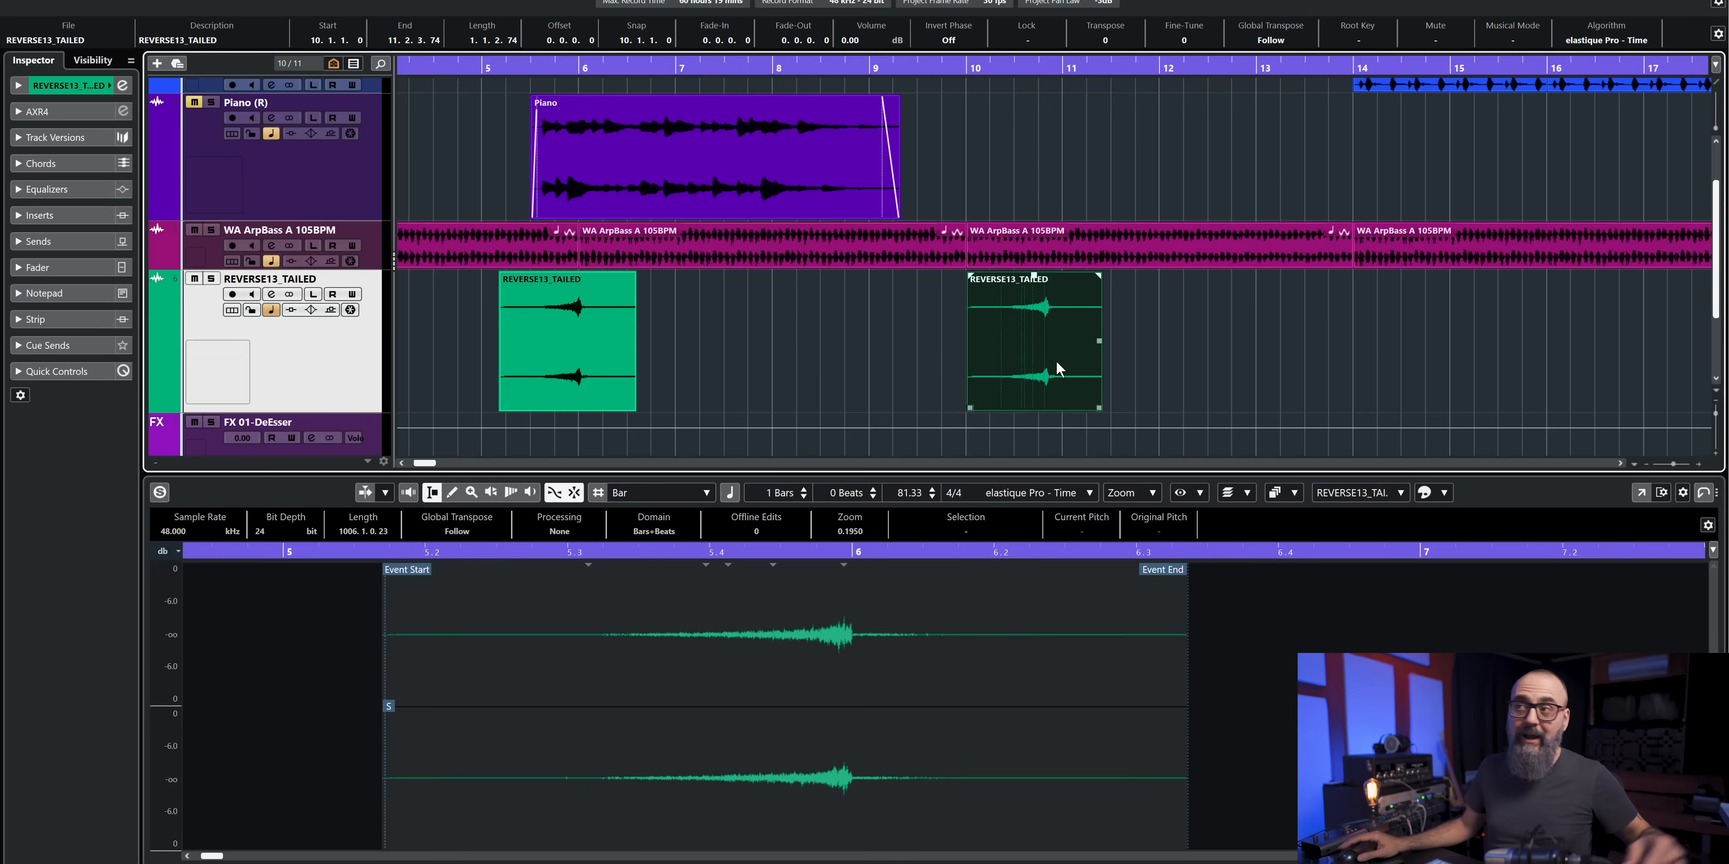
pyautogui.press('Delete')
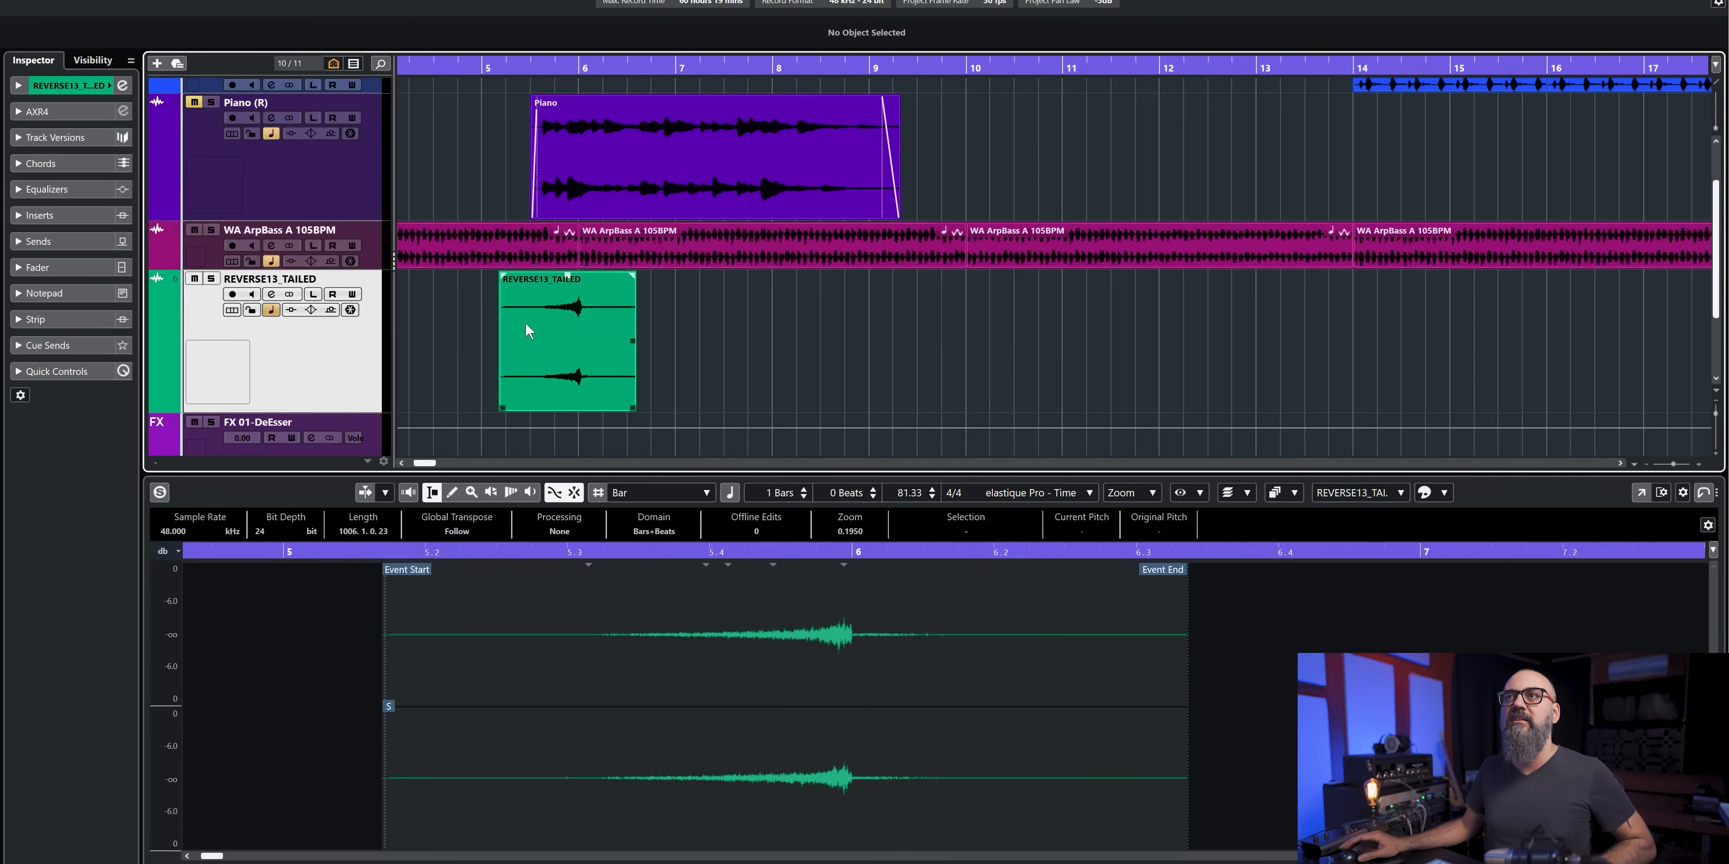
# - Play the REVERSE13_TAILED effect together with the piano from shortly after bar 5, and stop playback
pyautogui.moveTo(439, 66); pyautogui.dragTo(416, 103)
pyautogui.scroll(2, 609, 357)
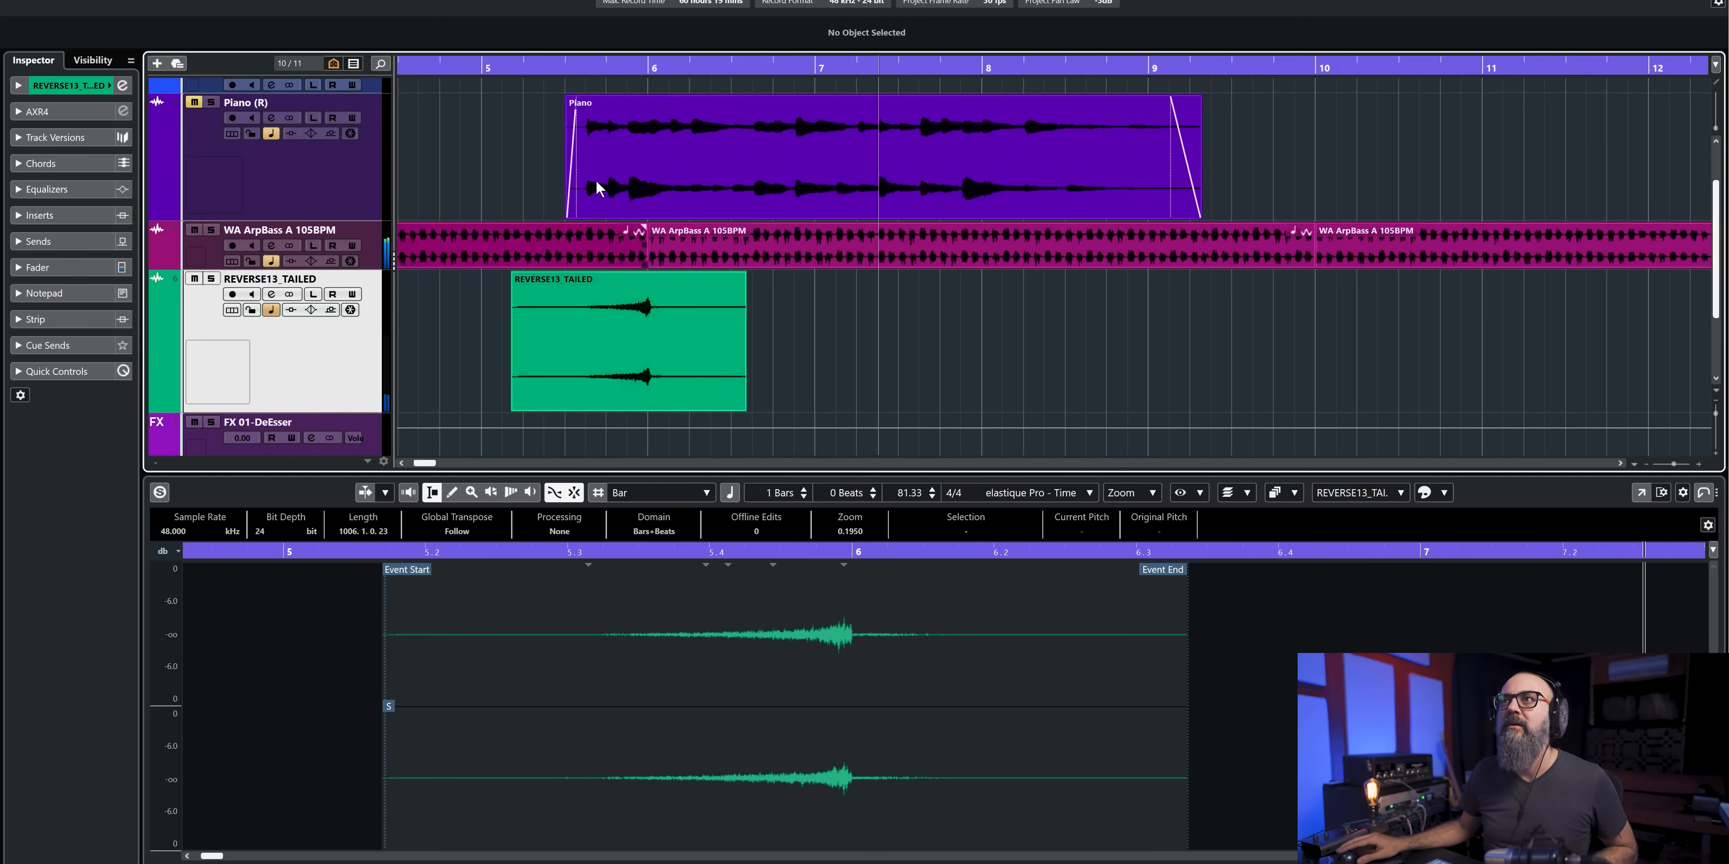
pyautogui.click(549, 67)
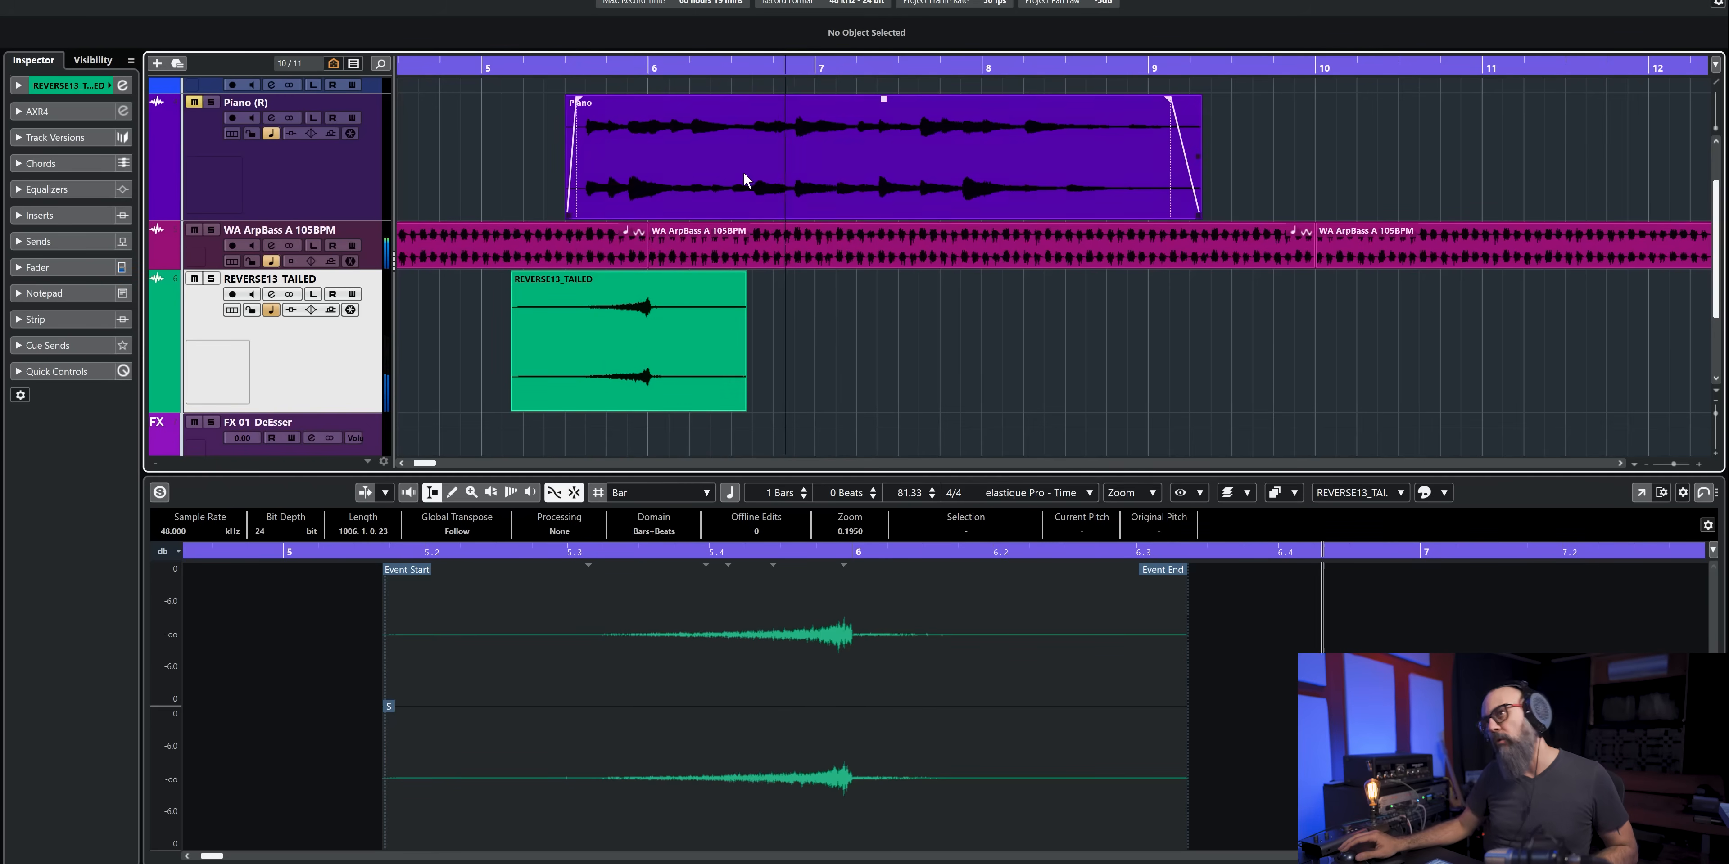
pyautogui.press('space')
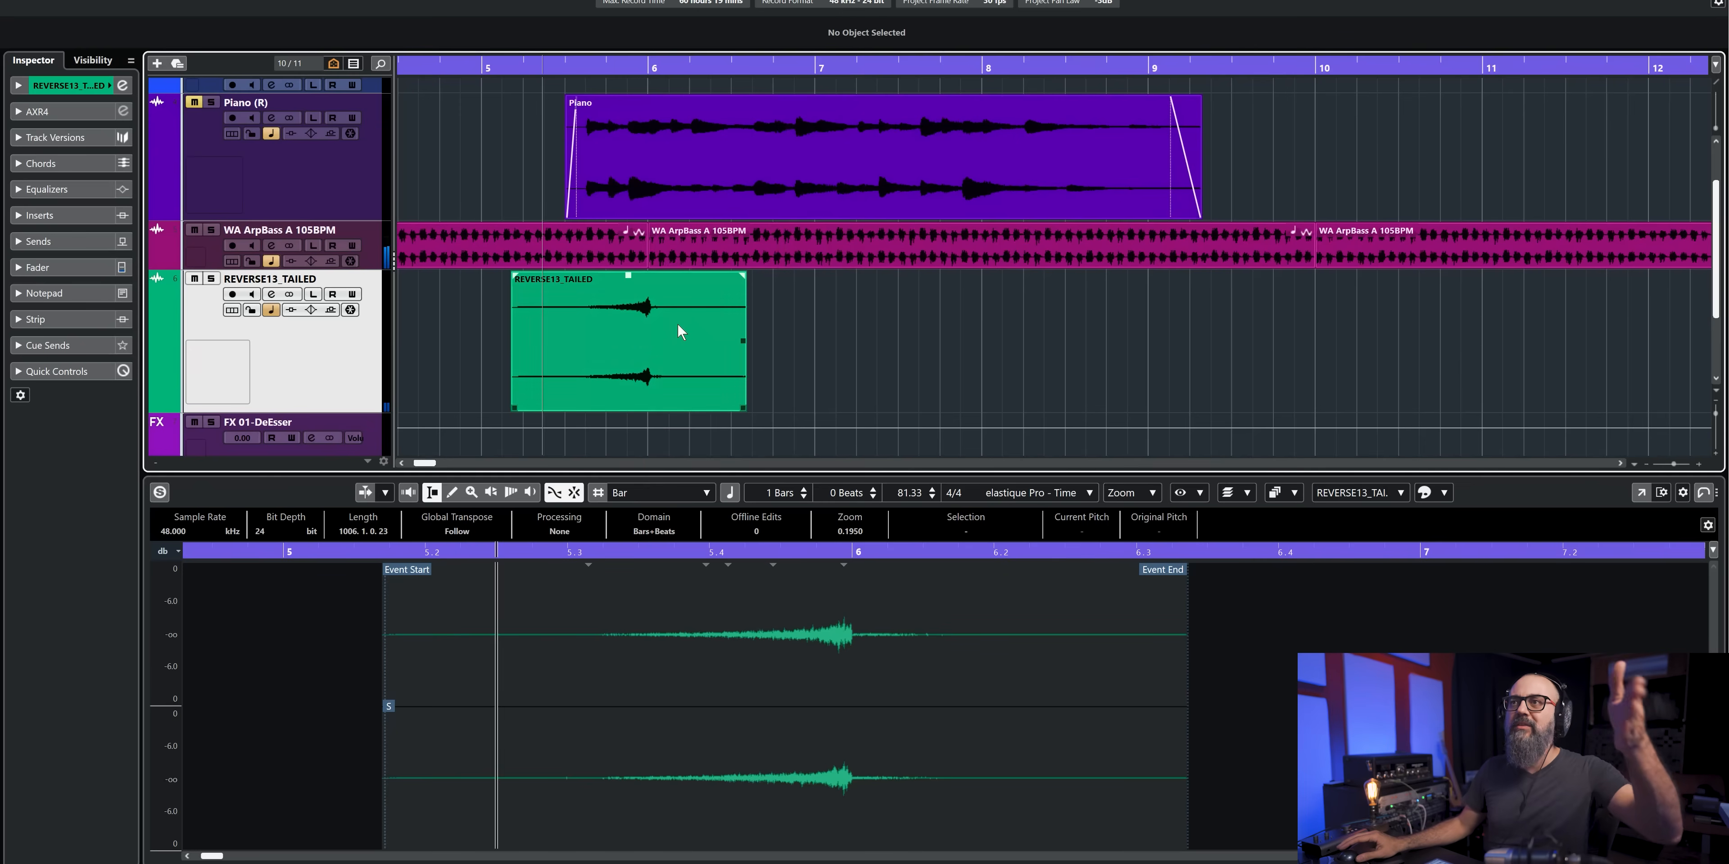
# - Move the REVERSE13_TAILED event's snap point in the Sample Editor to the end of its swell at bar 6
pyautogui.click(653, 312)
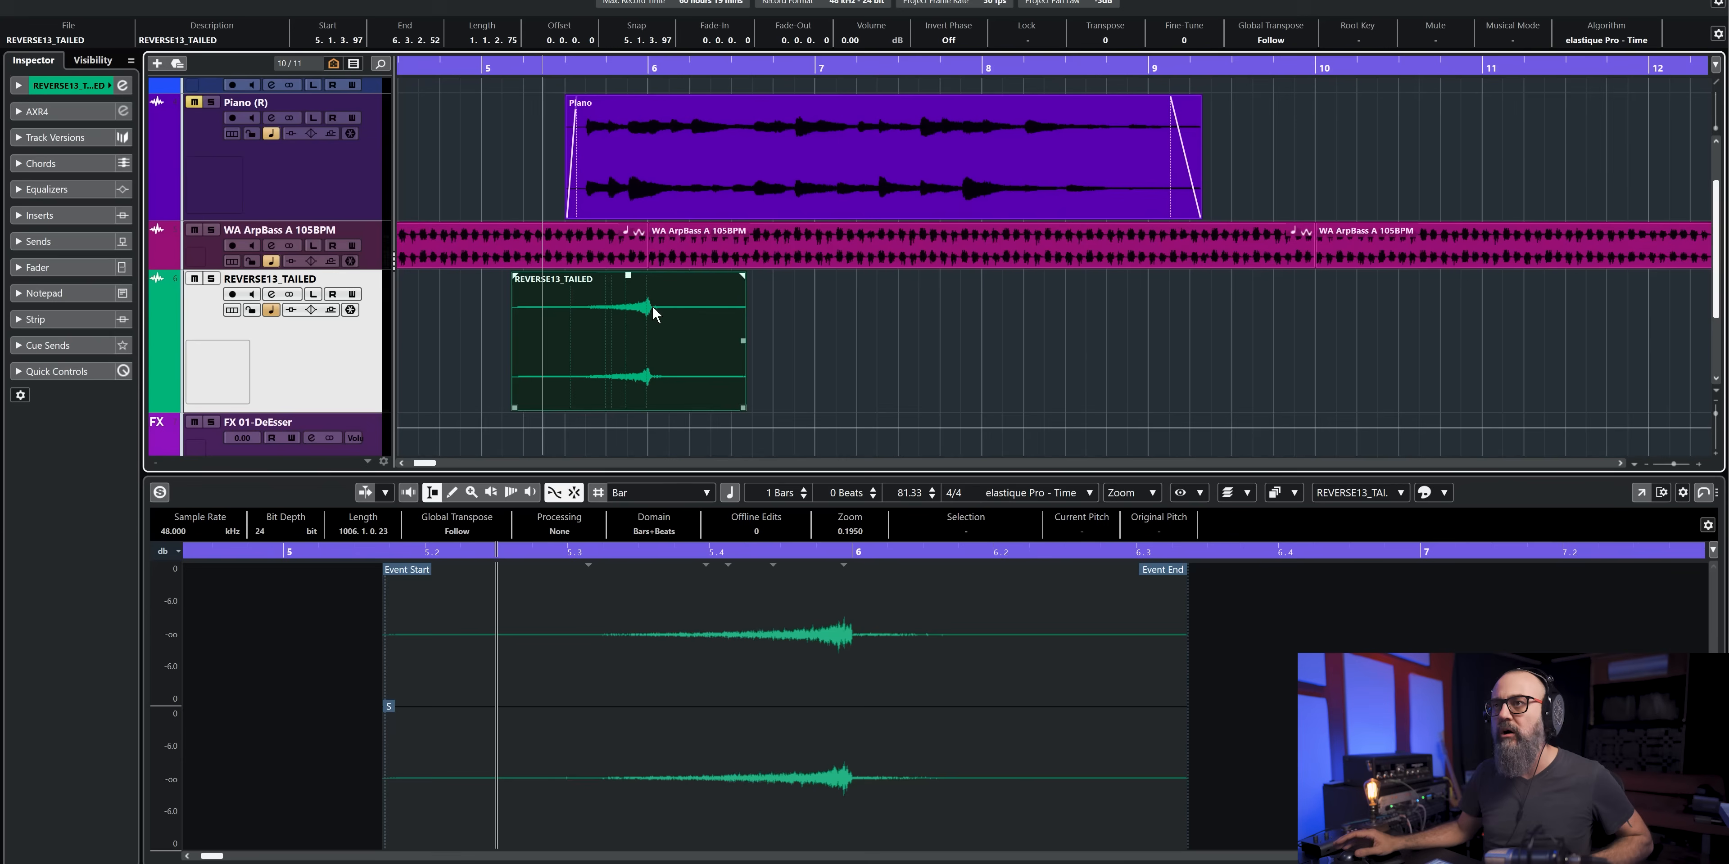
pyautogui.click(602, 340)
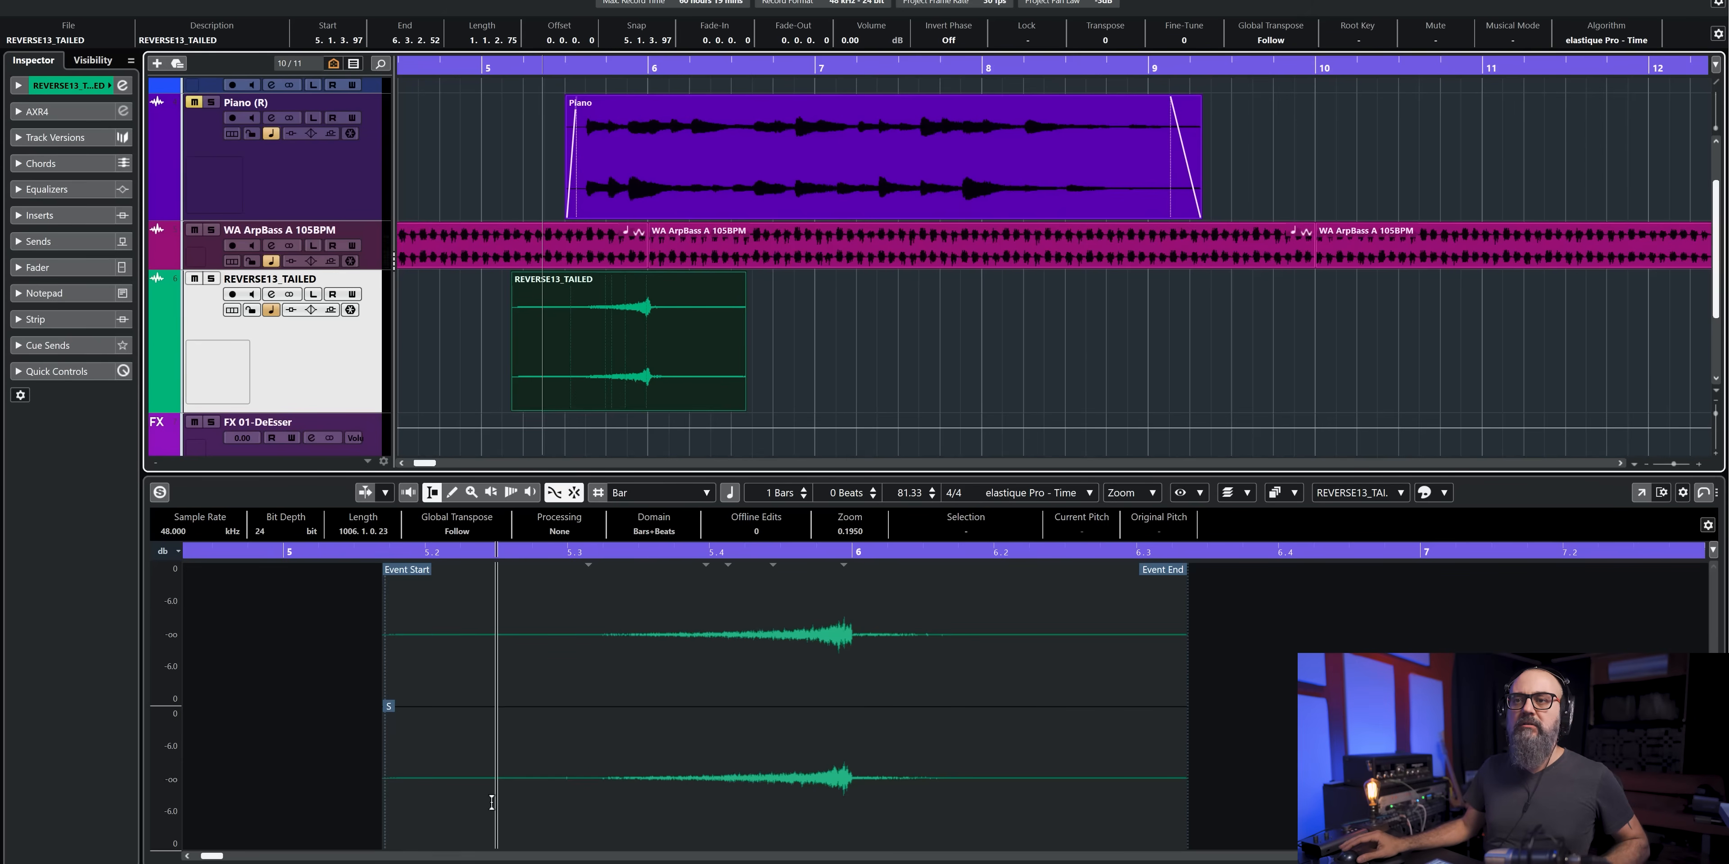
pyautogui.click(389, 710)
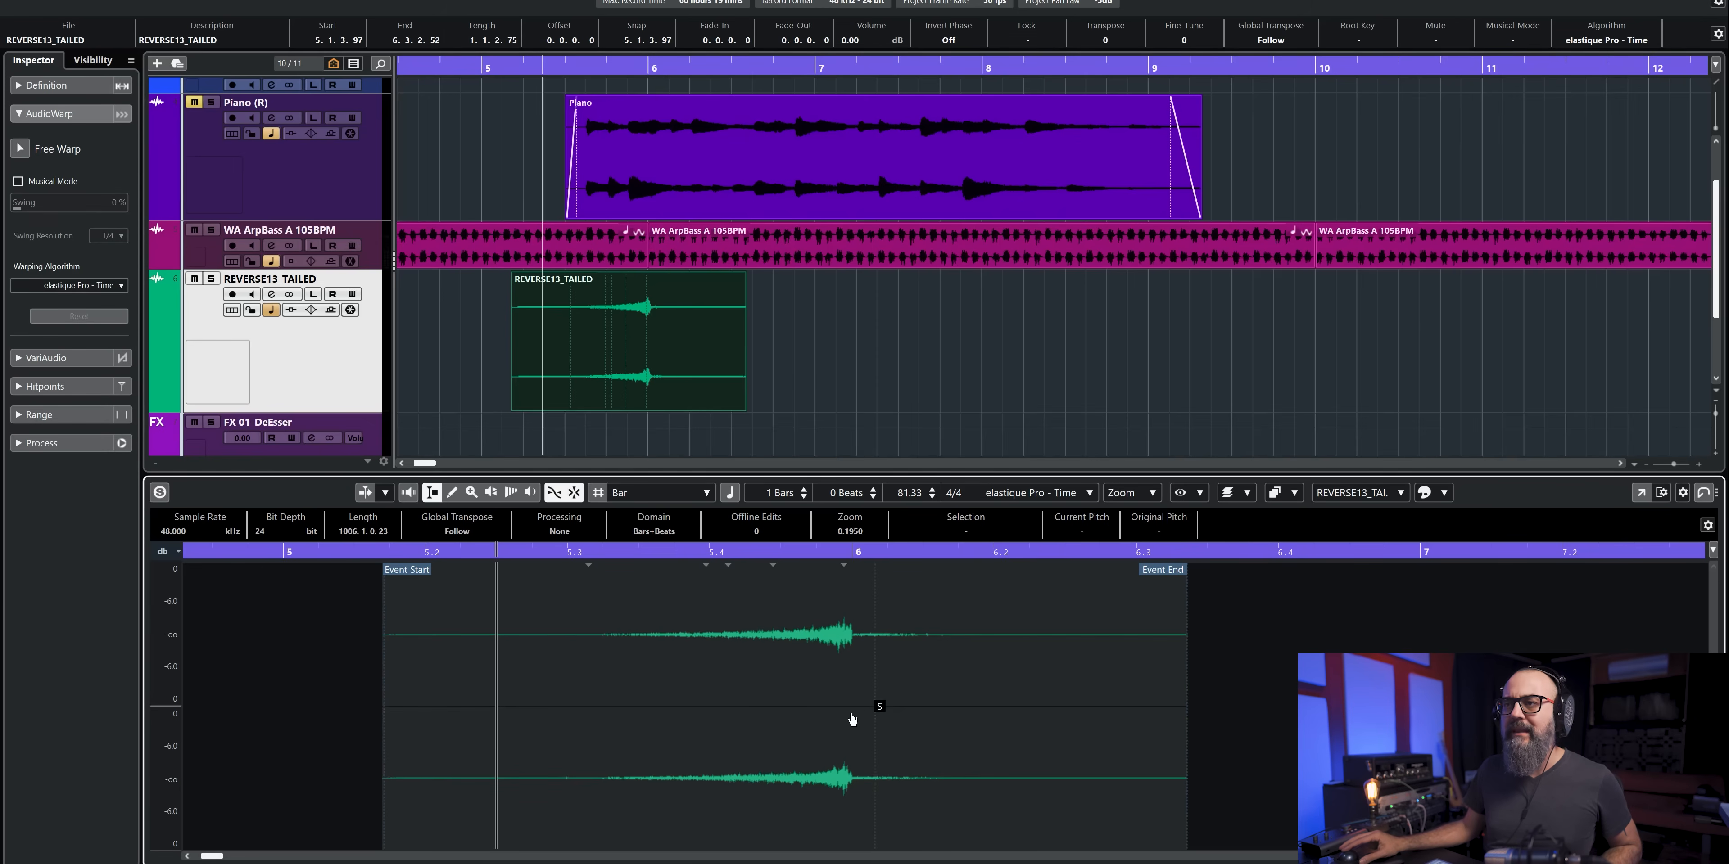
pyautogui.moveTo(859, 711); pyautogui.dragTo(858, 710)
pyautogui.scroll(10, 858, 710)
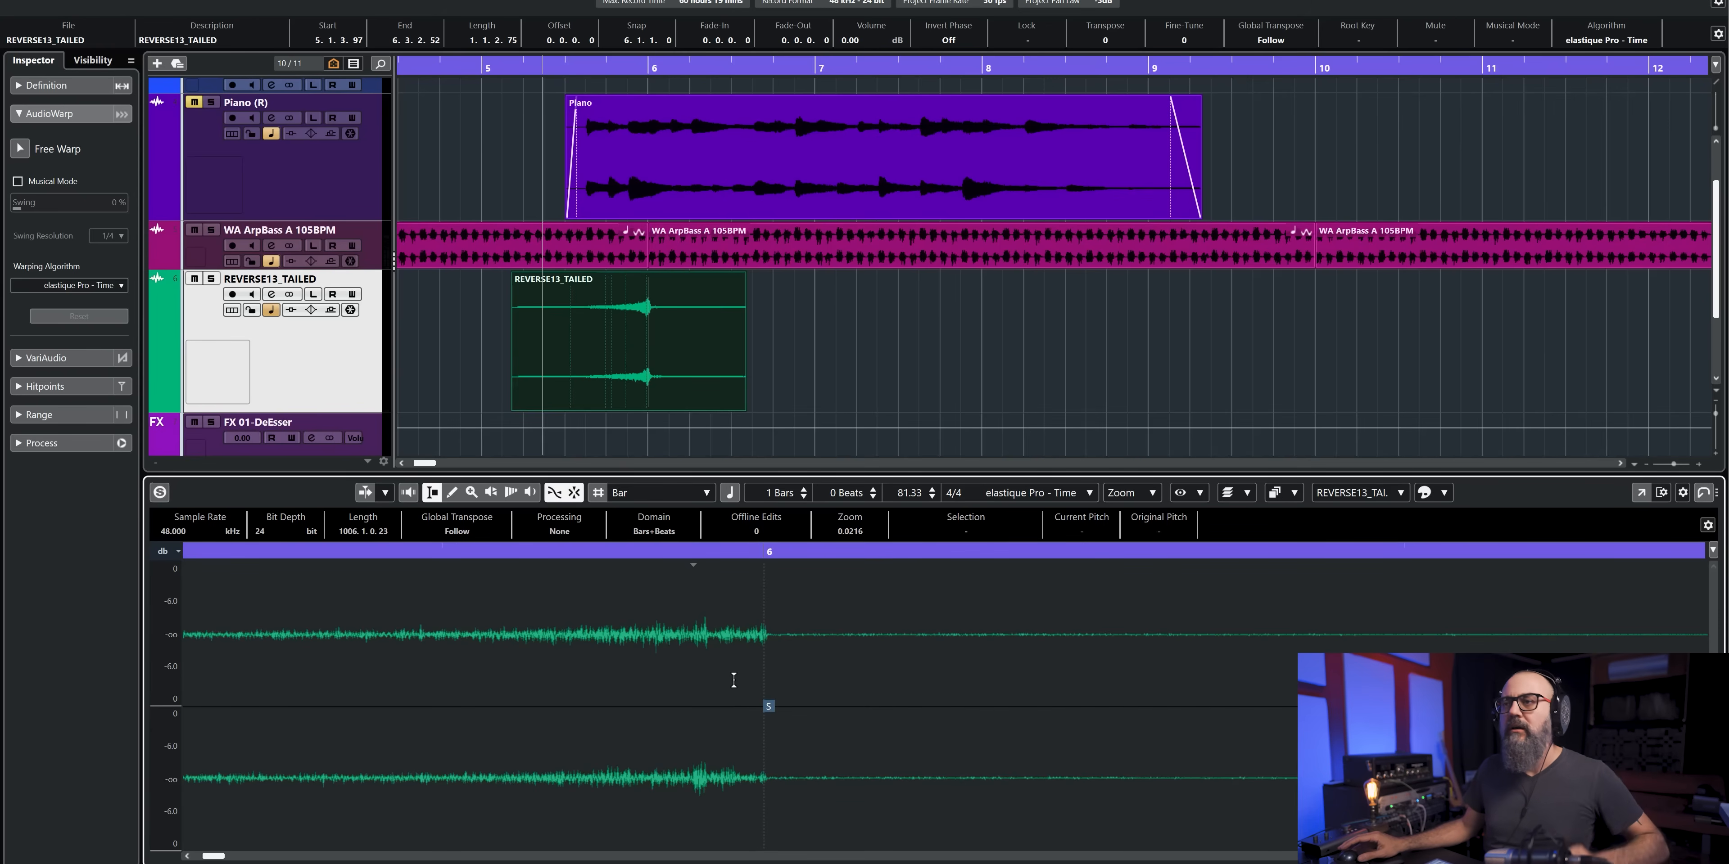
pyautogui.scroll(-1, 733, 679)
pyautogui.scroll(-5, 734, 680)
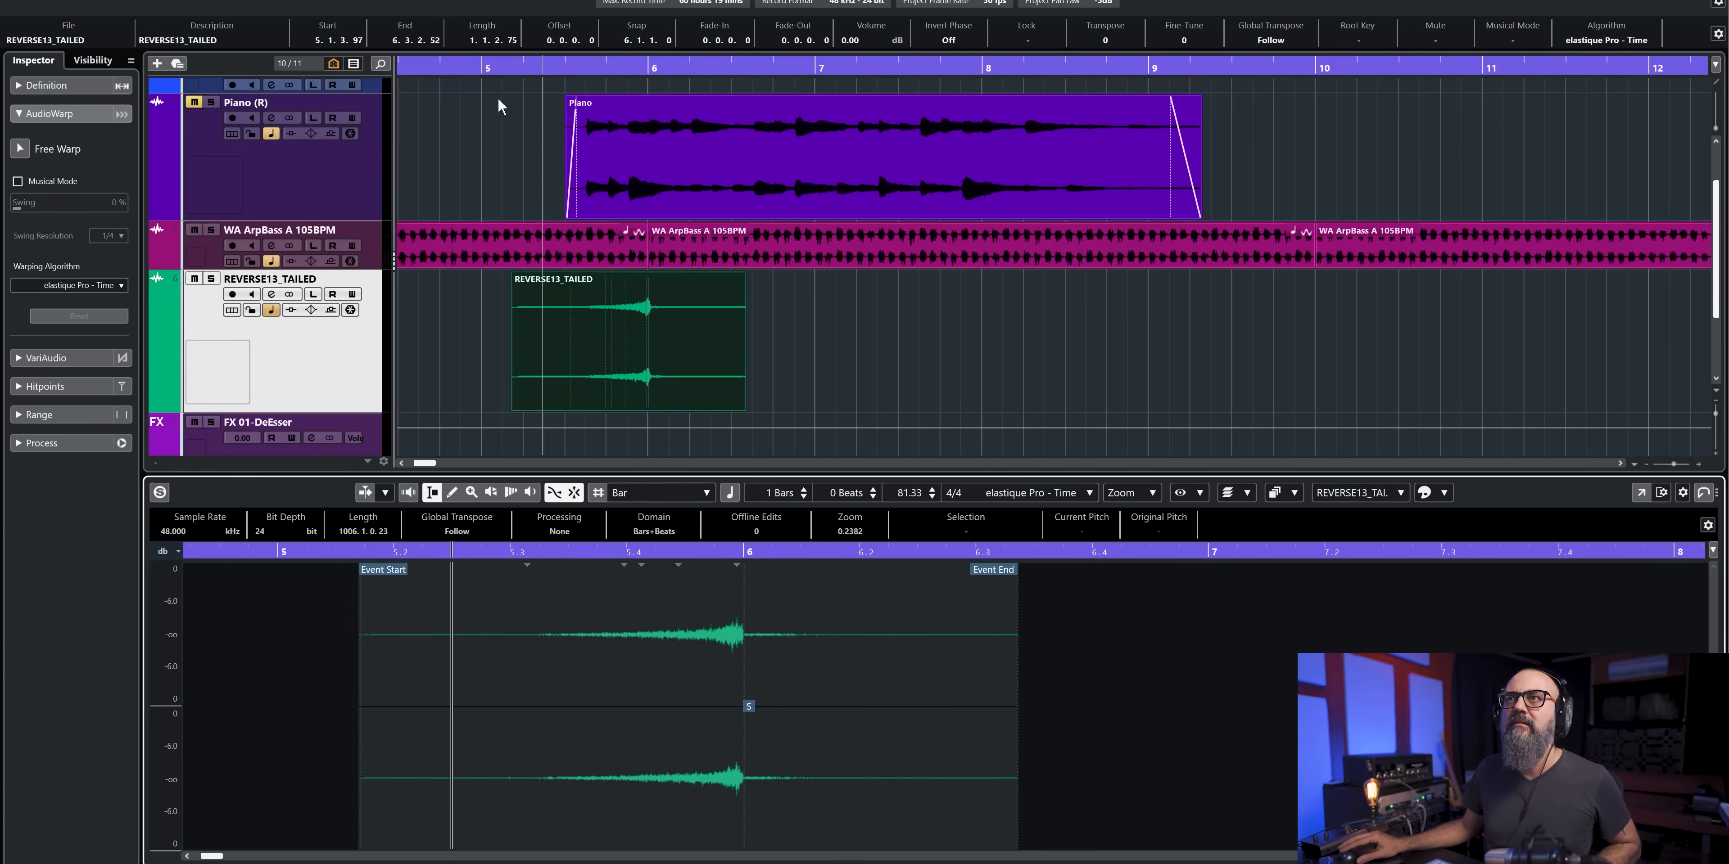
# - Play from shortly after bar 5, inspect the snap point against the end of the swell, and stop playback
pyautogui.click(502, 67)
pyautogui.press('space')
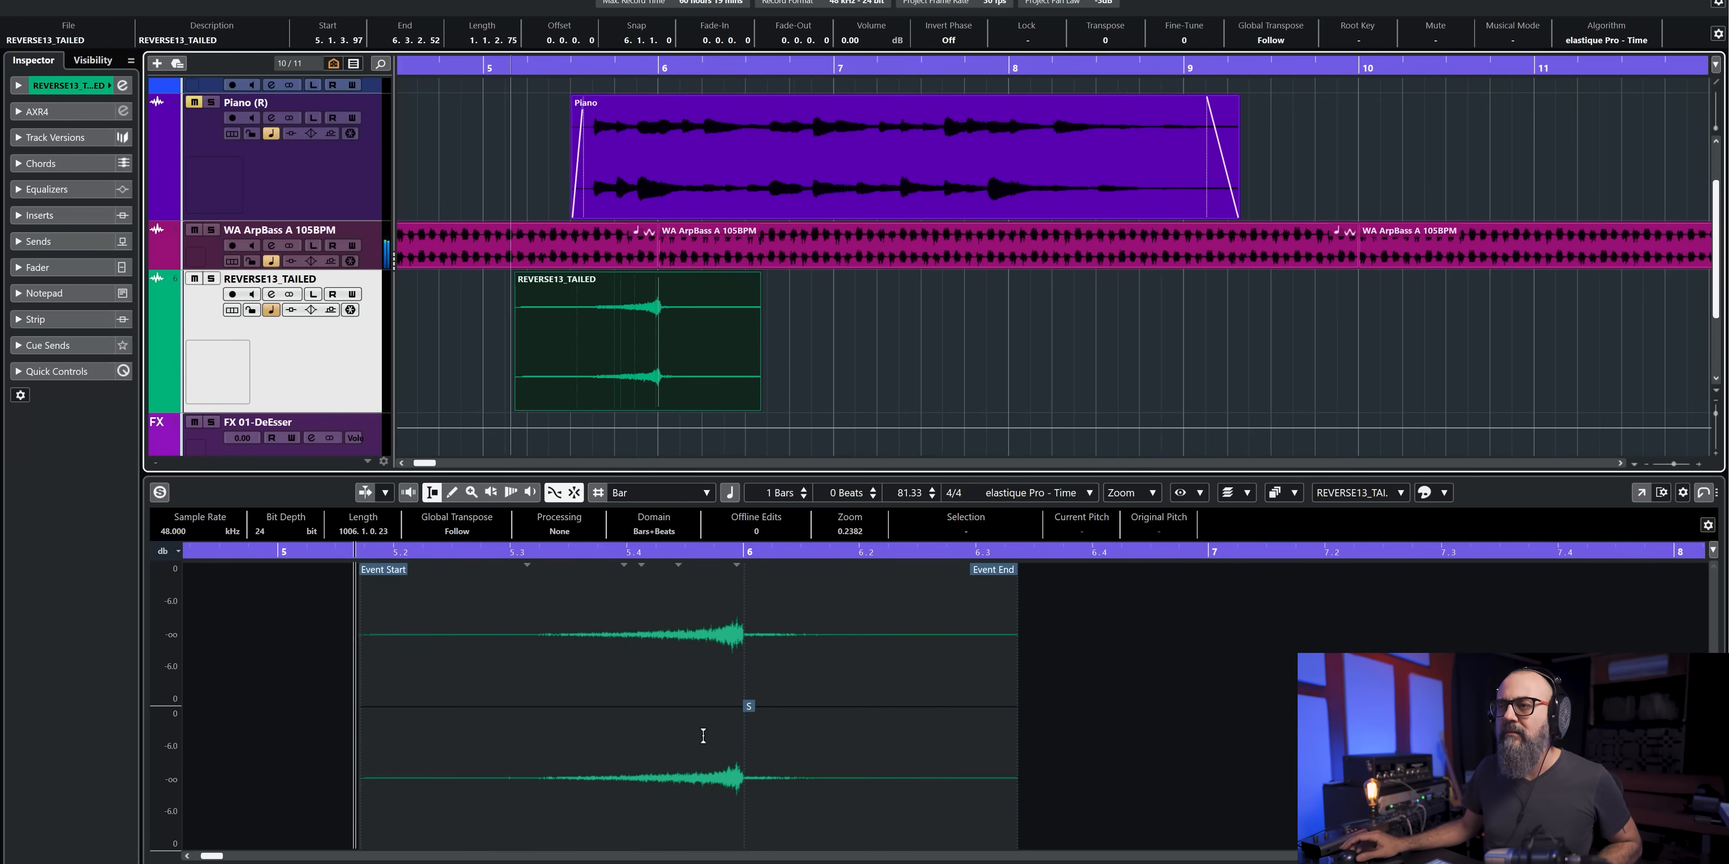
pyautogui.scroll(3, 703, 736)
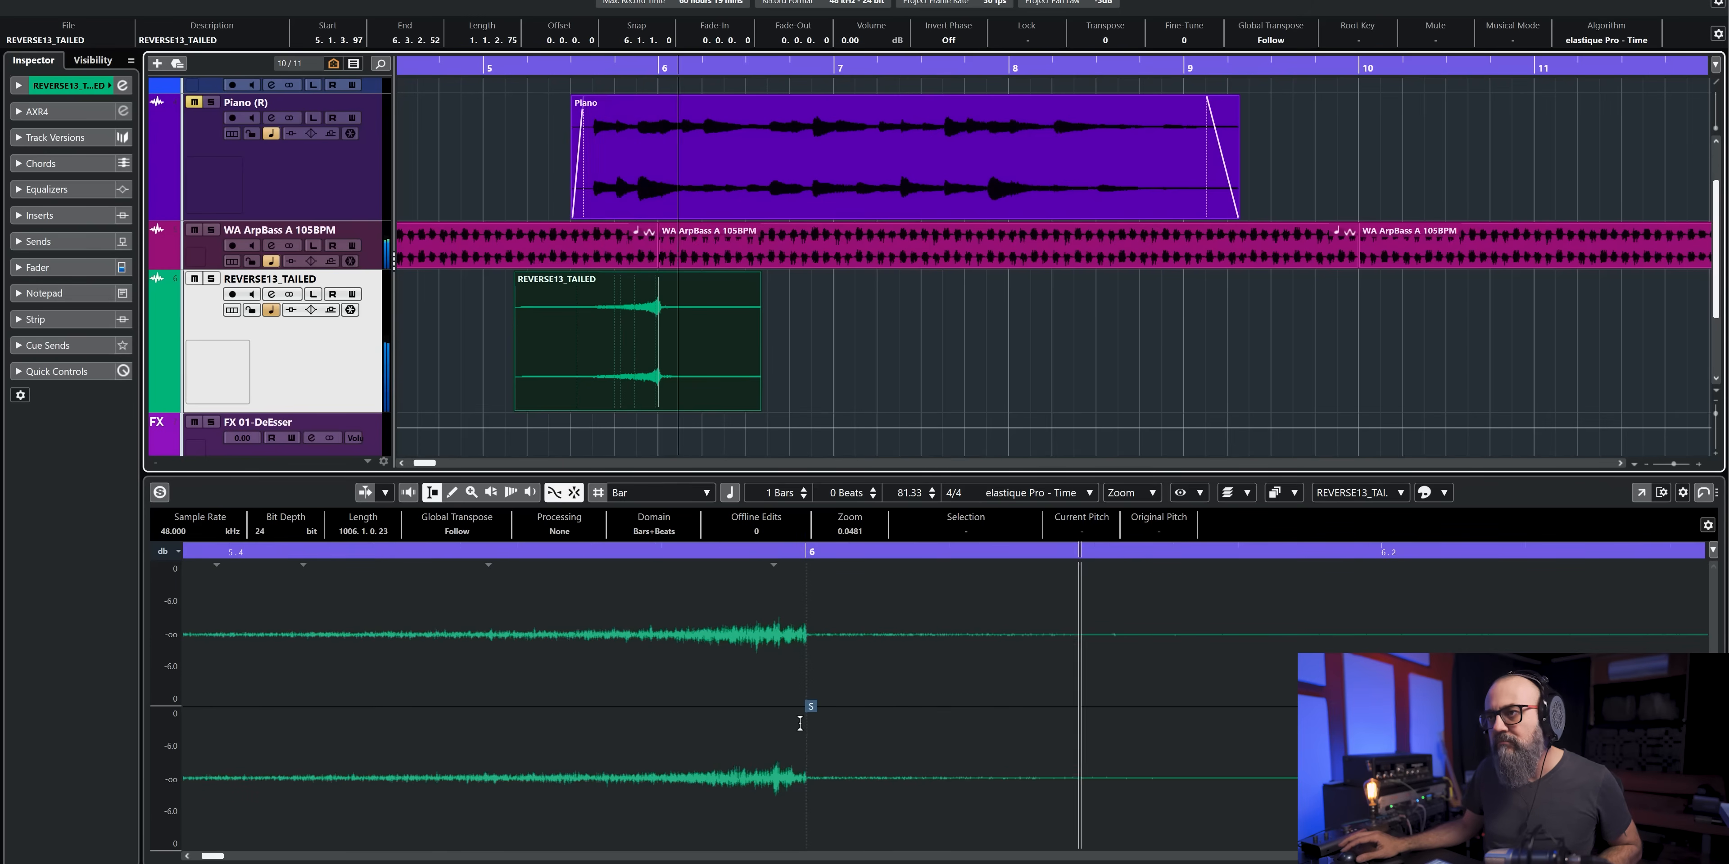
pyautogui.scroll(2, 808, 718)
pyautogui.click(794, 707)
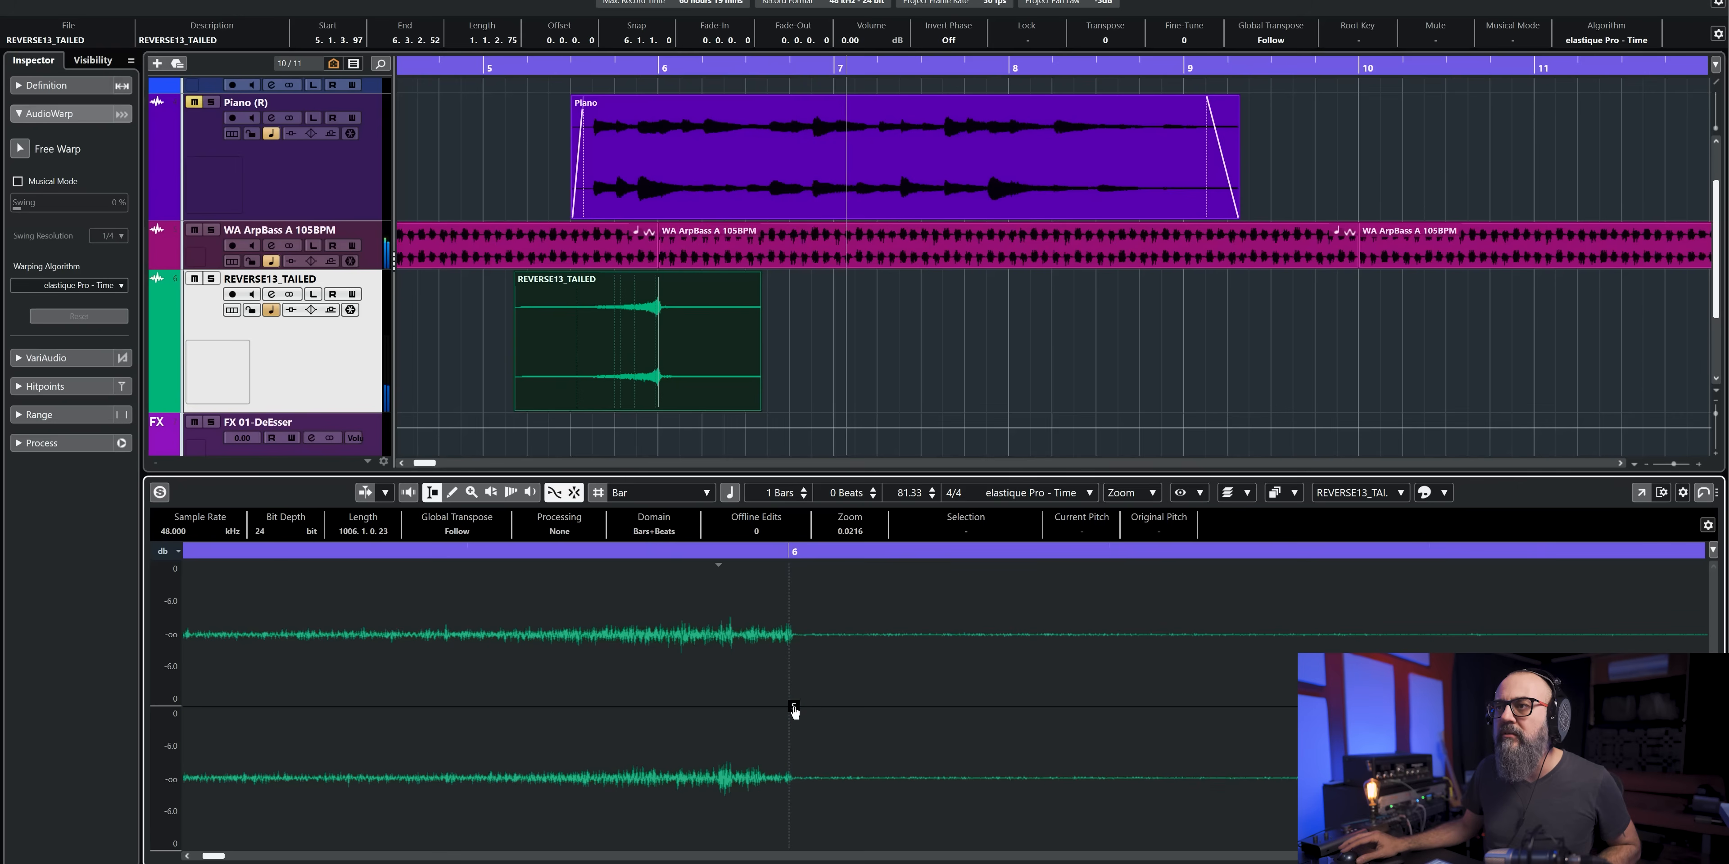
pyautogui.scroll(-6, 793, 706)
pyautogui.press('space')
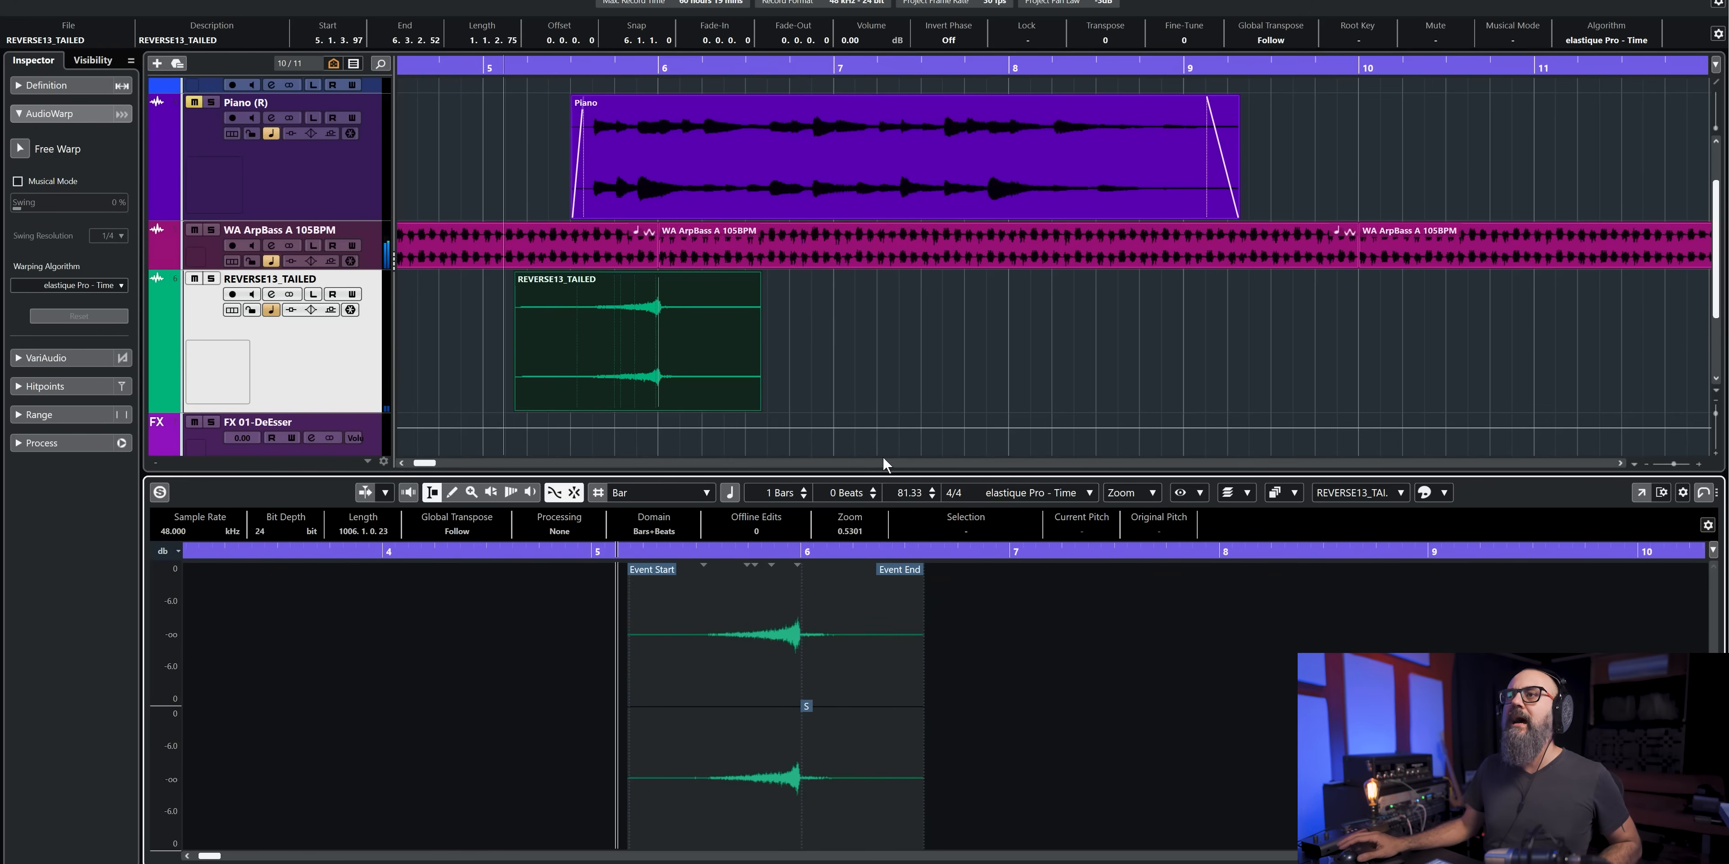
# - Copy the REVERSE13_TAILED event along its track so that the copy's snap point lands on bar 10
pyautogui.hscroll(-5, 879, 450)
pyautogui.hscroll(4, 846, 361)
pyautogui.press('g')
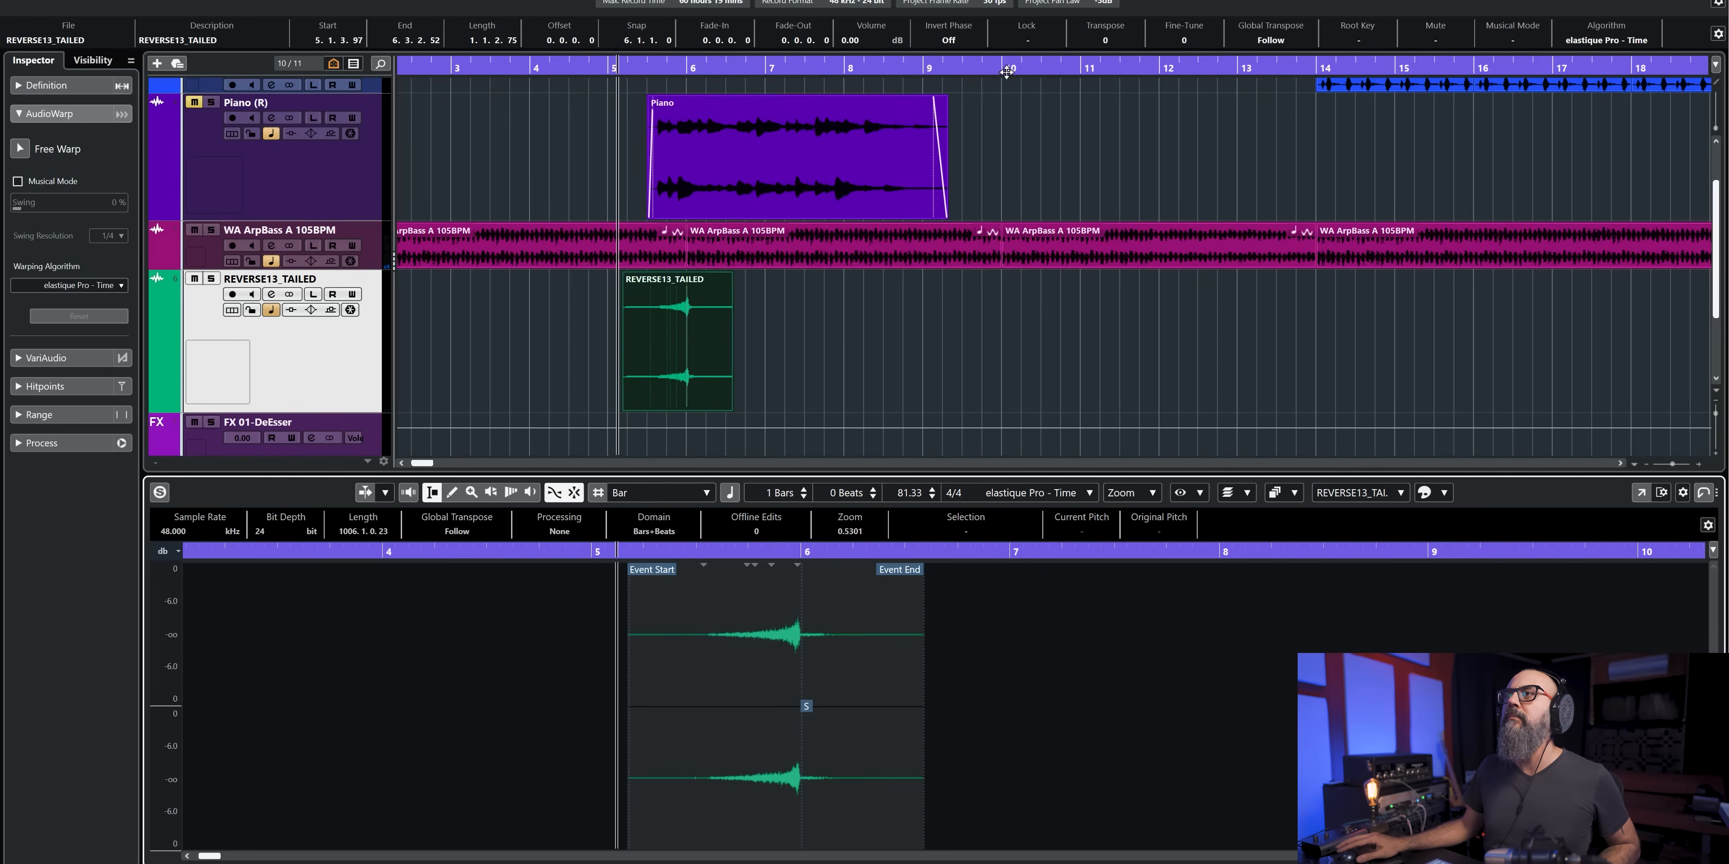
pyautogui.moveTo(686, 324); pyautogui.dragTo(1014, 355)
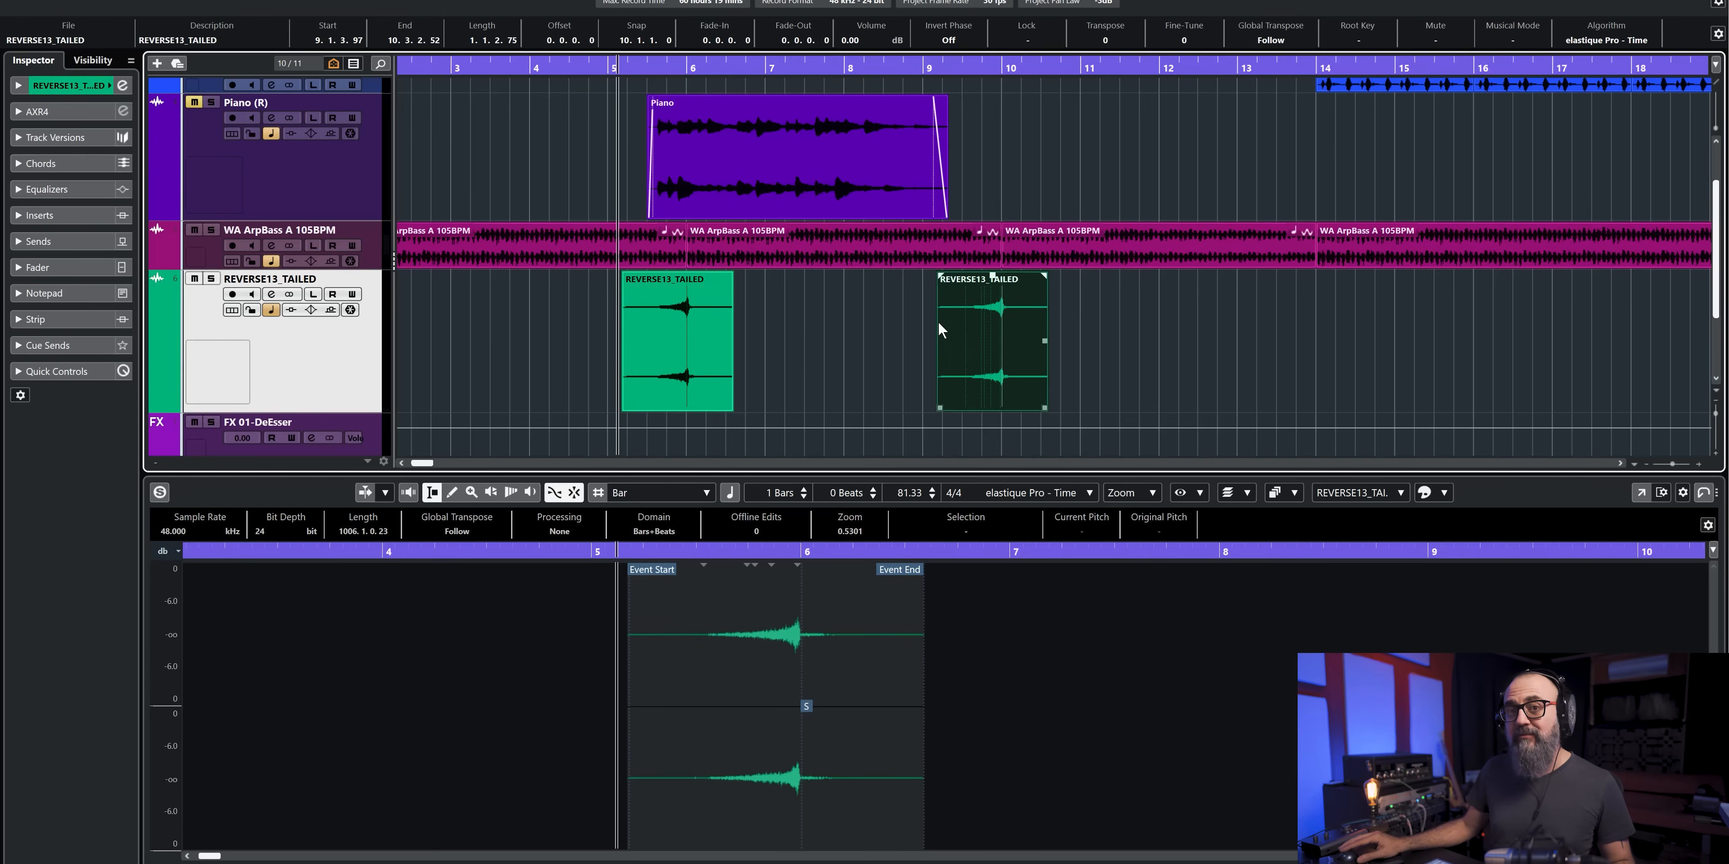
pyautogui.moveTo(1005, 331); pyautogui.dragTo(1014, 334)
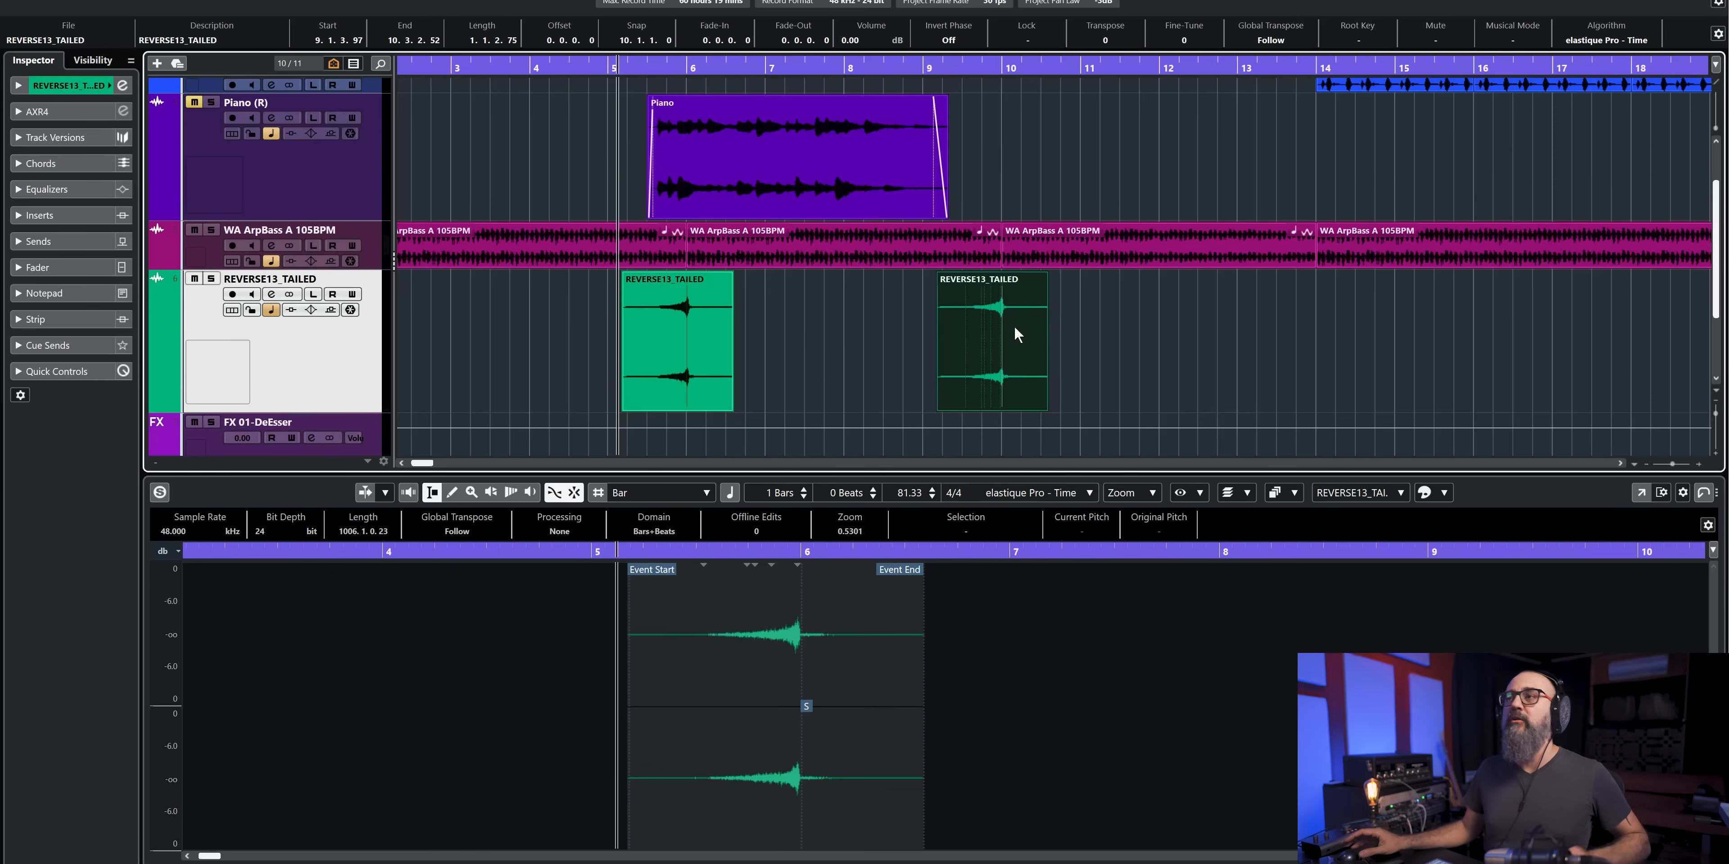
# - Play the arrangement past bar 10, and place another REVERSE13_TAILED copy with its snap point on bar 14
pyautogui.press('space')
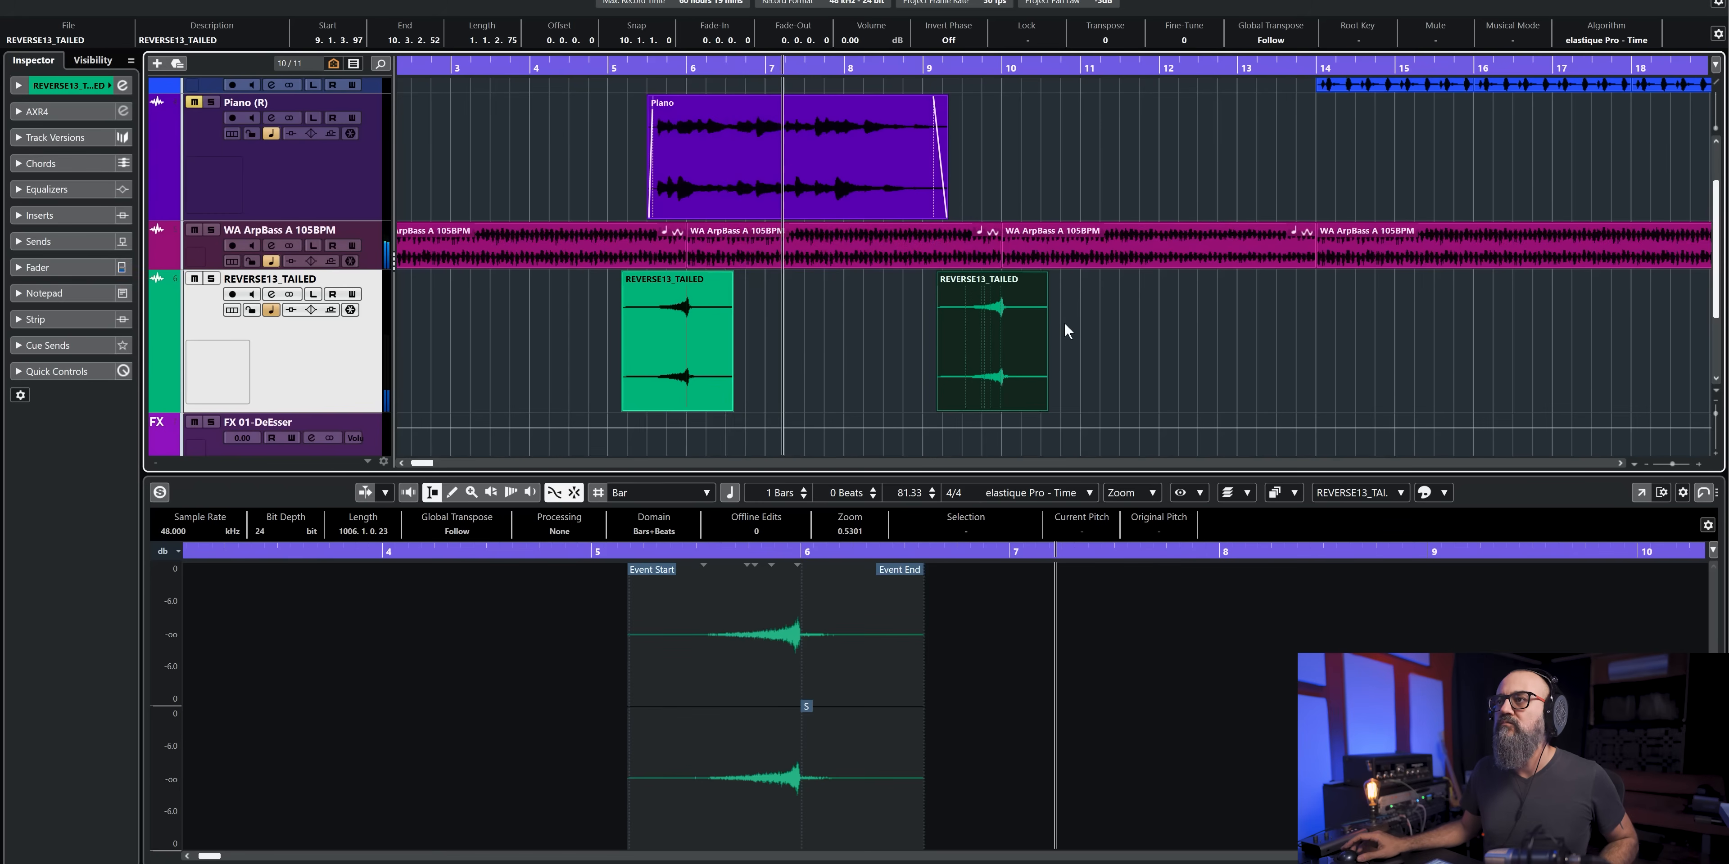
pyautogui.hscroll(2, 1064, 325)
pyautogui.click(947, 351)
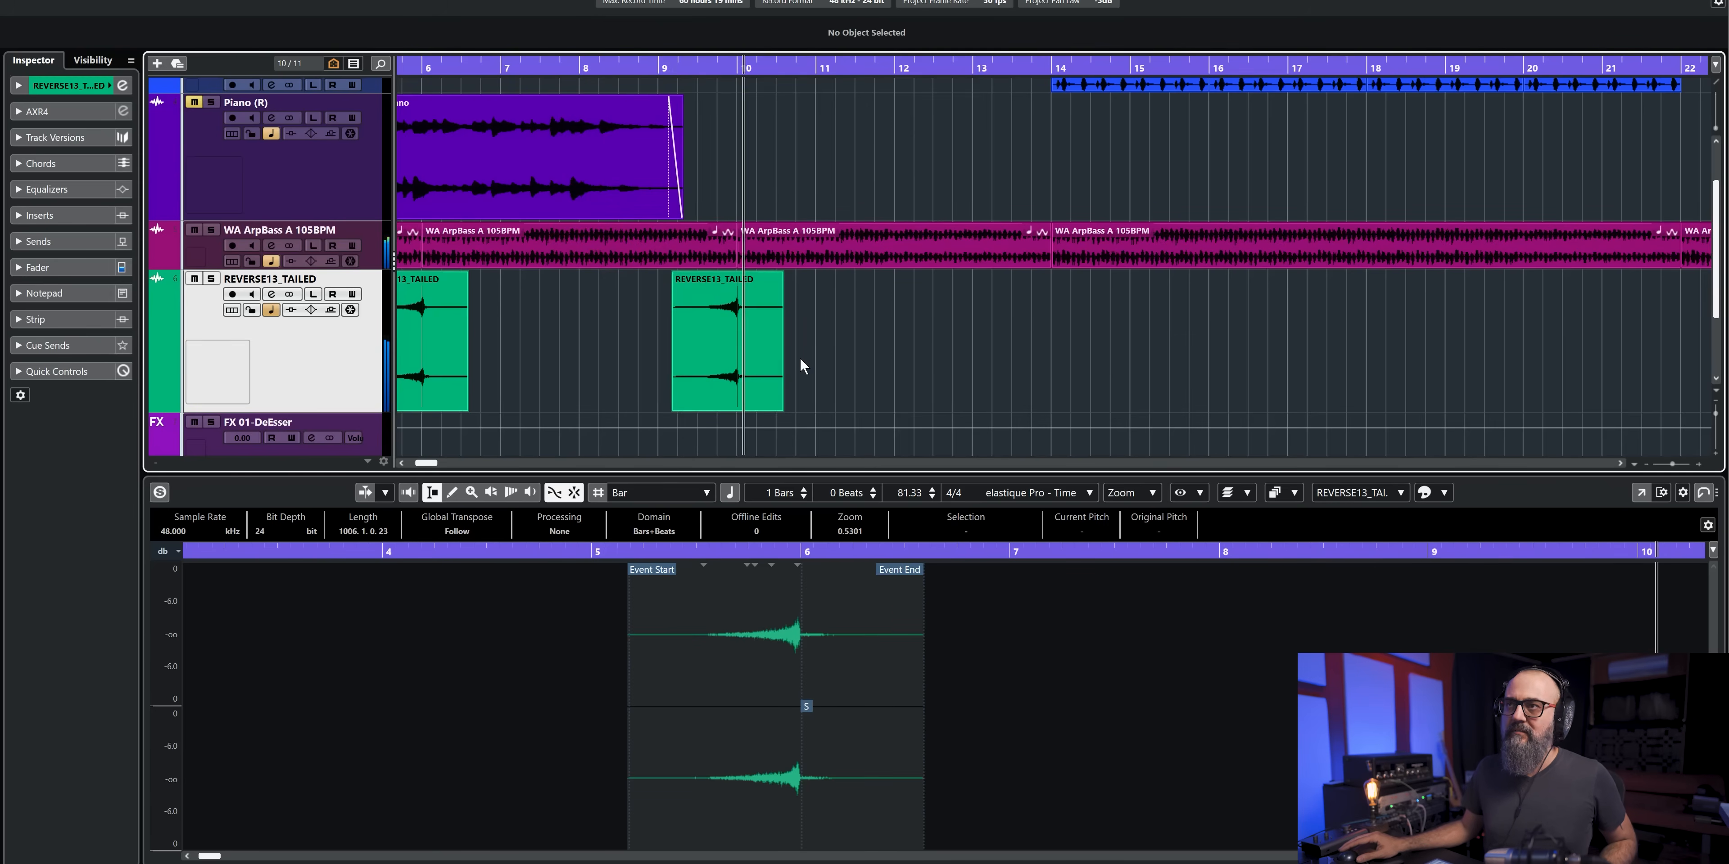
pyautogui.click(725, 339)
pyautogui.moveTo(783, 339); pyautogui.dragTo(1039, 334)
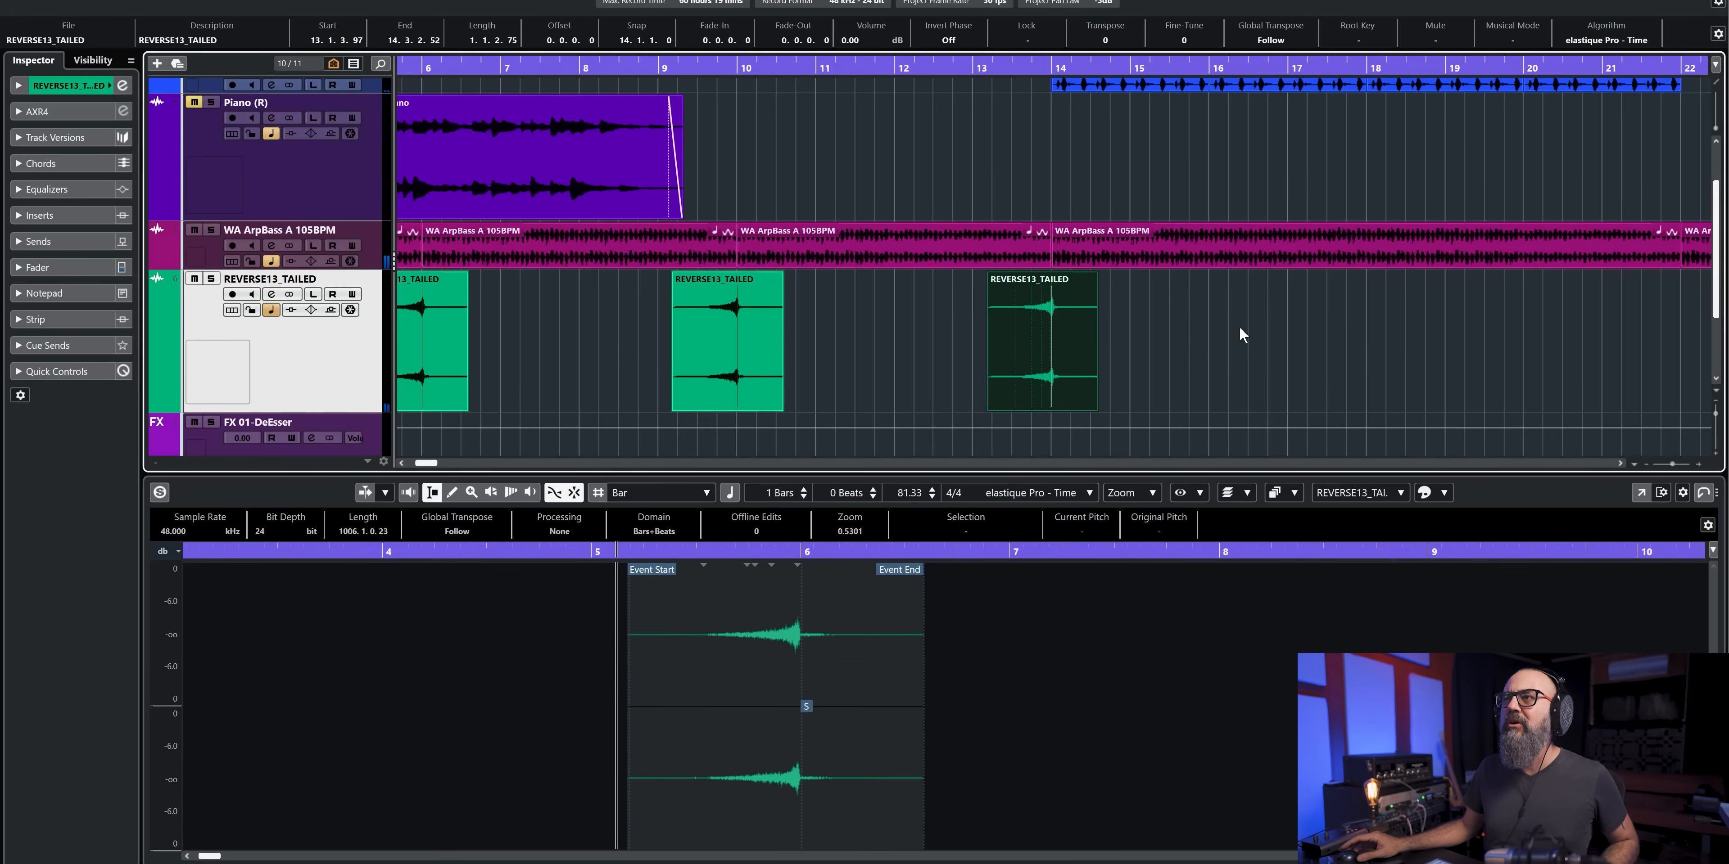
# - Delete the two REVERSE13_TAILED copies at bars 10 and 14
pyautogui.hscroll(-2, 1240, 329)
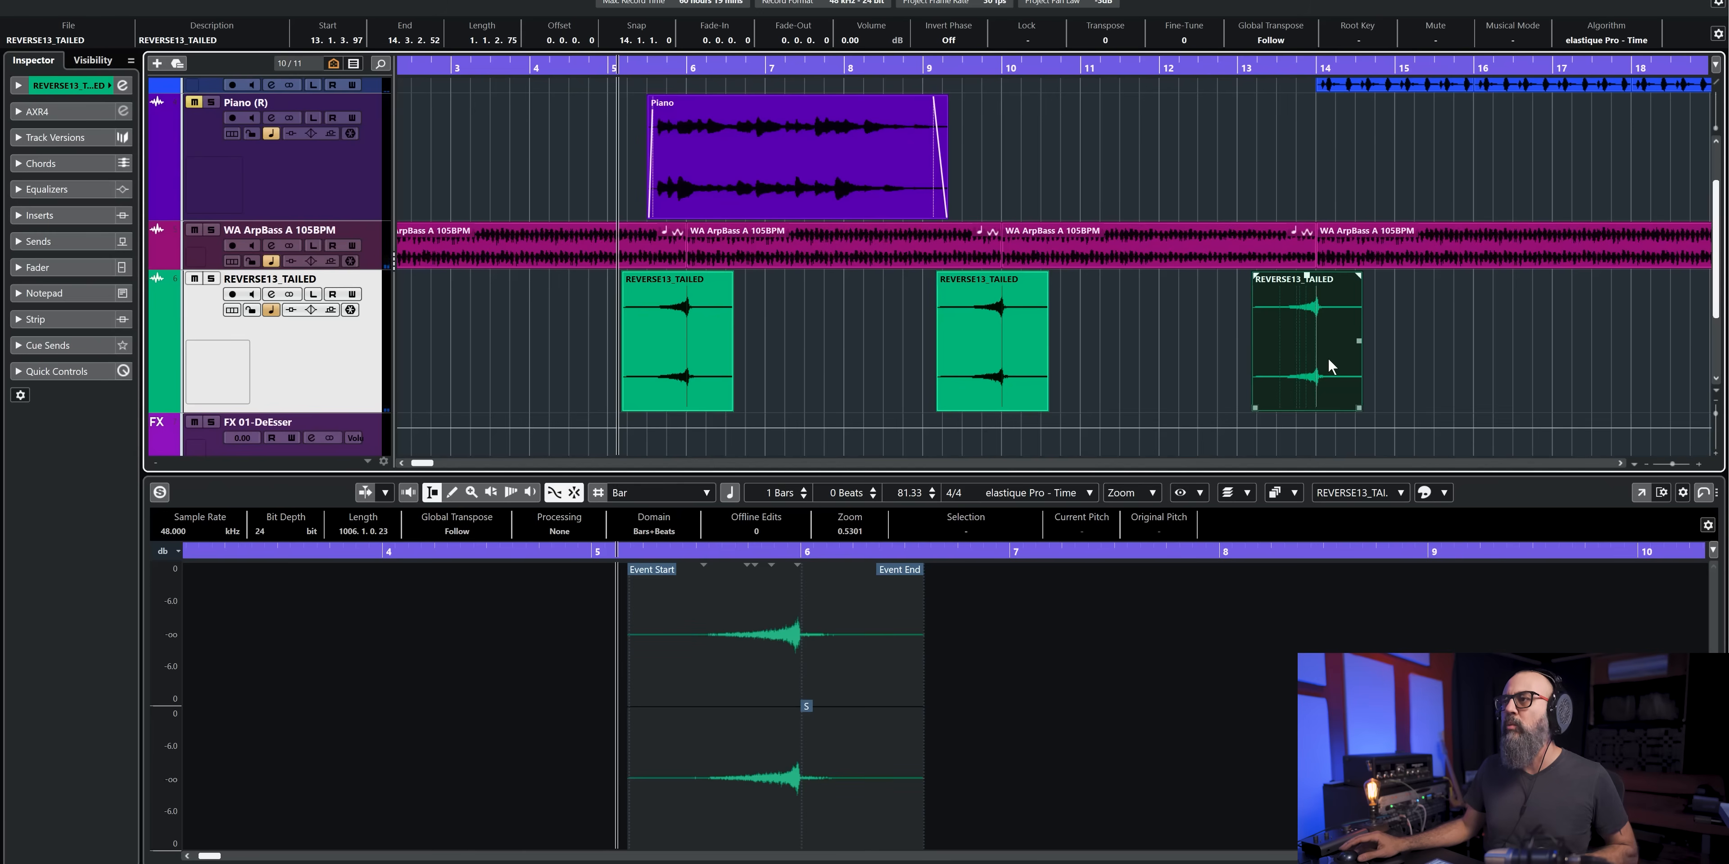
pyautogui.press('Delete')
pyautogui.click(964, 351)
pyautogui.press('Delete')
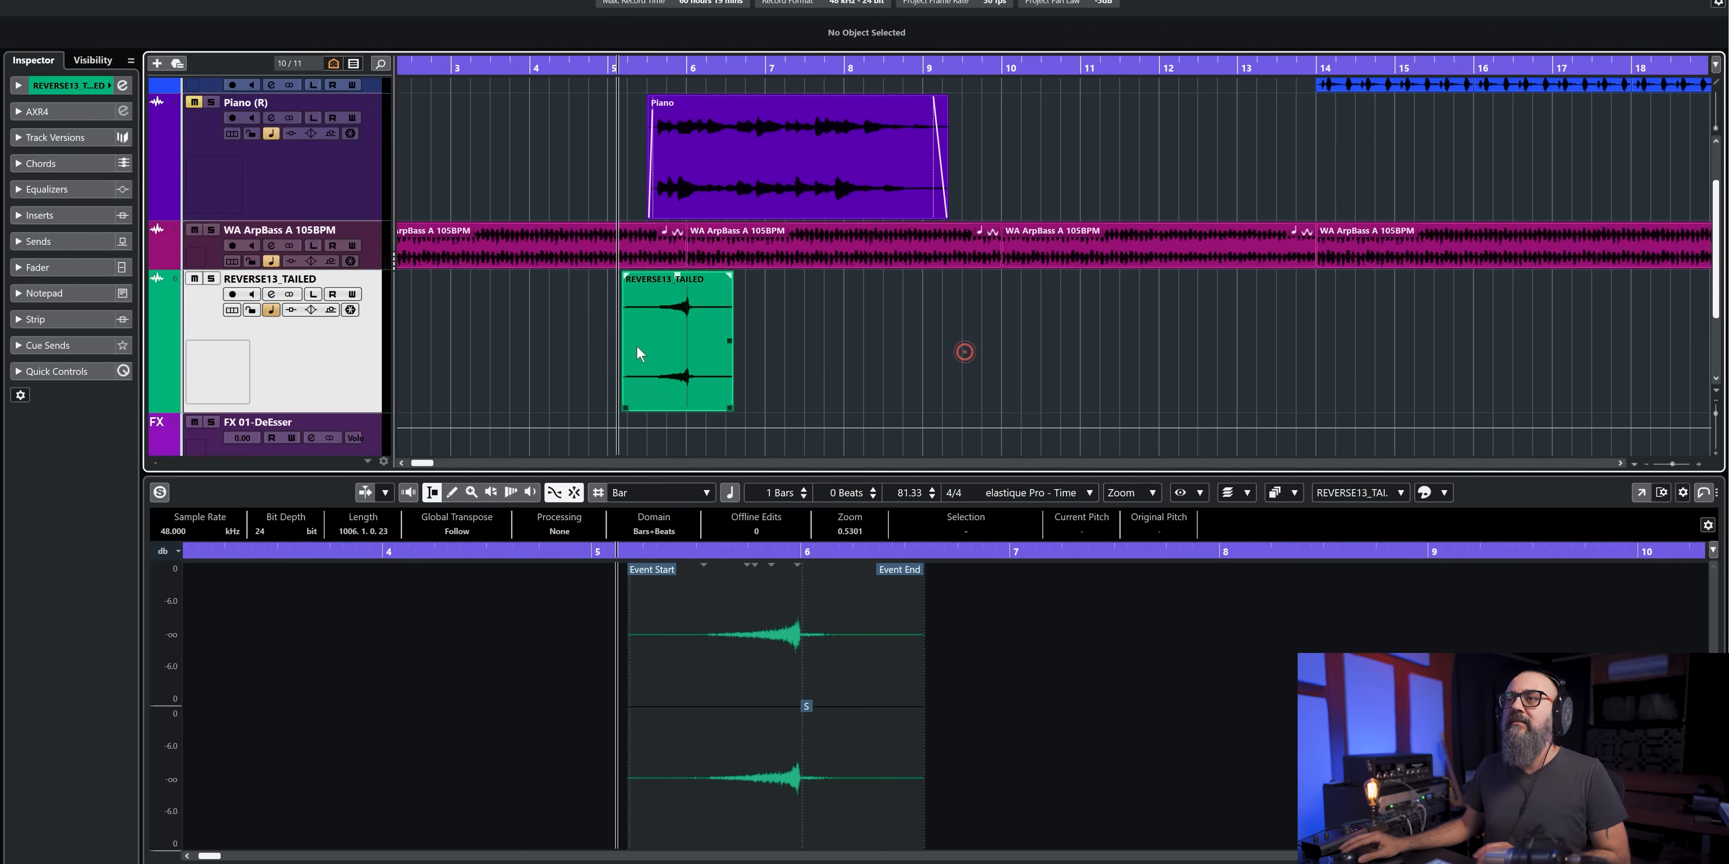
# - Move the original REVERSE13_TAILED event's snap point back to the event start, and place a copy ahead of bar 10
pyautogui.click(675, 333)
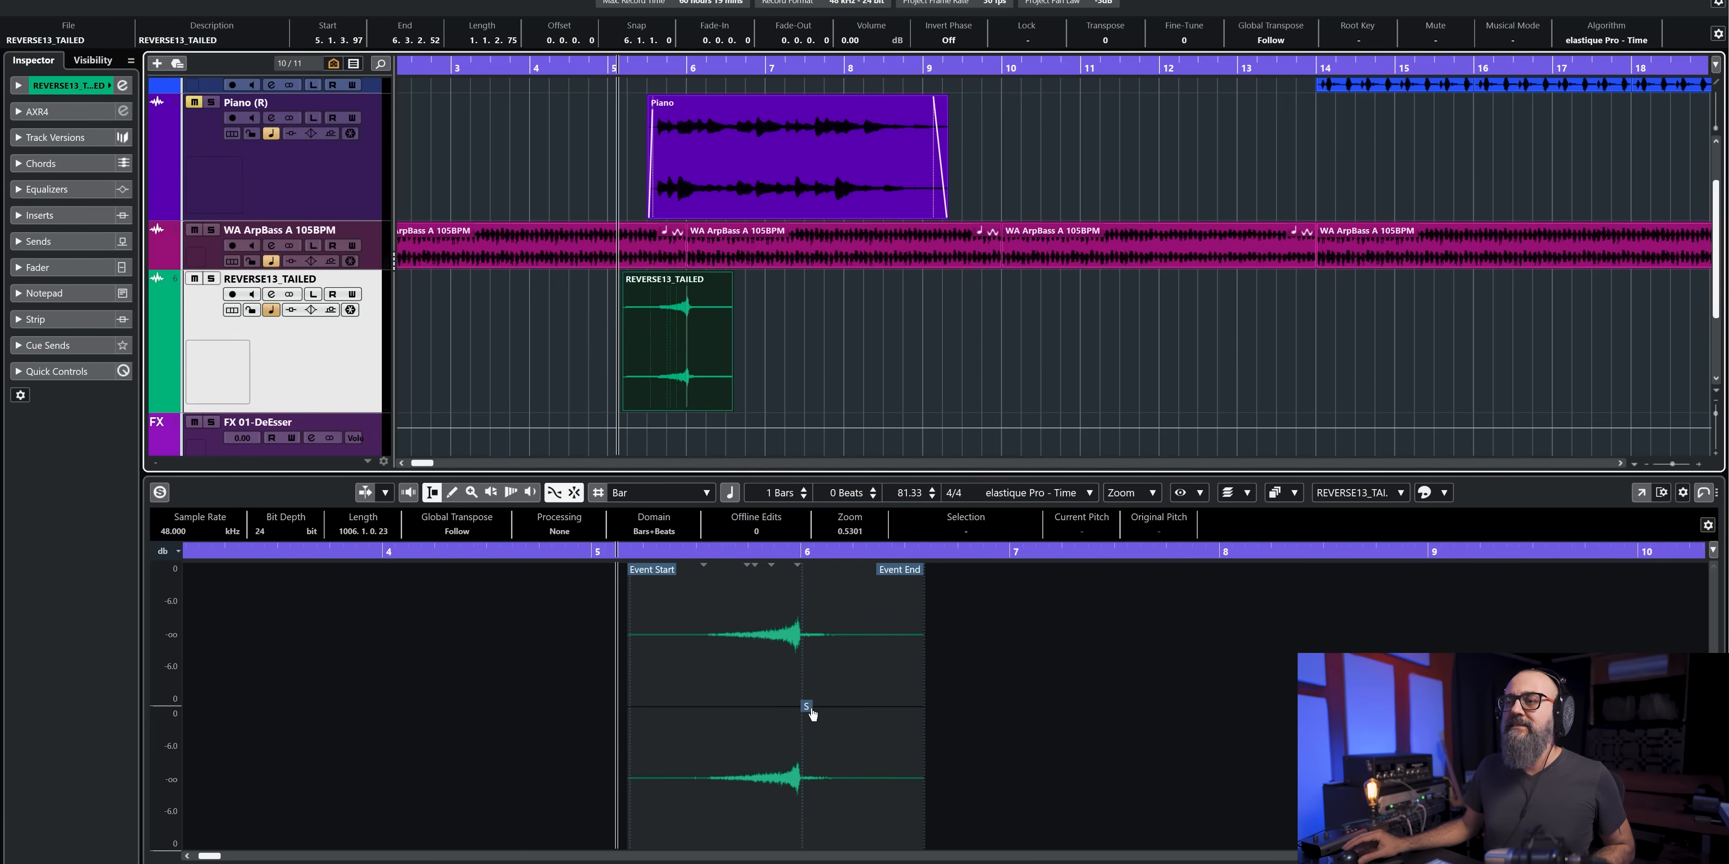
pyautogui.moveTo(806, 714); pyautogui.dragTo(616, 720)
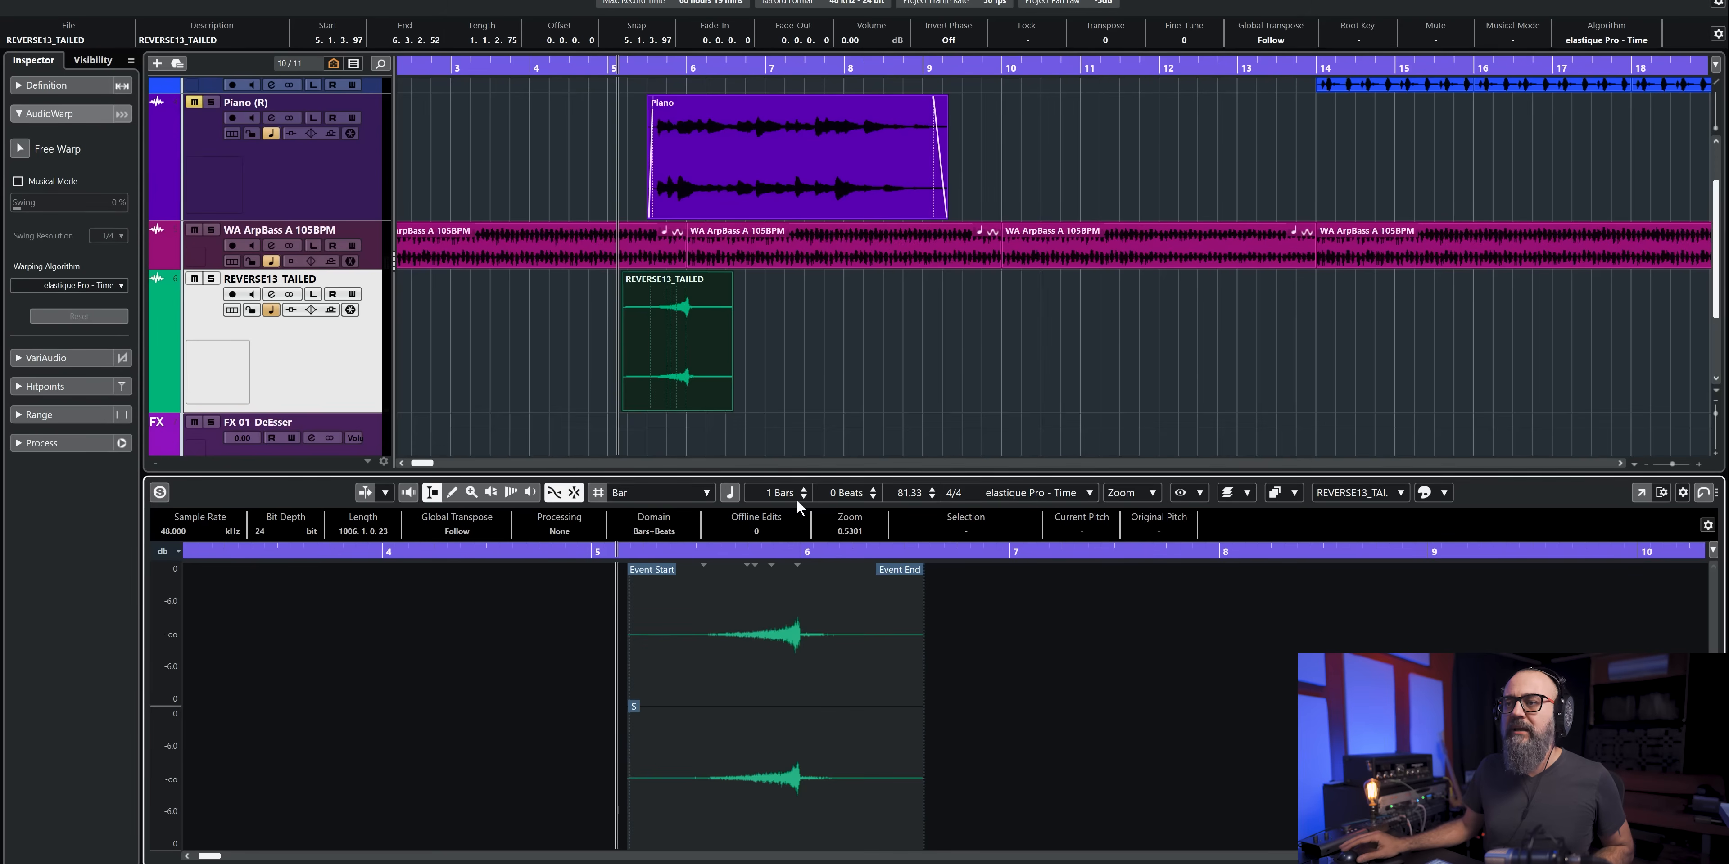
pyautogui.moveTo(652, 337); pyautogui.dragTo(944, 343)
# - Play from about bar 8, and shift the copy by hand to start at 9.1.3.97 so its swell ends on bar 10
pyautogui.click(842, 68)
pyautogui.press('space')
pyautogui.scroll(2, 994, 242)
pyautogui.moveTo(945, 342); pyautogui.dragTo(1013, 345)
pyautogui.press('space')
pyautogui.moveTo(1040, 363)
pyautogui.mouseDown()
pyautogui.moveTo(1014, 368)
pyautogui.moveTo(1035, 372)
pyautogui.mouseUp()
pyautogui.scroll(5, 976, 310)
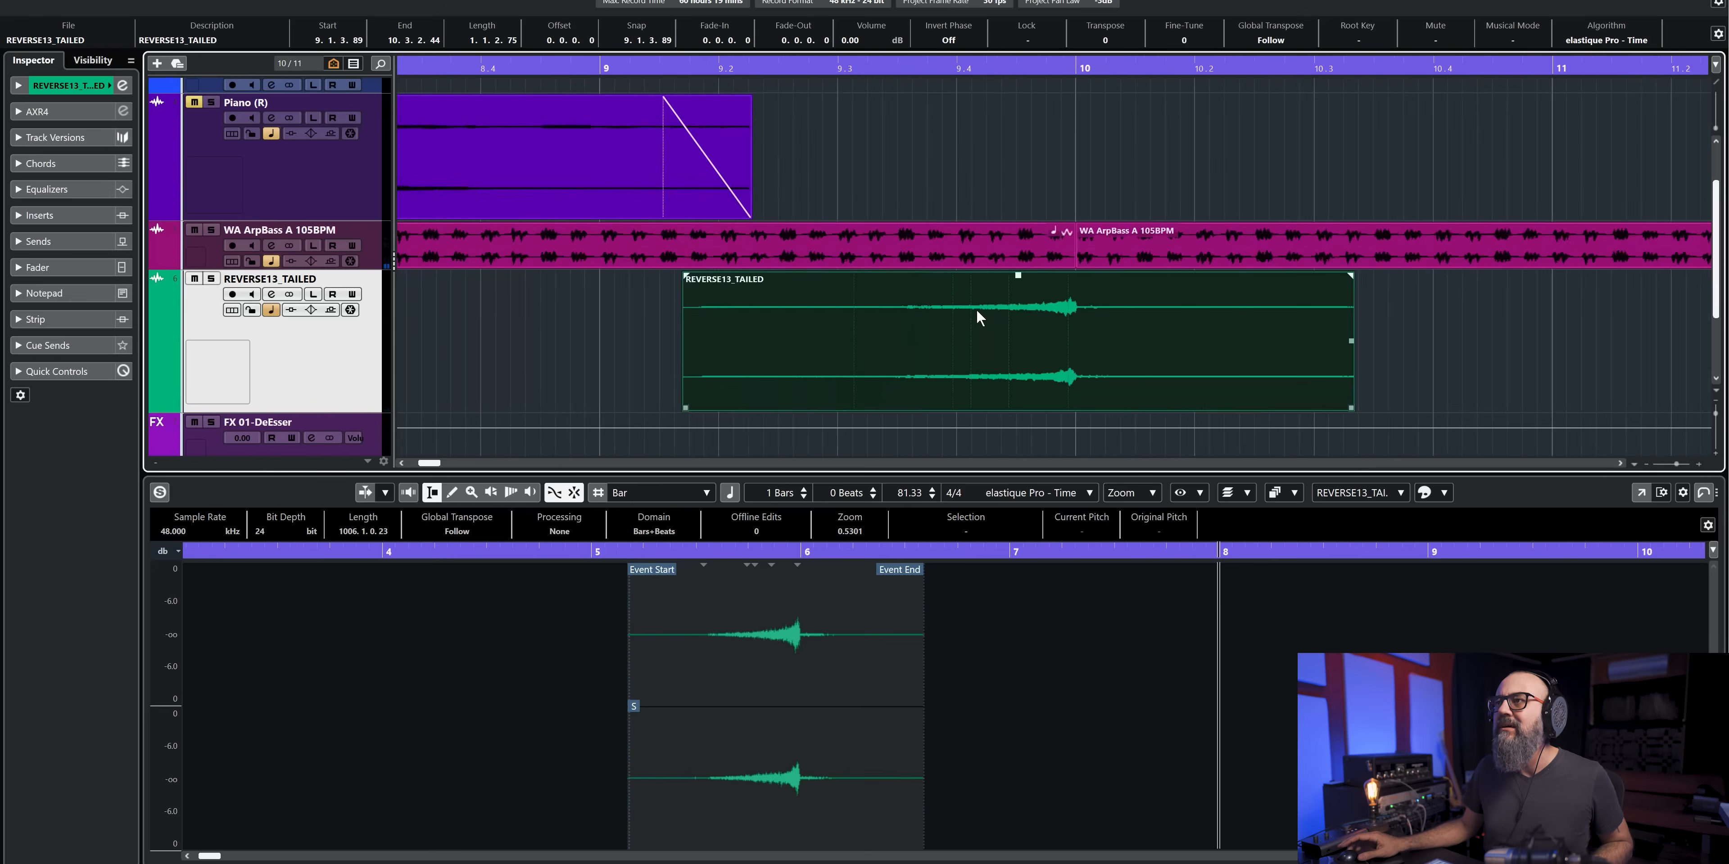
pyautogui.moveTo(1202, 334); pyautogui.dragTo(1208, 341)
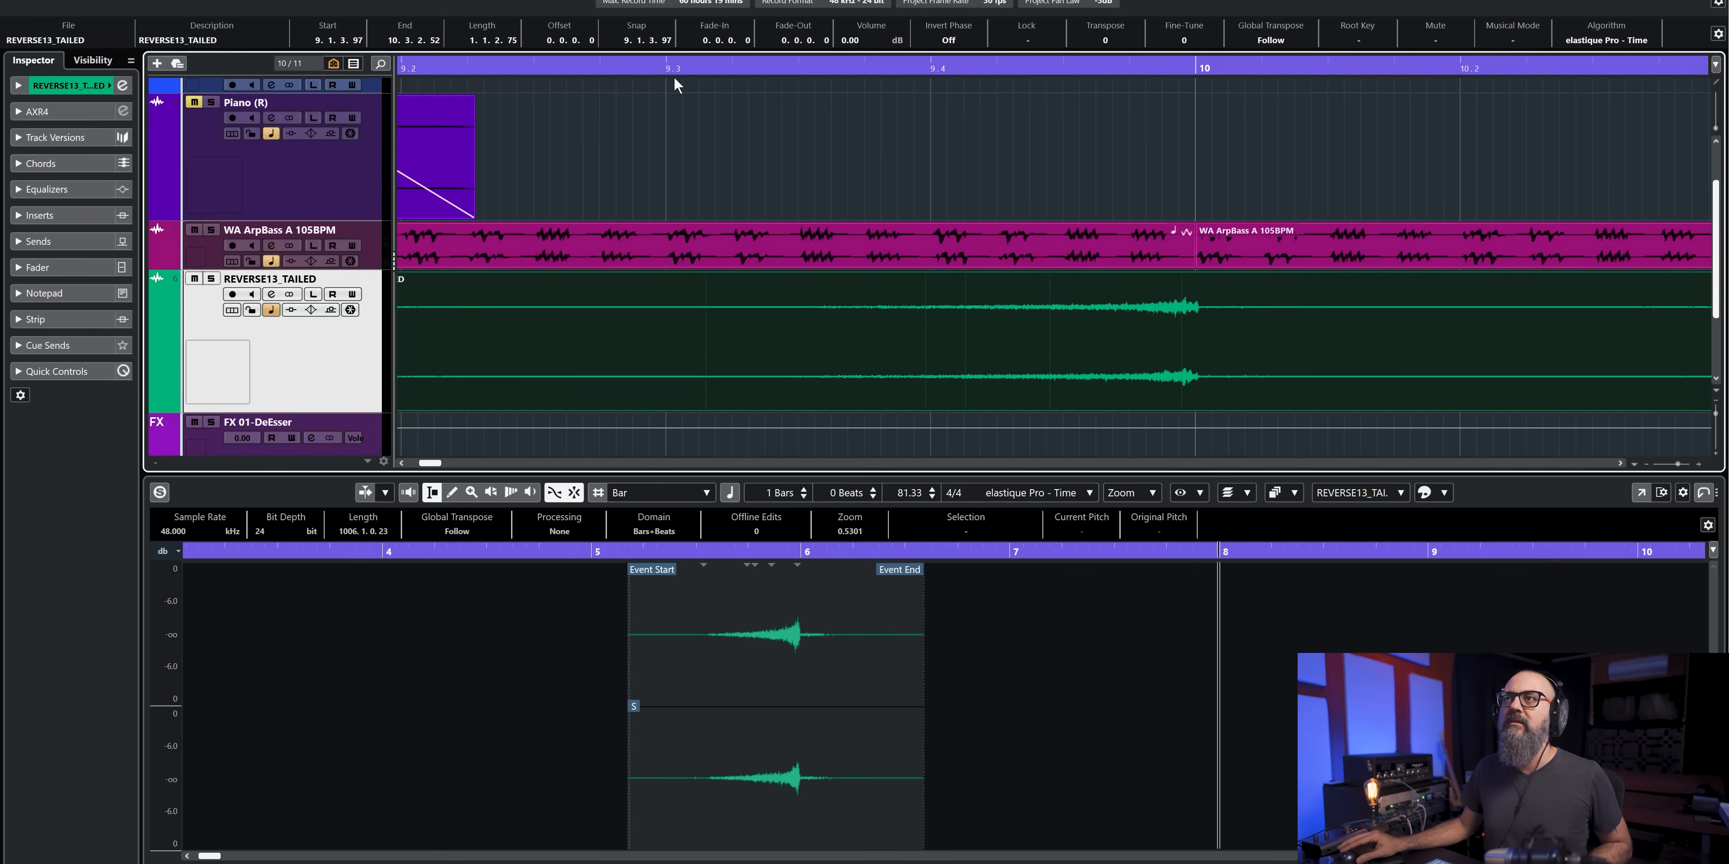
# - Play the hand-aligned REVERSE13_TAILED copy from 9.3 to check how its swell meets bar 10
pyautogui.click(664, 69)
pyautogui.press('space')
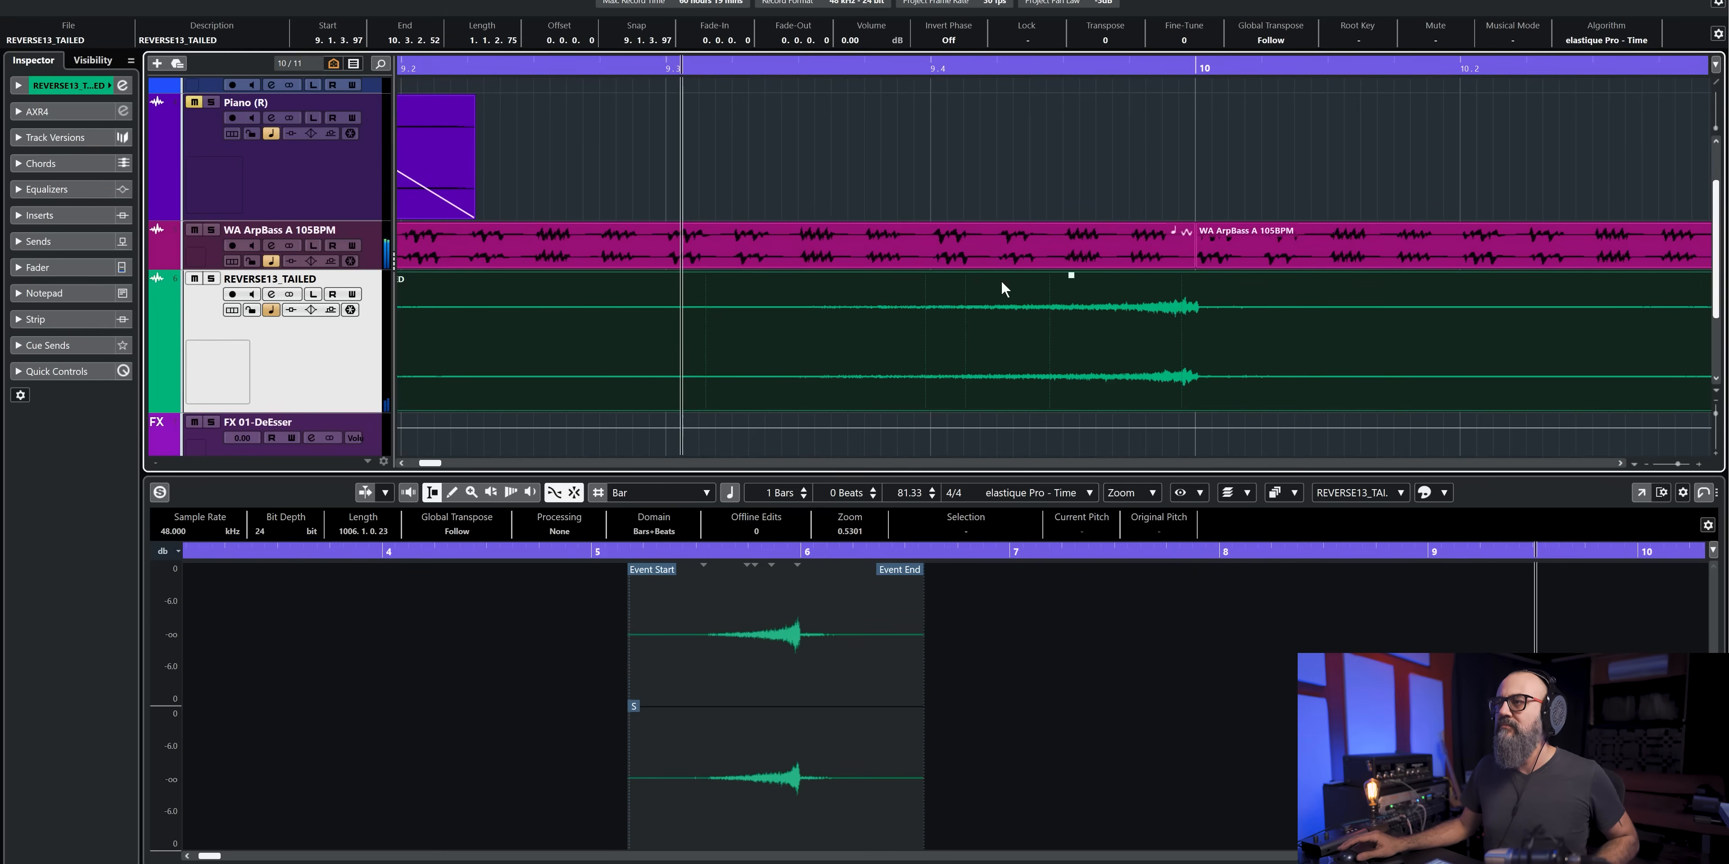
pyautogui.press('g')
pyautogui.press('g')
pyautogui.press('g')
pyautogui.press('g')
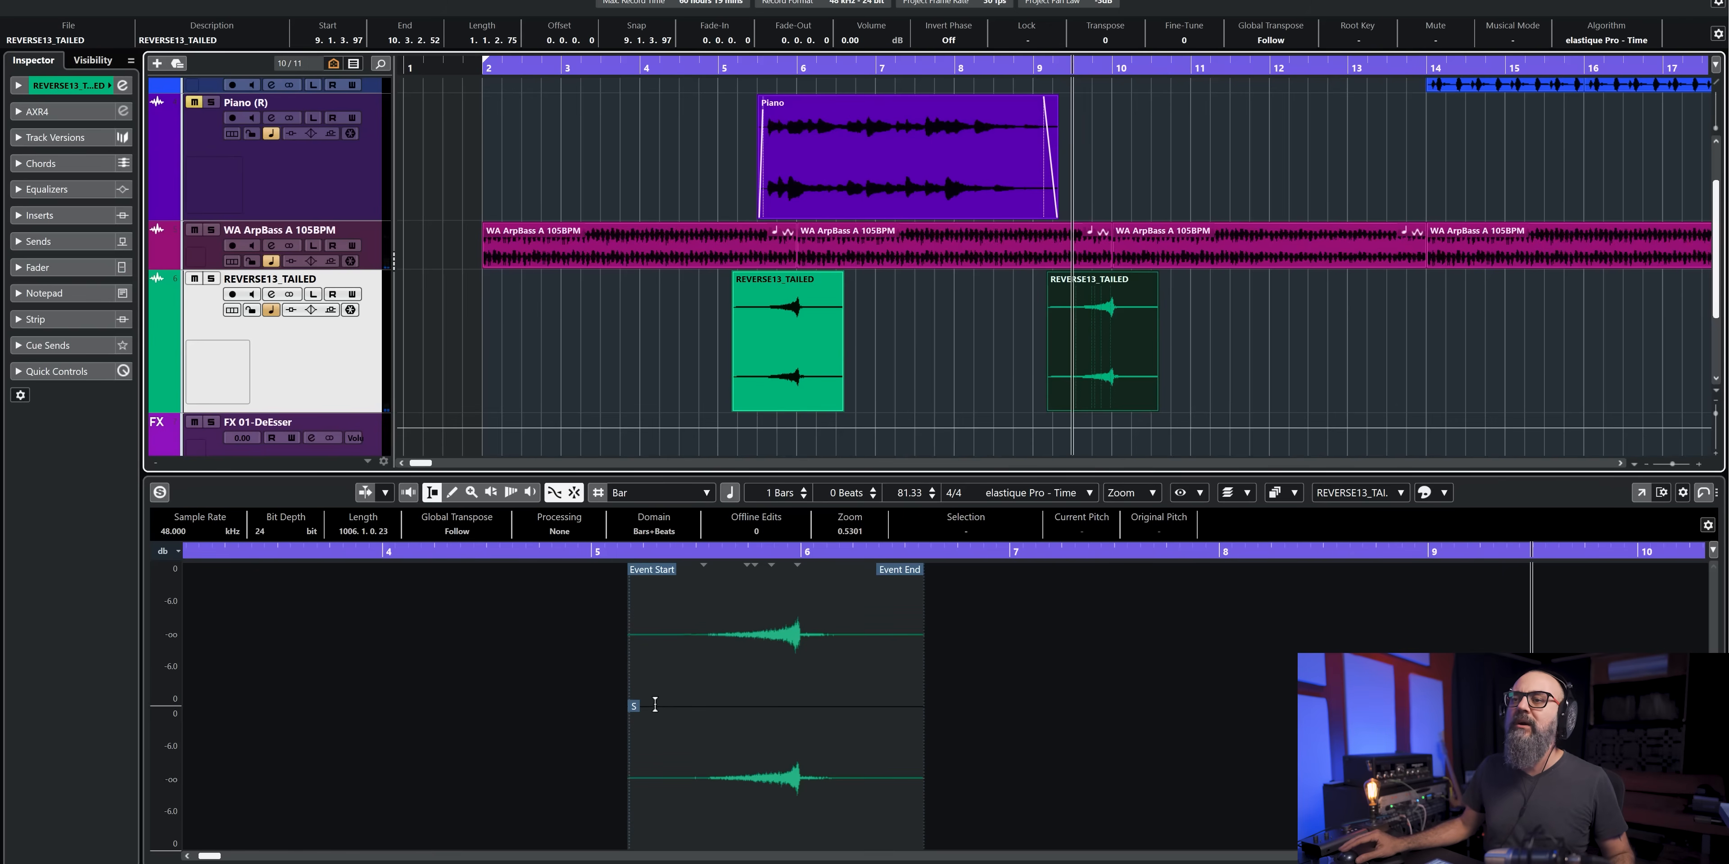
# - Select the original REVERSE13_TAILED event and set its snap point at the end of the swell by bar 6
pyautogui.click(770, 363)
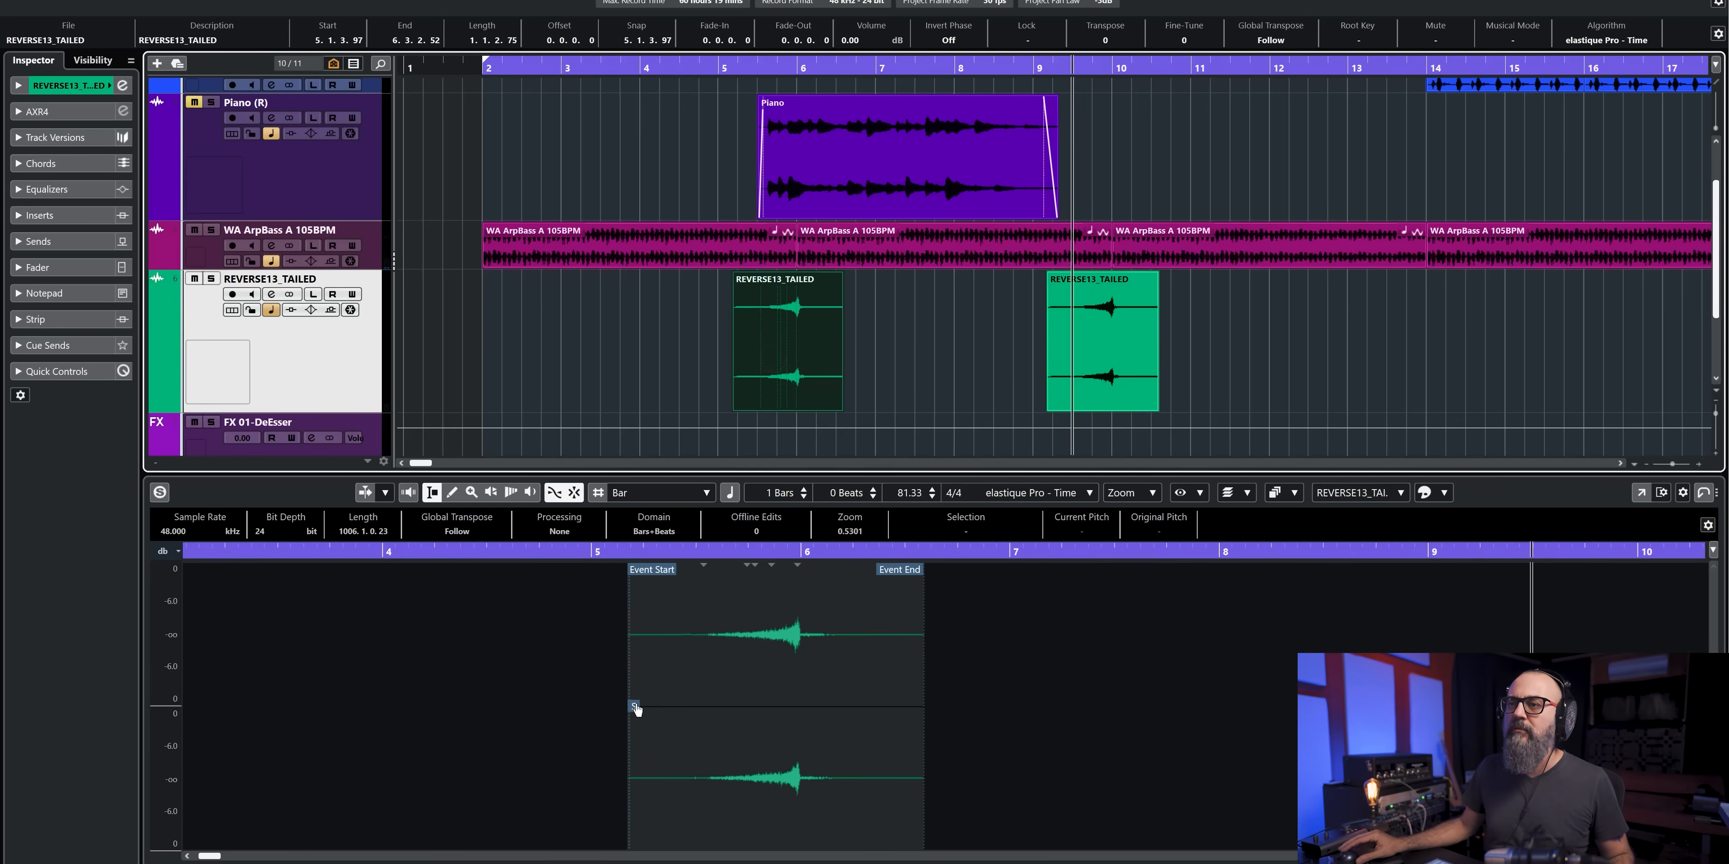
pyautogui.moveTo(636, 710); pyautogui.dragTo(677, 710)
pyautogui.scroll(5, 802, 720)
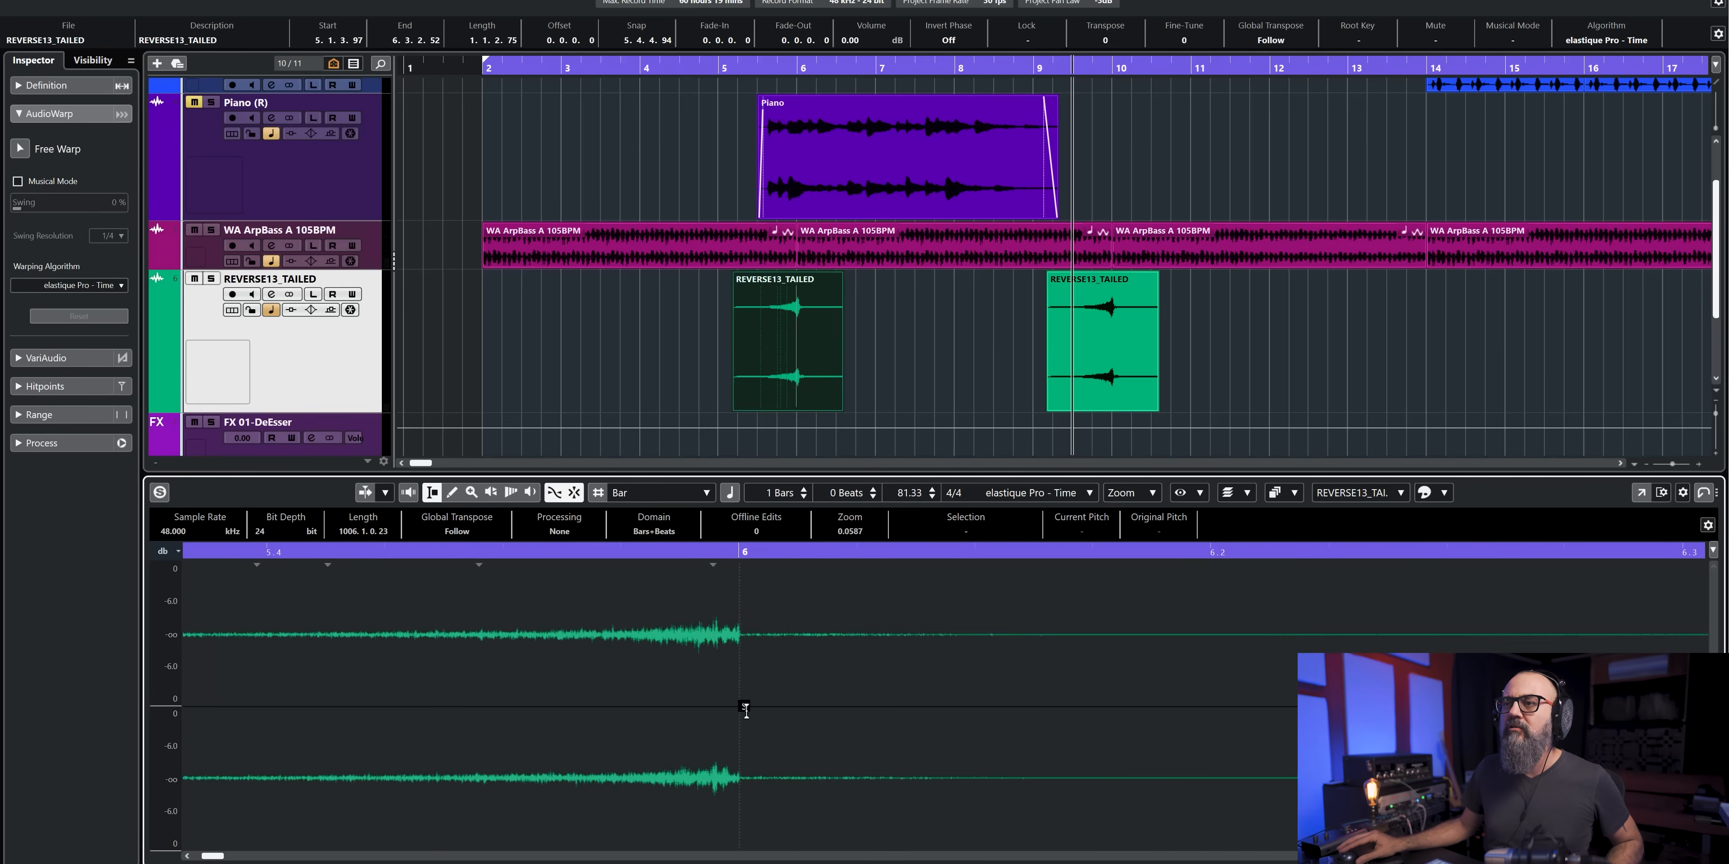
pyautogui.scroll(-5, 747, 717)
# - Delete the hand-aligned copy, and place new REVERSE13_TAILED copies with their snap points on bars 10, 14 and 18
pyautogui.click(1086, 343)
pyautogui.press('Delete')
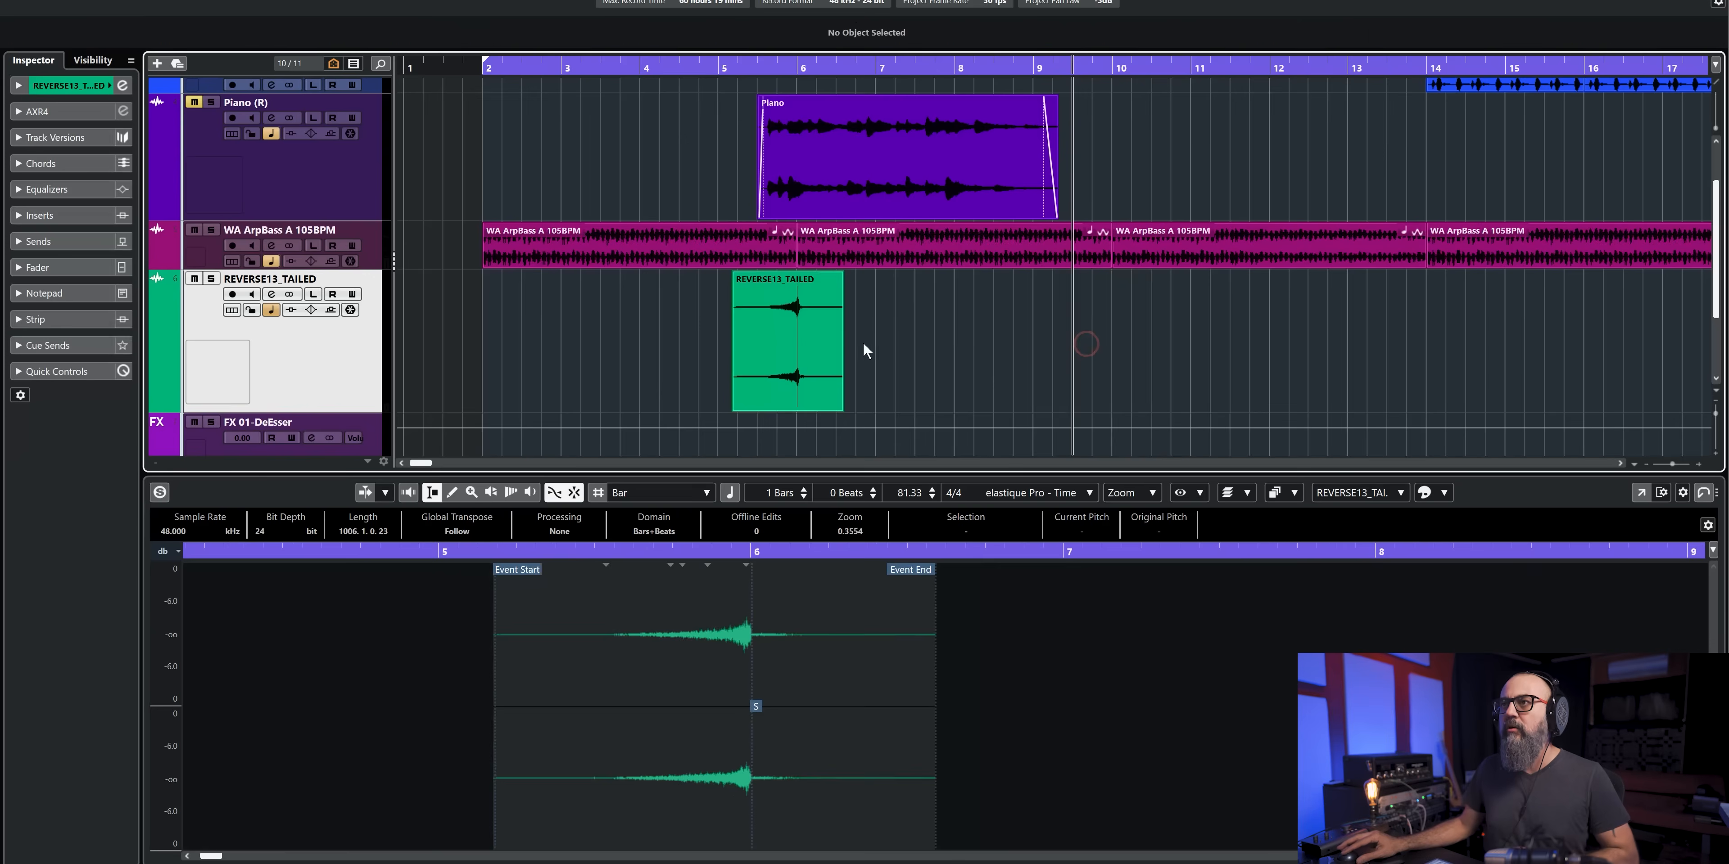
pyautogui.moveTo(814, 352); pyautogui.dragTo(1109, 356)
pyautogui.moveTo(1272, 340); pyautogui.dragTo(1570, 336)
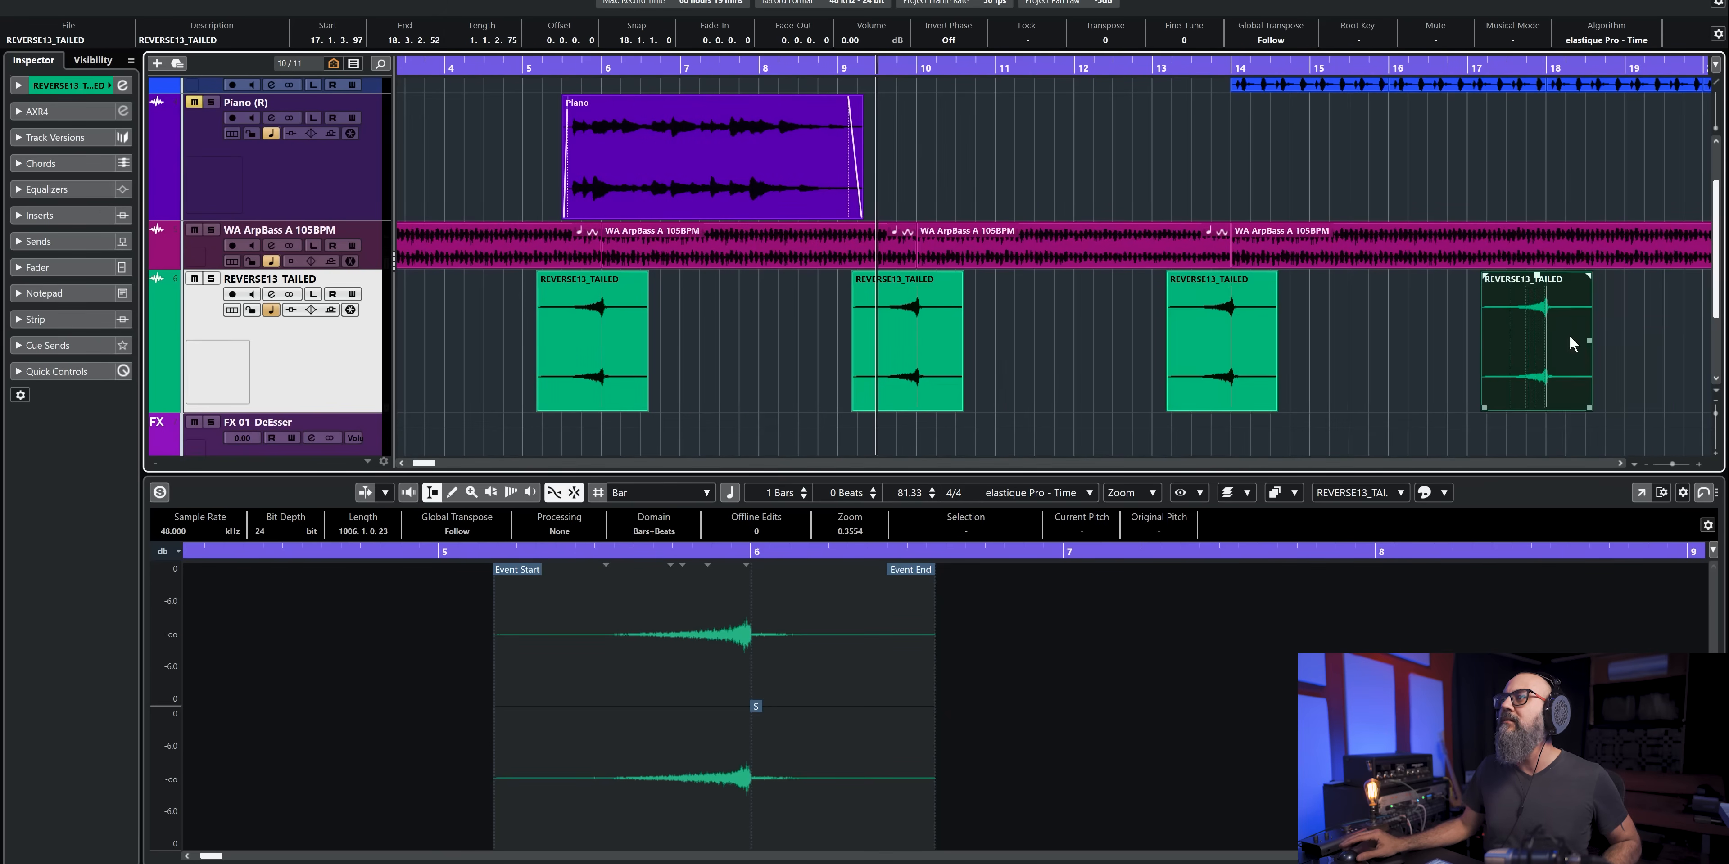
pyautogui.press('g')
pyautogui.press('g')
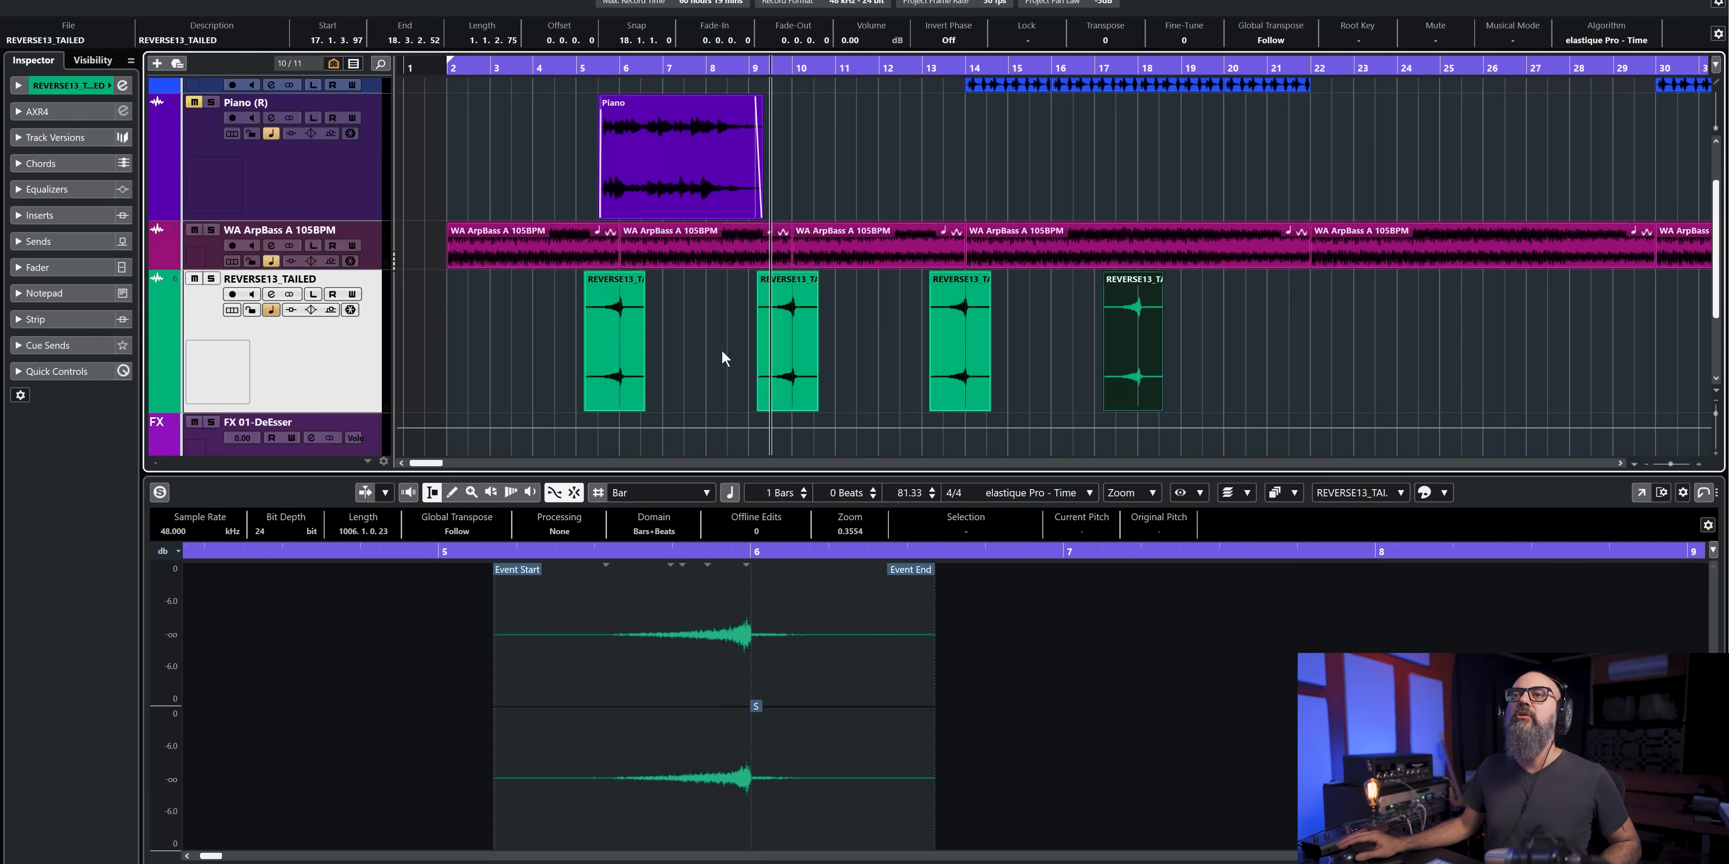
# - Select and unmute the Piano (R) track, and play the arrangement from about bar 3
pyautogui.click(357, 184)
pyautogui.moveTo(537, 70); pyautogui.dragTo(518, 74)
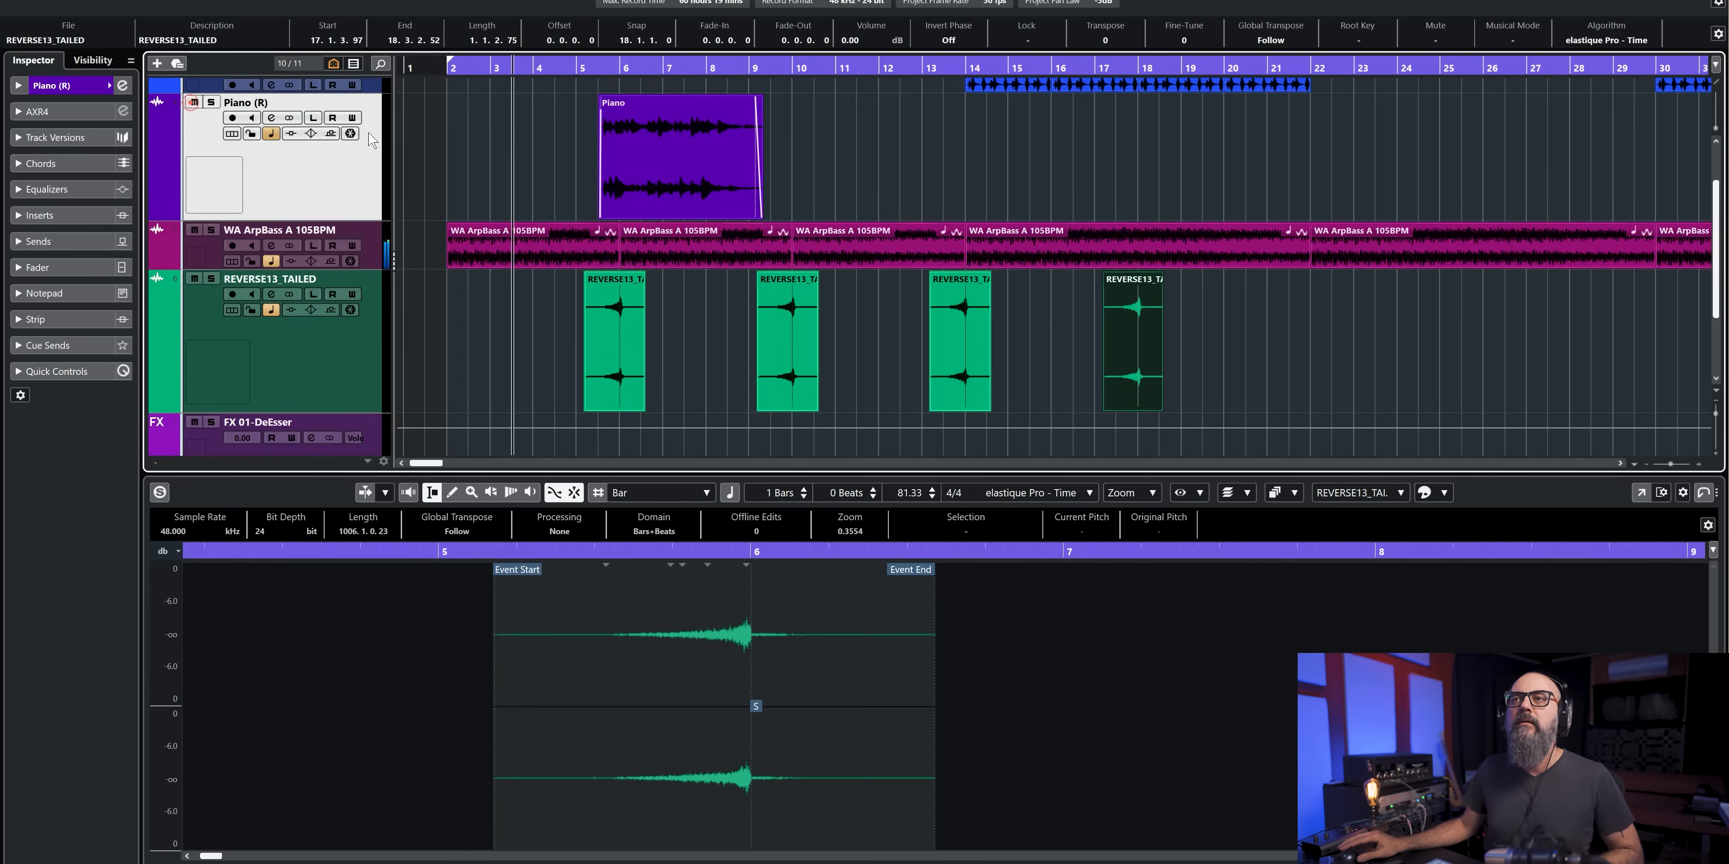
pyautogui.press('h')
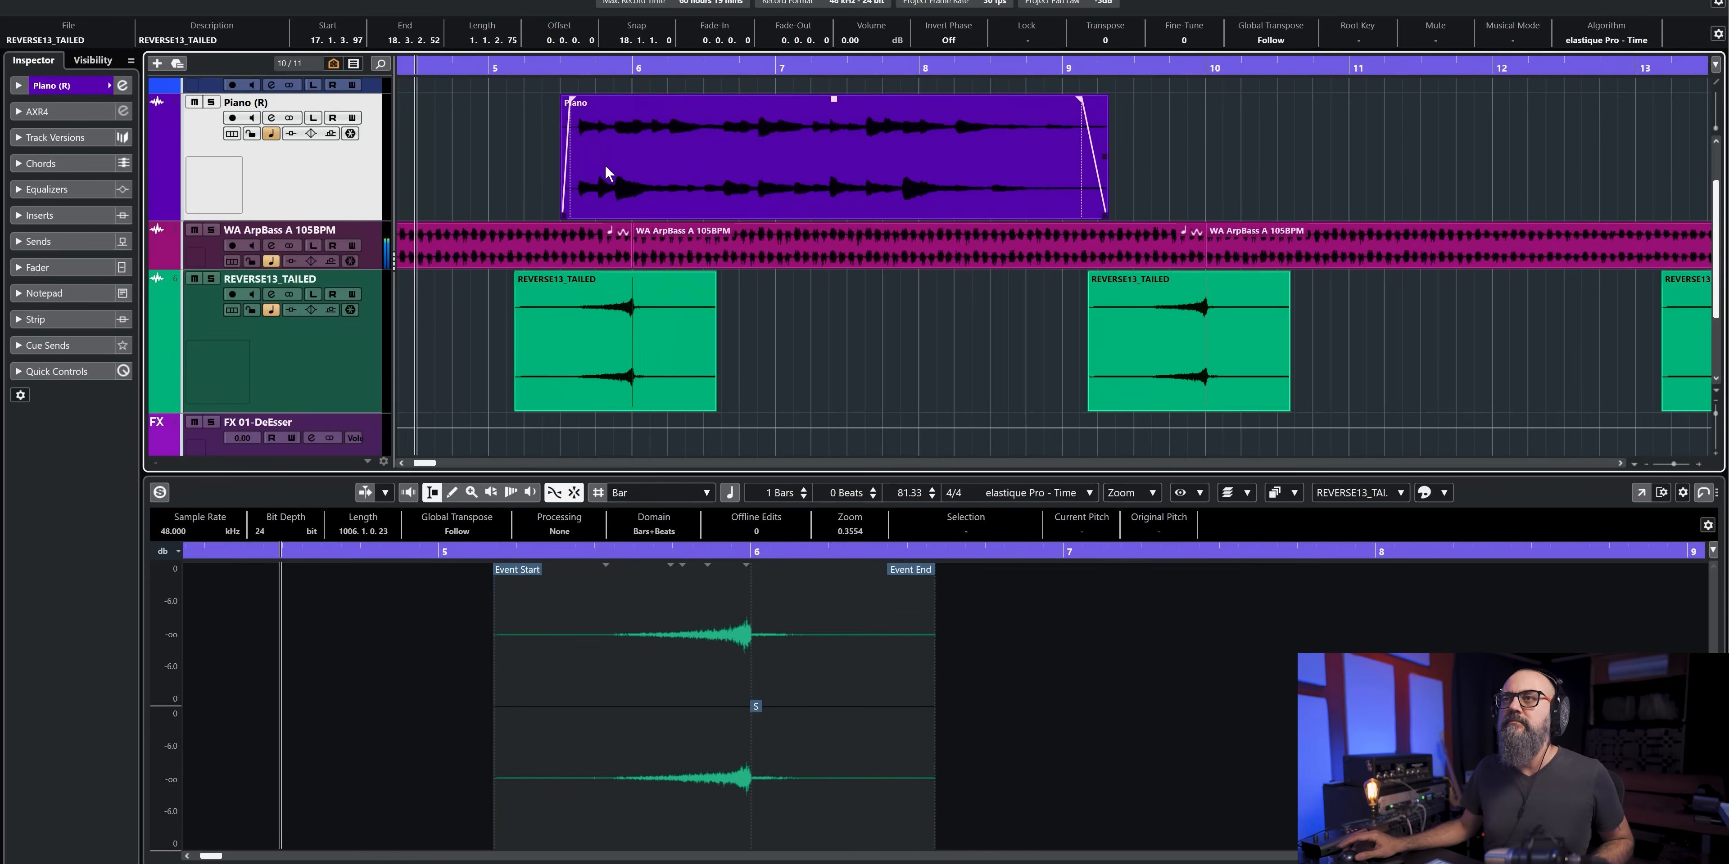
pyautogui.press('h')
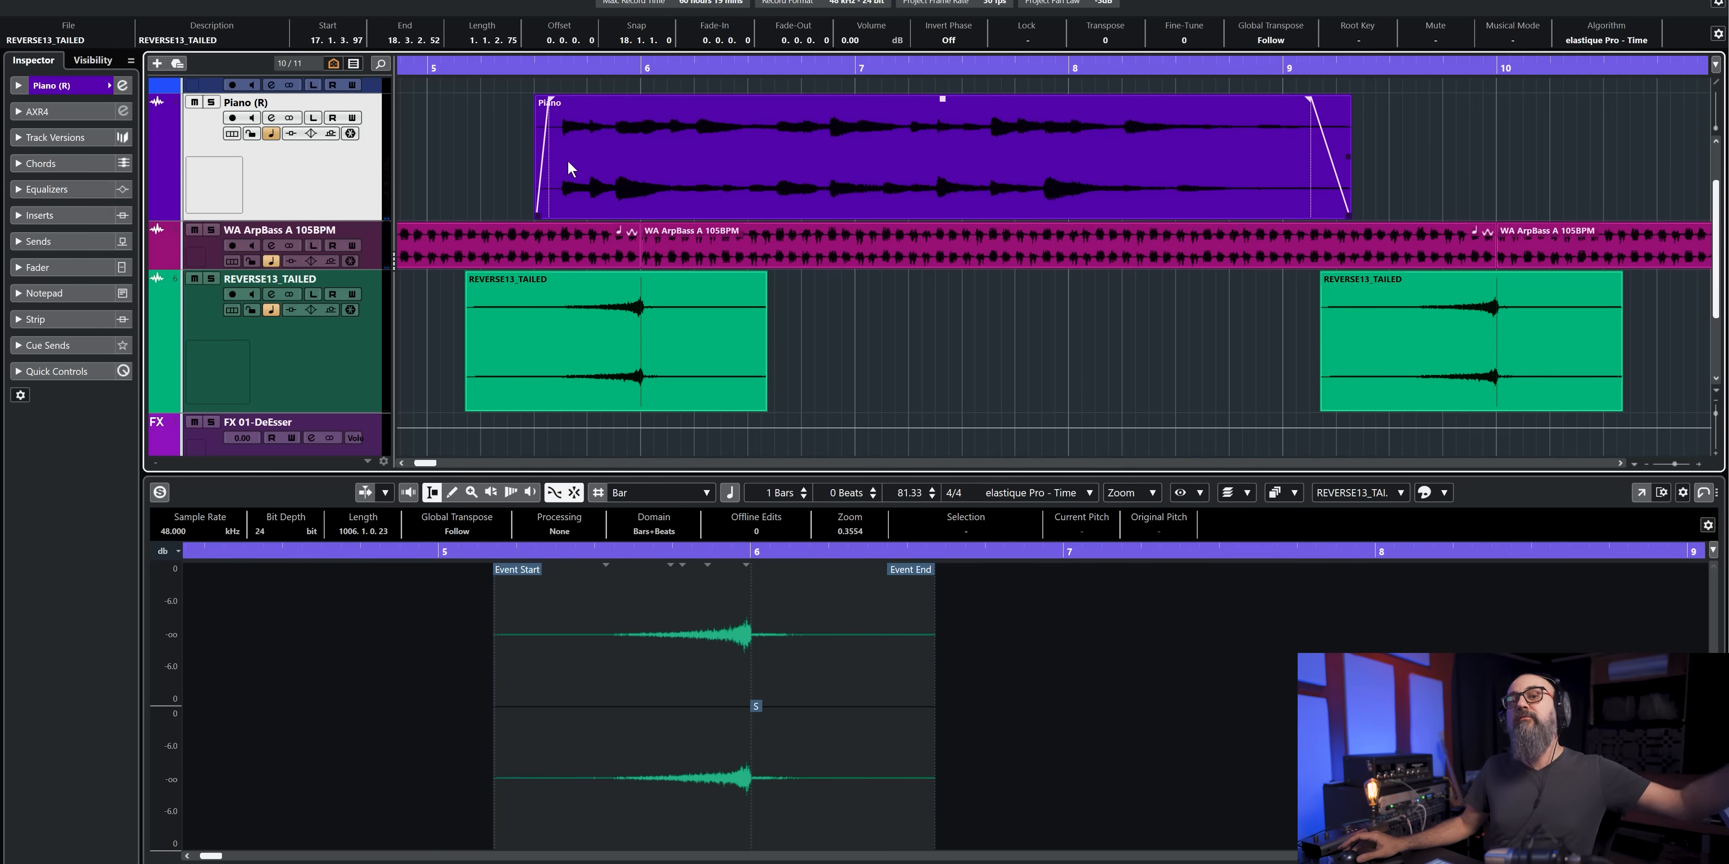
# - Set the Piano event's snap point at 5.4.4.113 in the Sample Editor, and check it while playing from shortly after bar 5
pyautogui.click(594, 144)
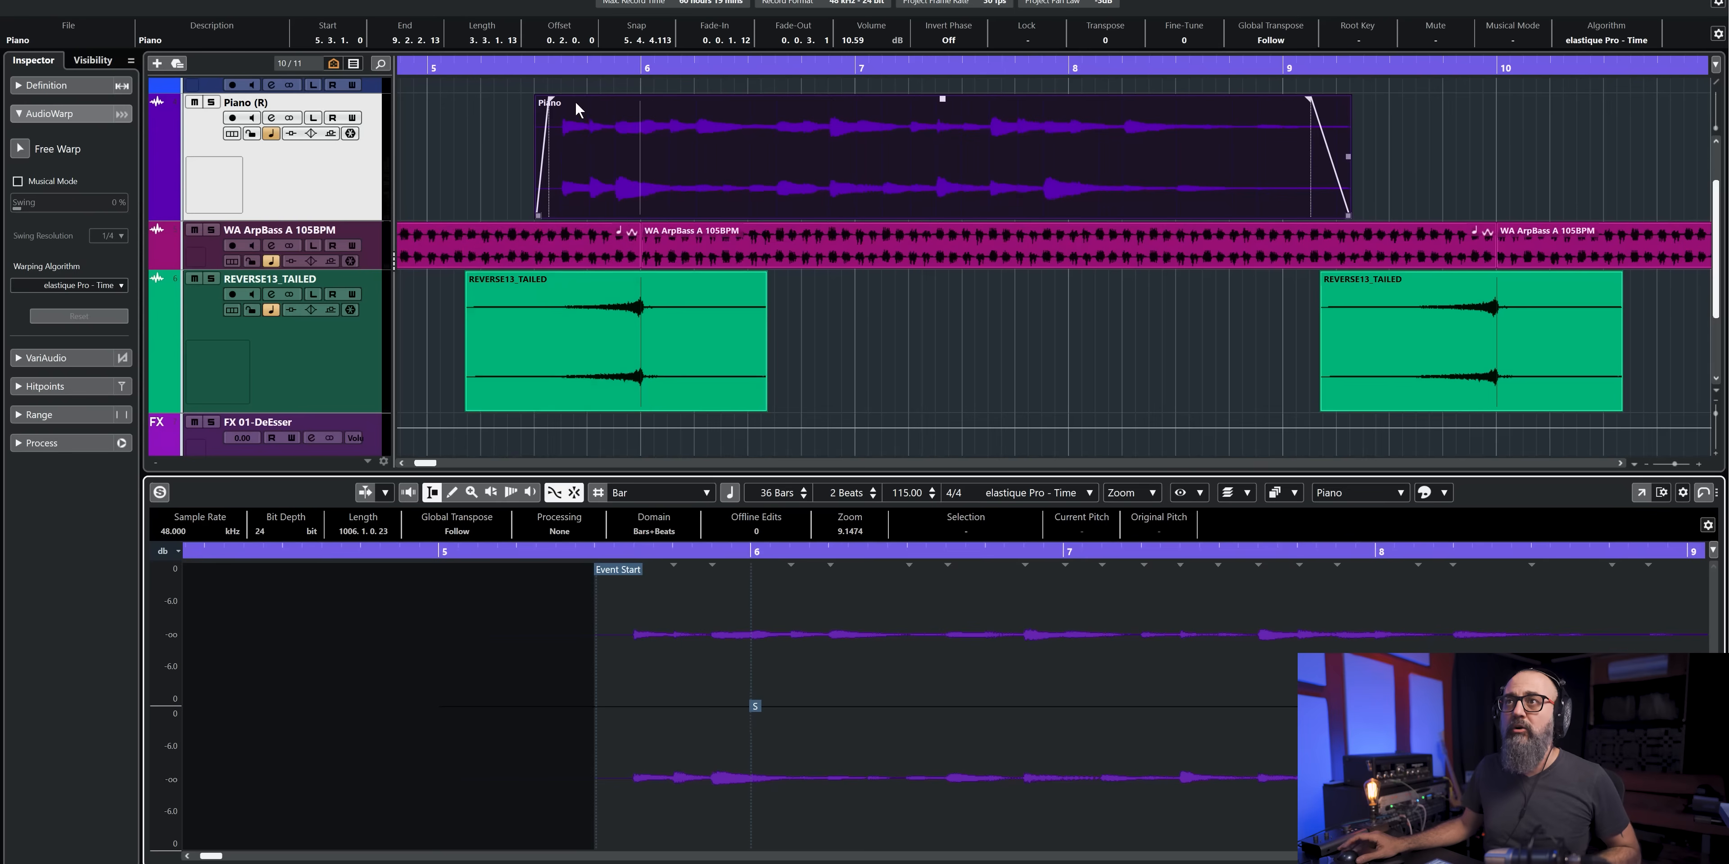
pyautogui.click(512, 64)
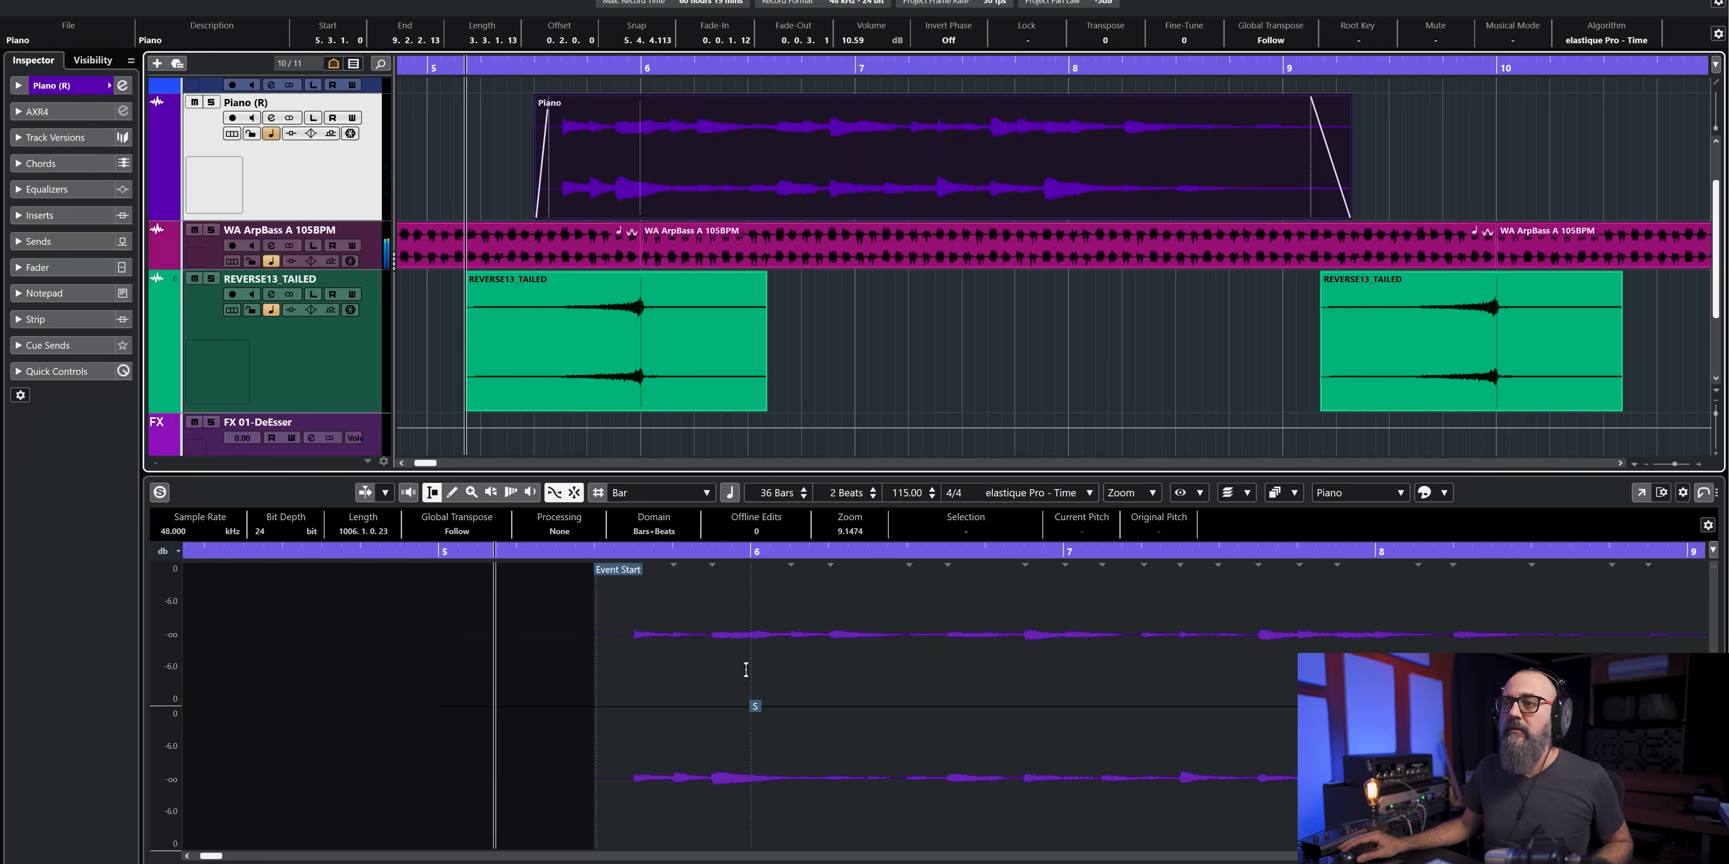
pyautogui.scroll(2, 752, 704)
pyautogui.scroll(3, 756, 730)
pyautogui.press('space')
pyautogui.click(735, 713)
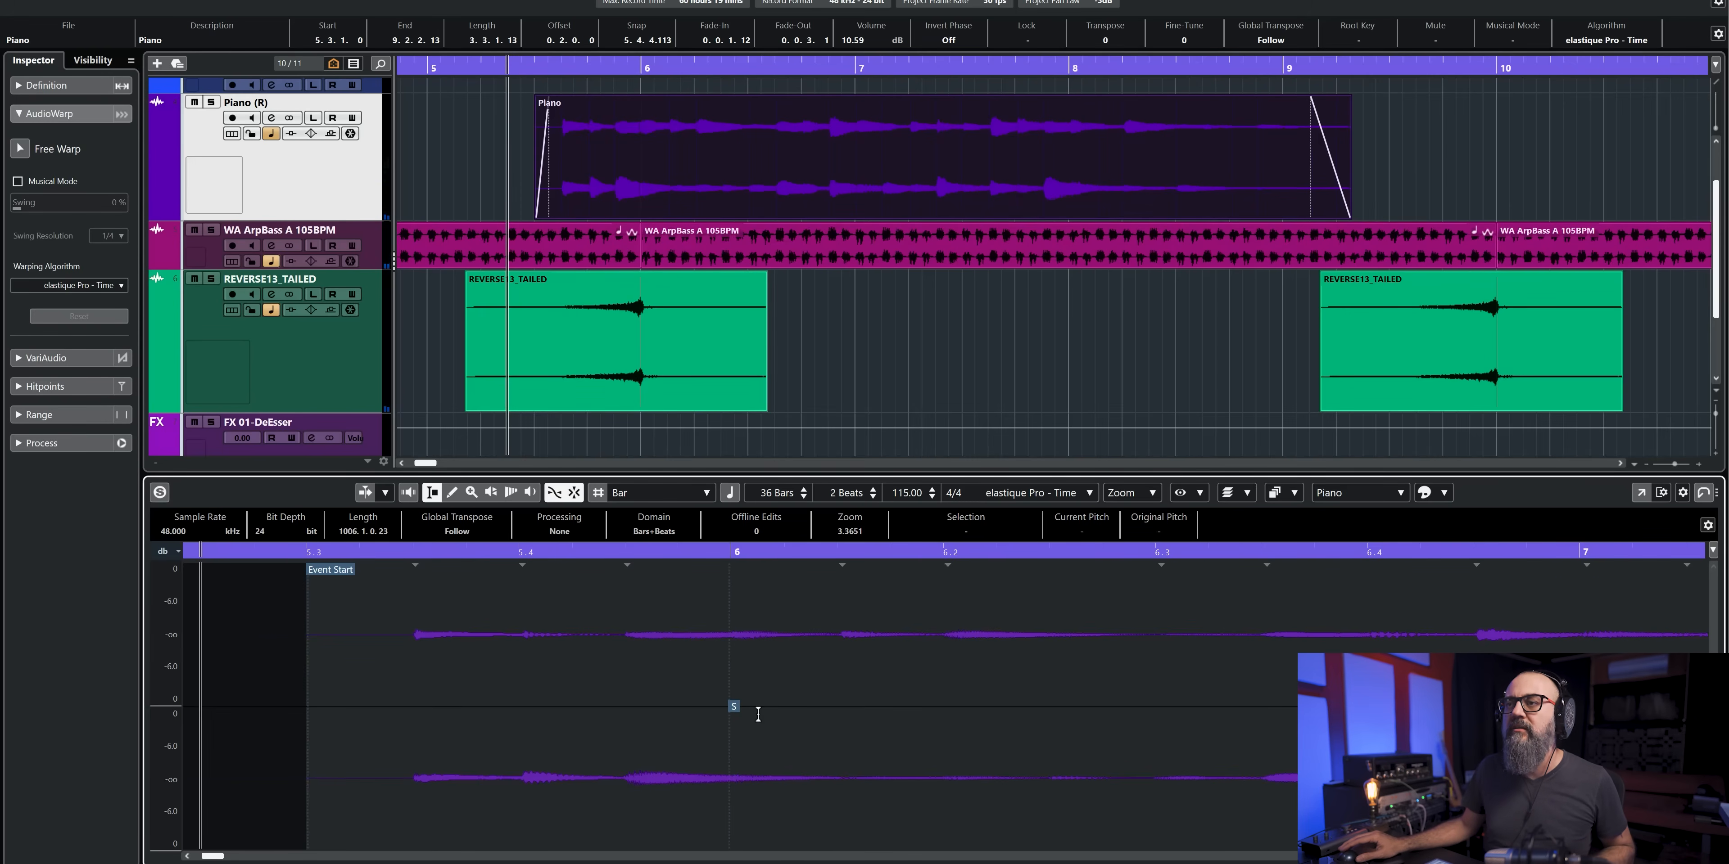
pyautogui.scroll(-8, 758, 714)
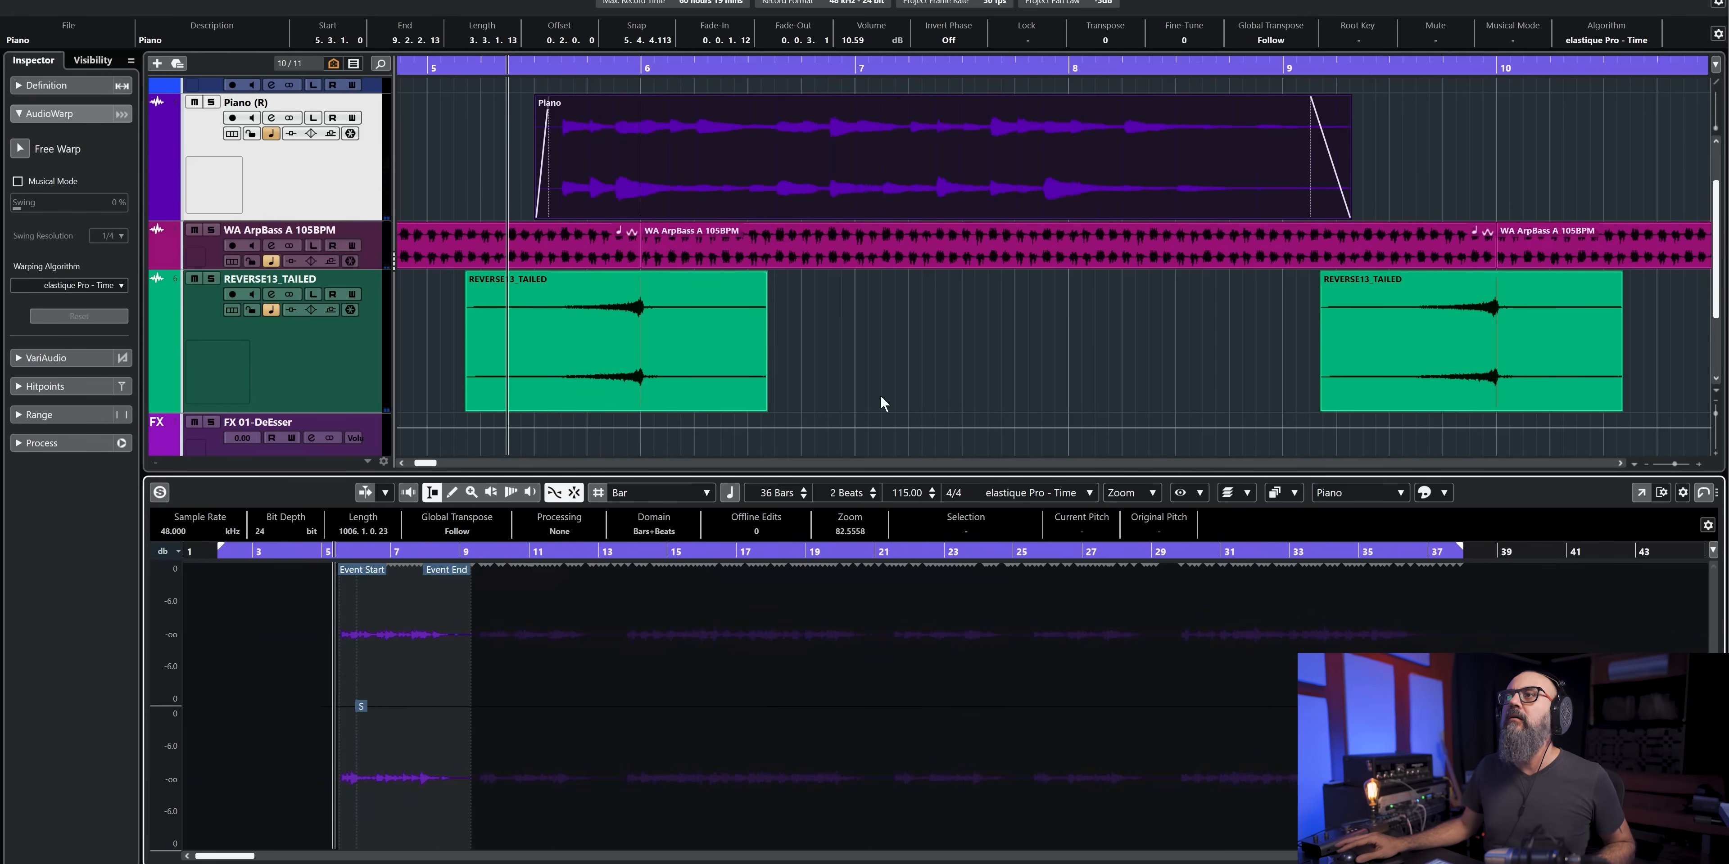
# - During playback from bar 5, place three copies of the Piano event with their snap points on bars 10, 14 and 18
pyautogui.press('g')
pyautogui.press('g')
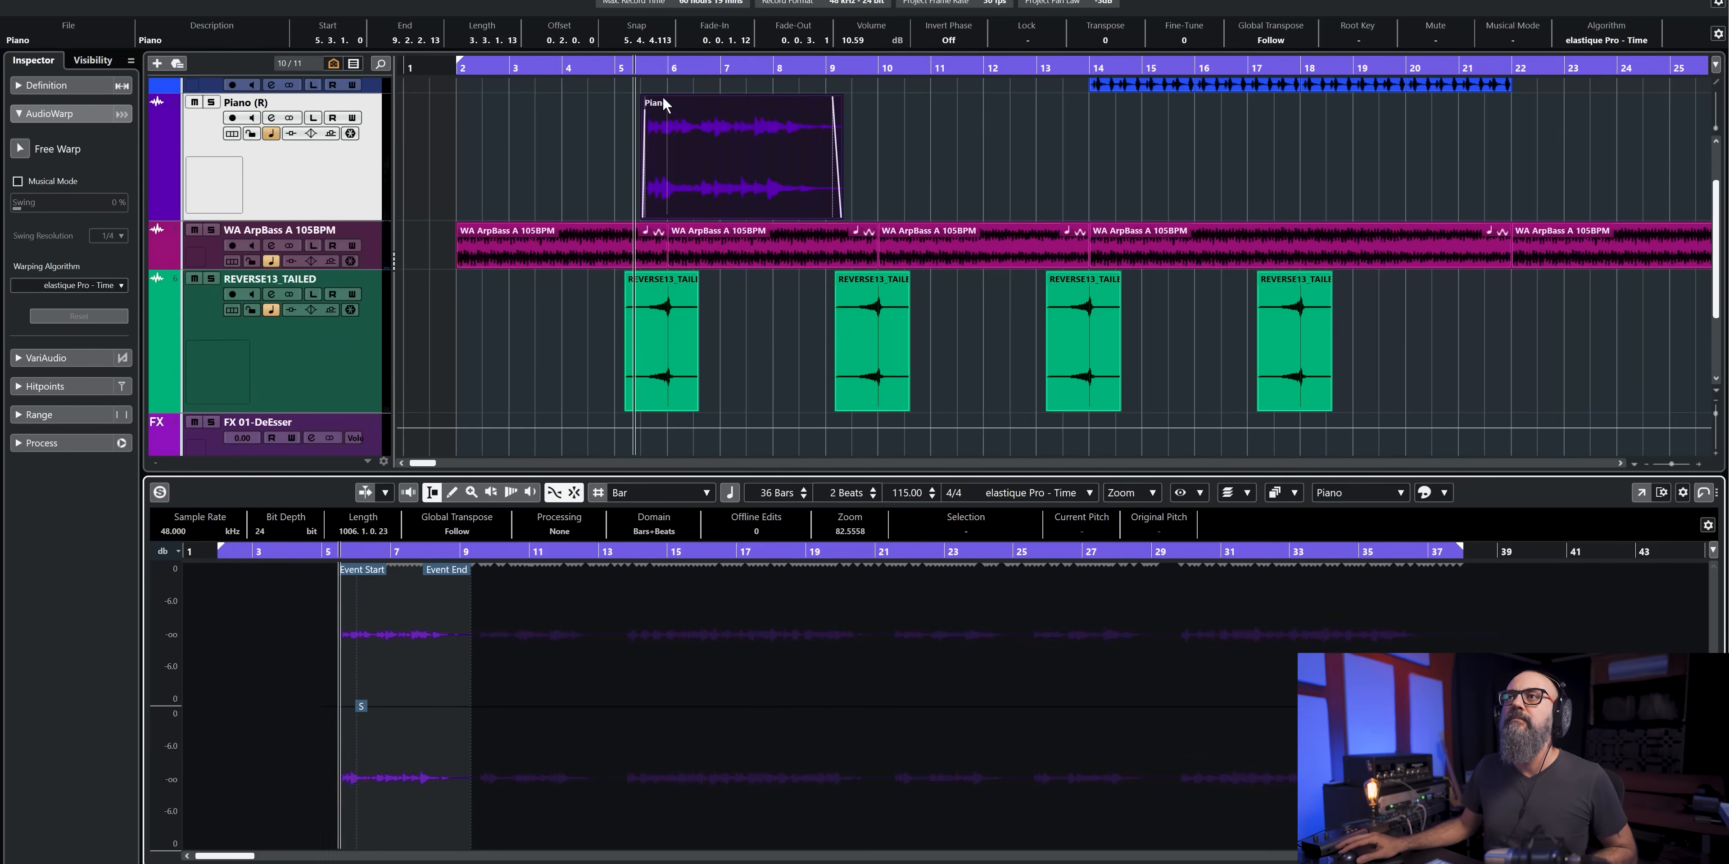
pyautogui.click(624, 70)
pyautogui.press('space')
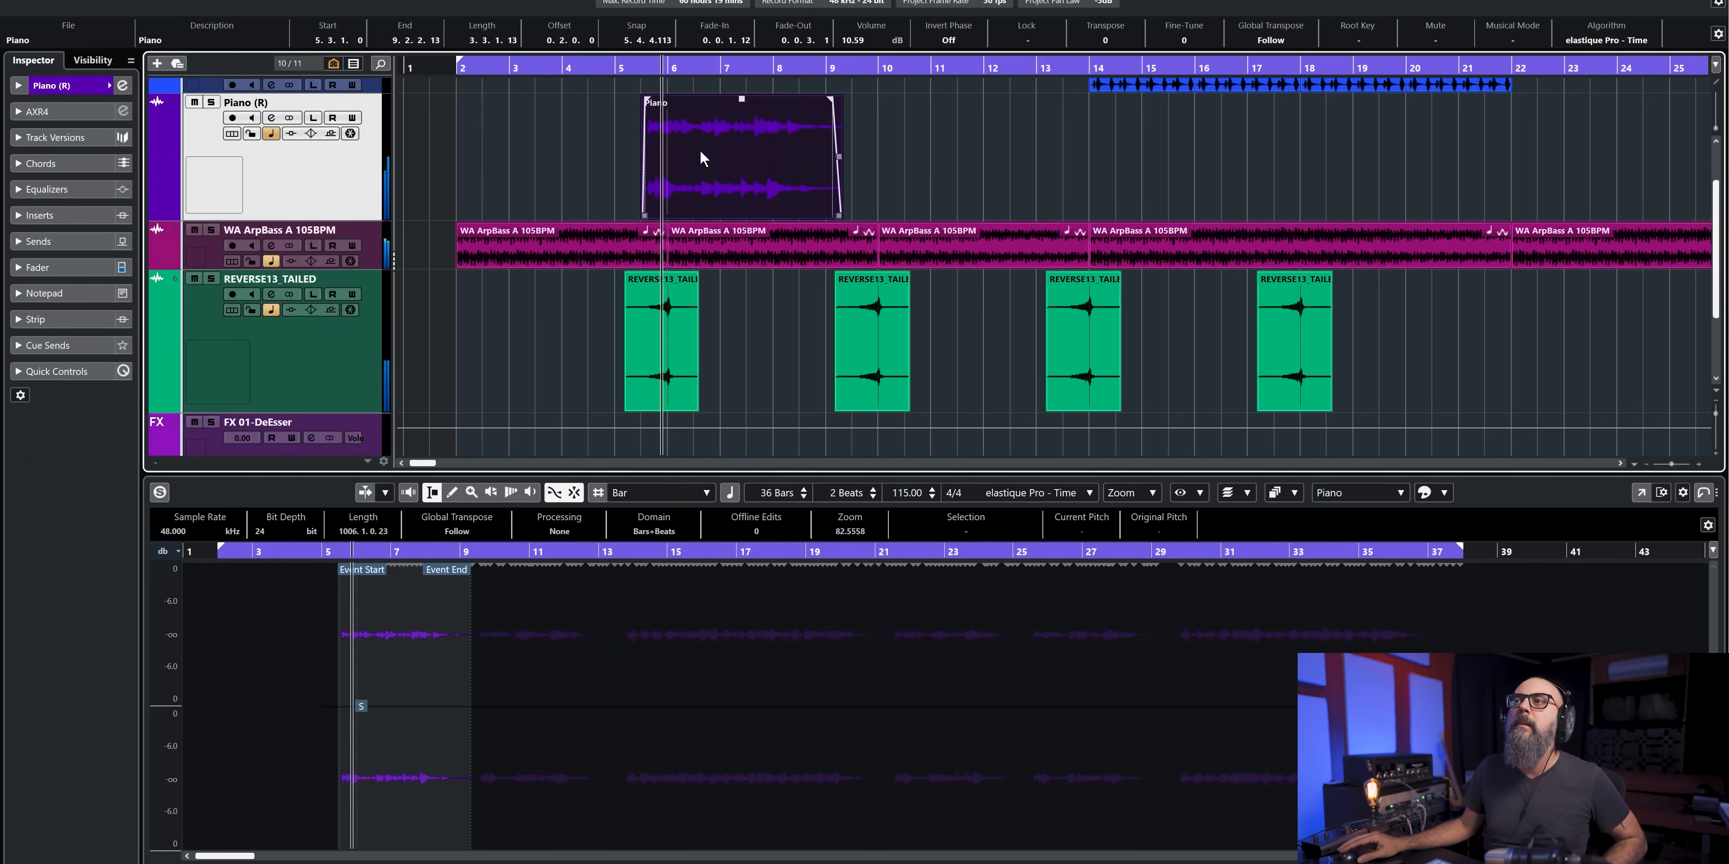
pyautogui.moveTo(724, 156); pyautogui.dragTo(958, 160)
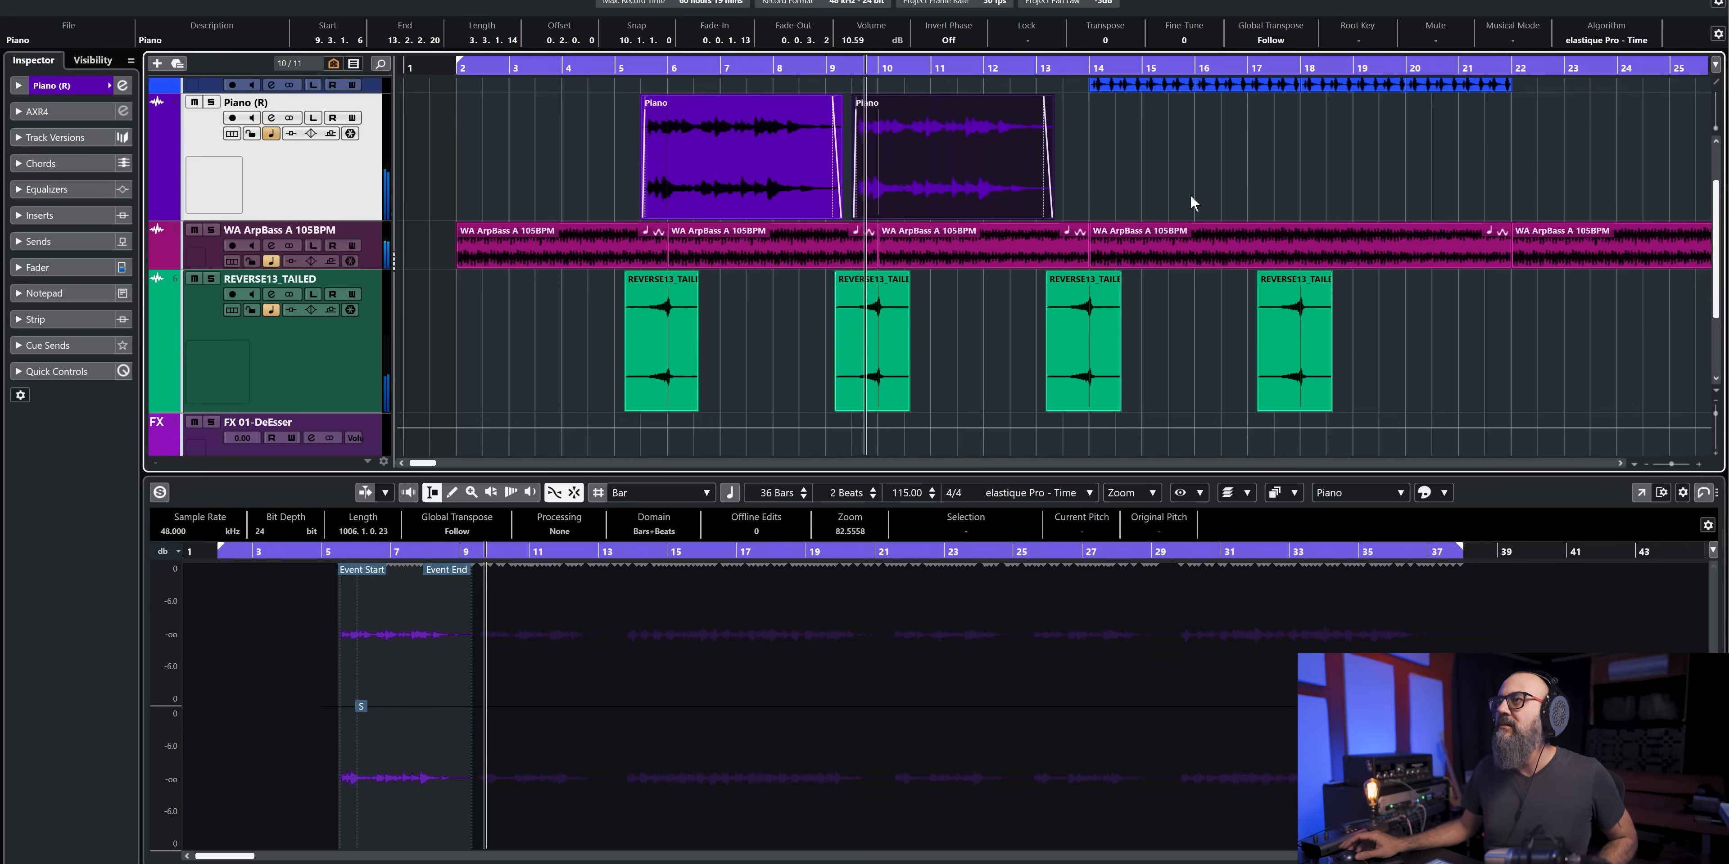
pyautogui.moveTo(926, 155); pyautogui.dragTo(1139, 158)
pyautogui.hscroll(3, 1139, 157)
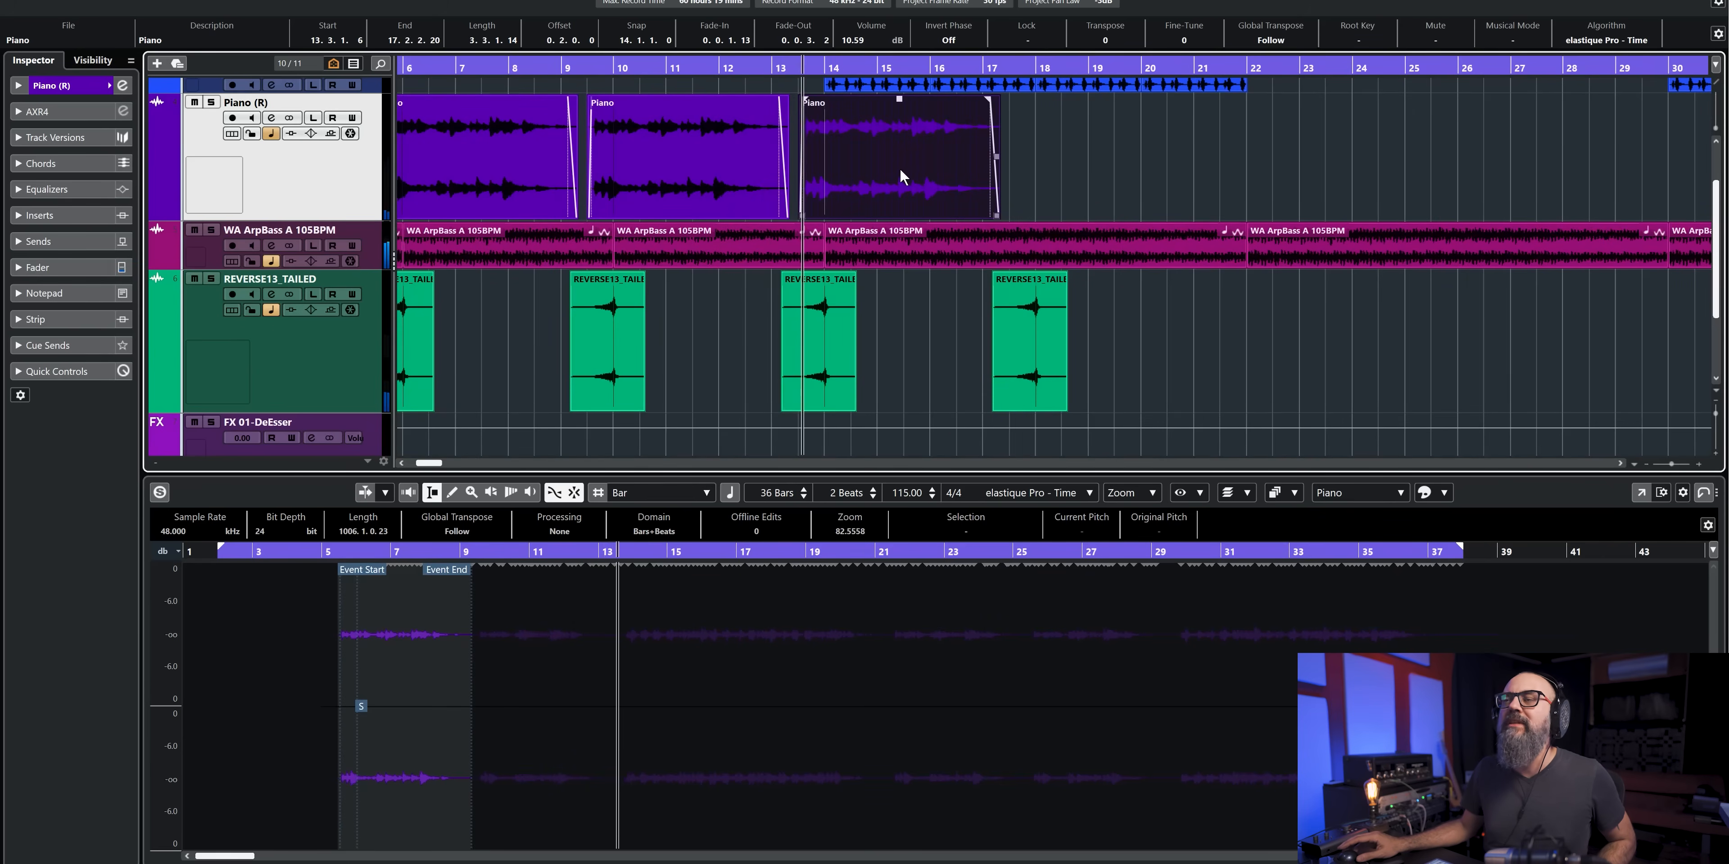
pyautogui.press('3')
pyautogui.moveTo(884, 159); pyautogui.dragTo(1094, 165)
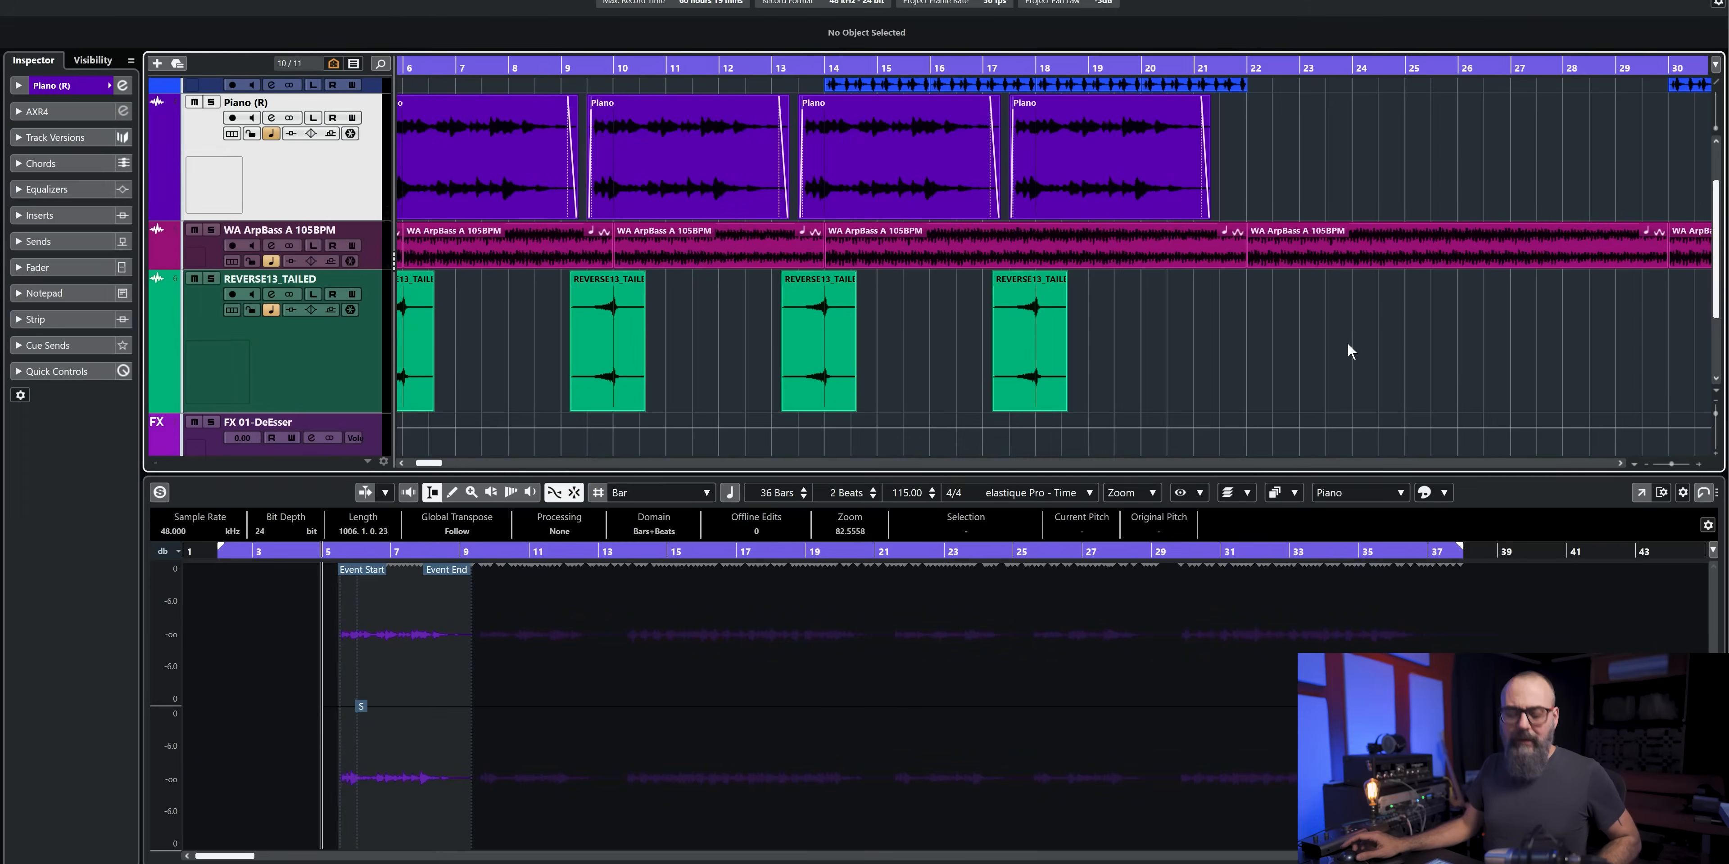
# - Place the project cursor on bar 25, and play briefly from there before stopping
pyautogui.scroll(4, 1348, 343)
pyautogui.click(1212, 66)
pyautogui.hscroll(3, 1251, 137)
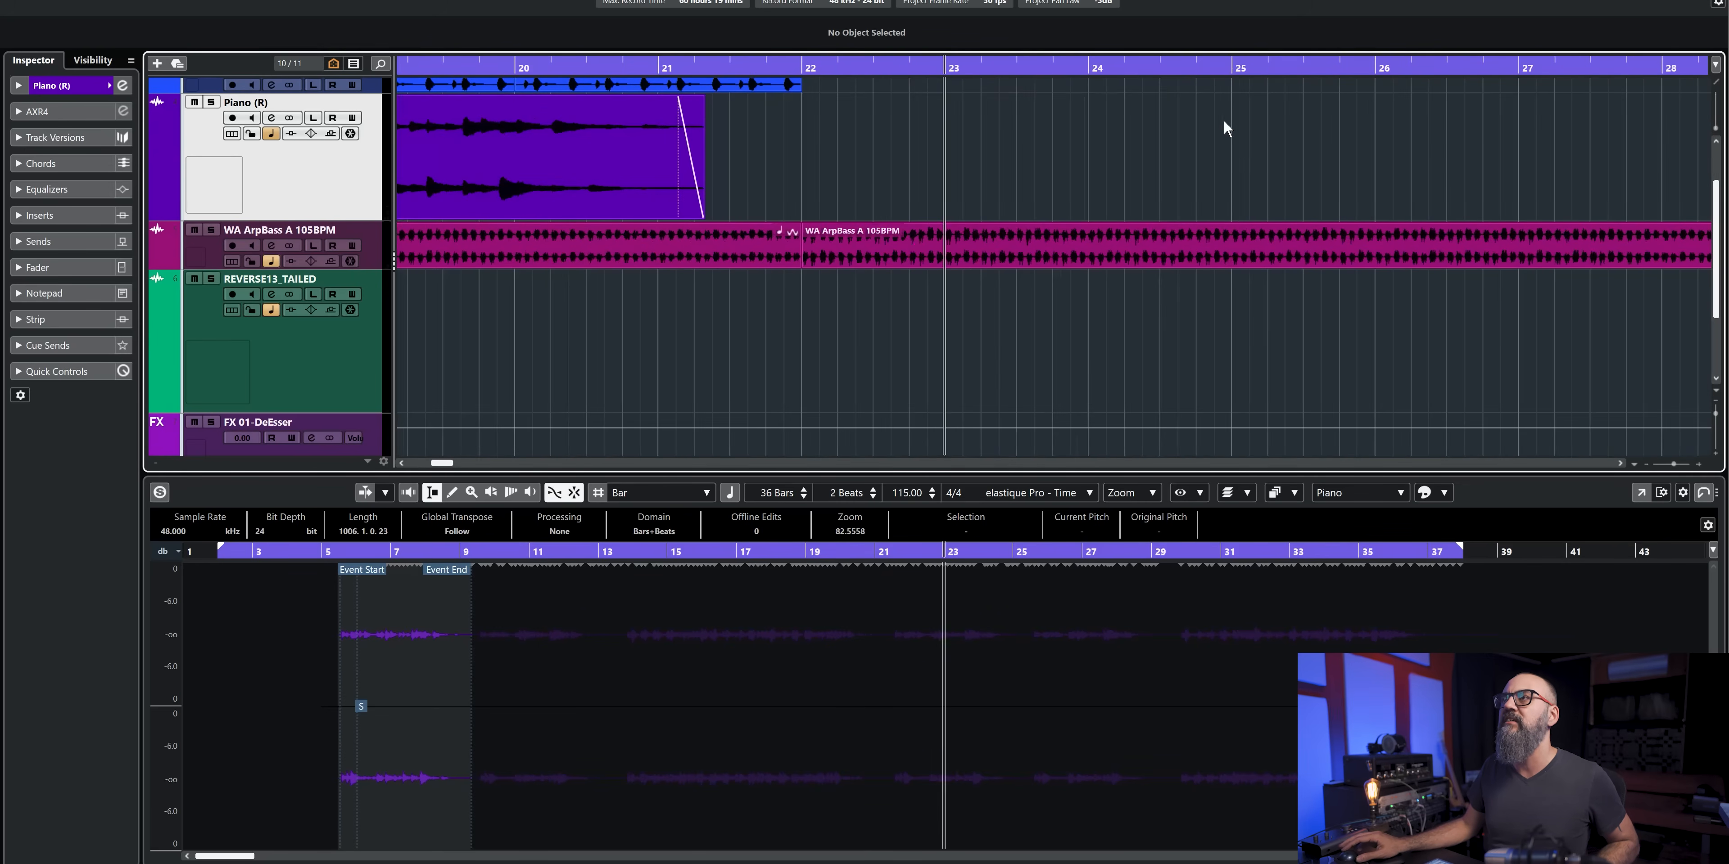
pyautogui.click(1094, 67)
pyautogui.click(1235, 67)
pyautogui.hscroll(2, 1275, 121)
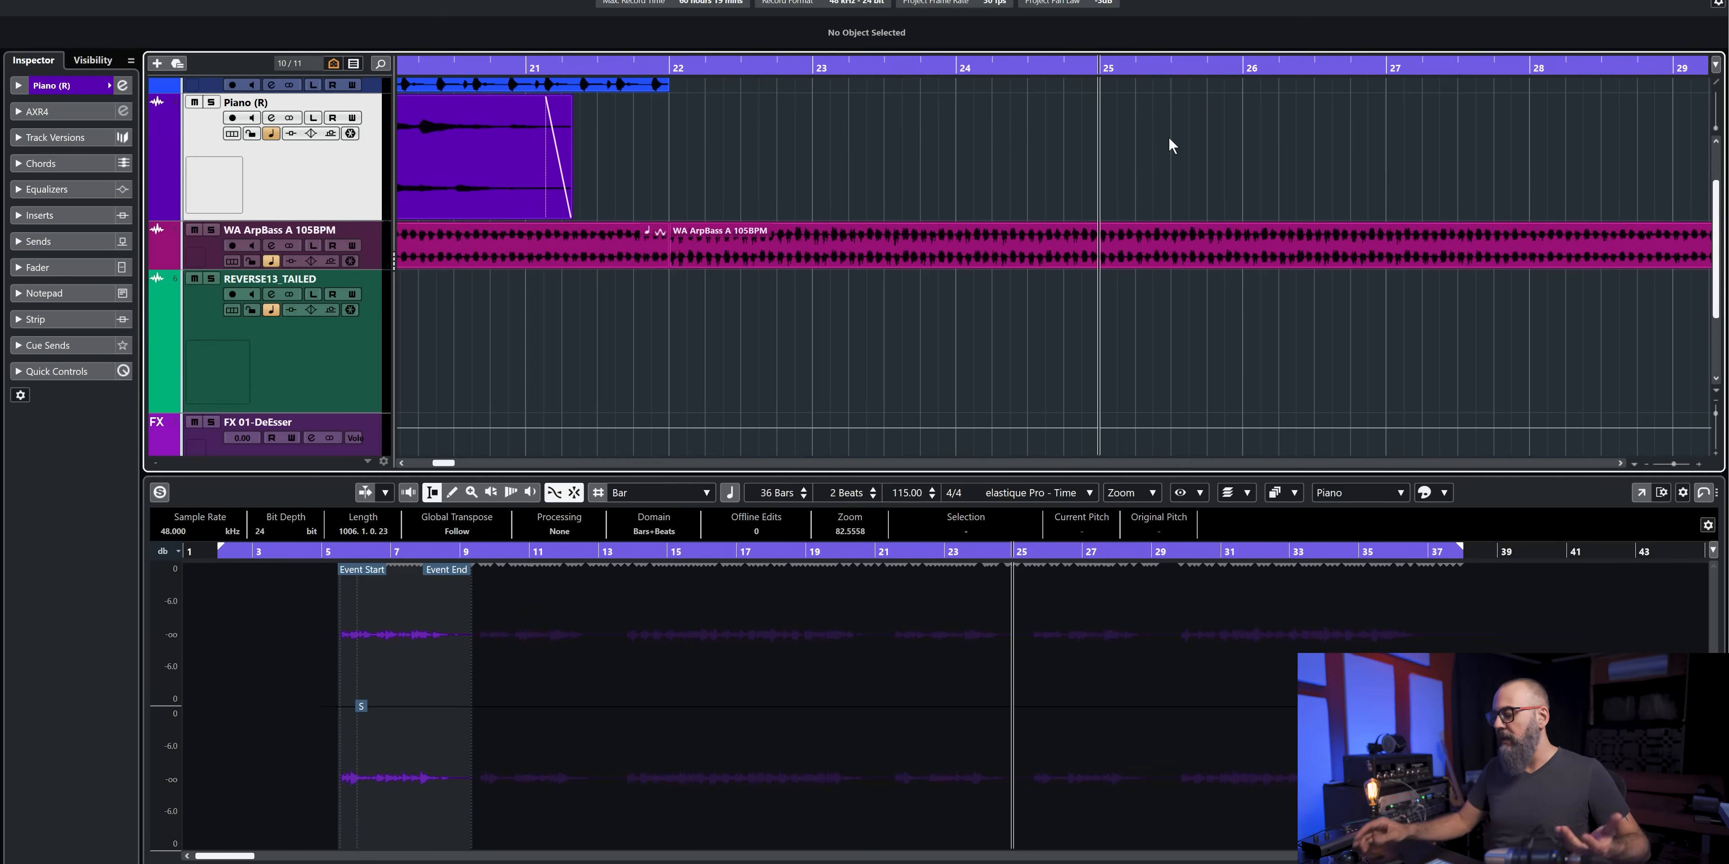
pyautogui.press('space')
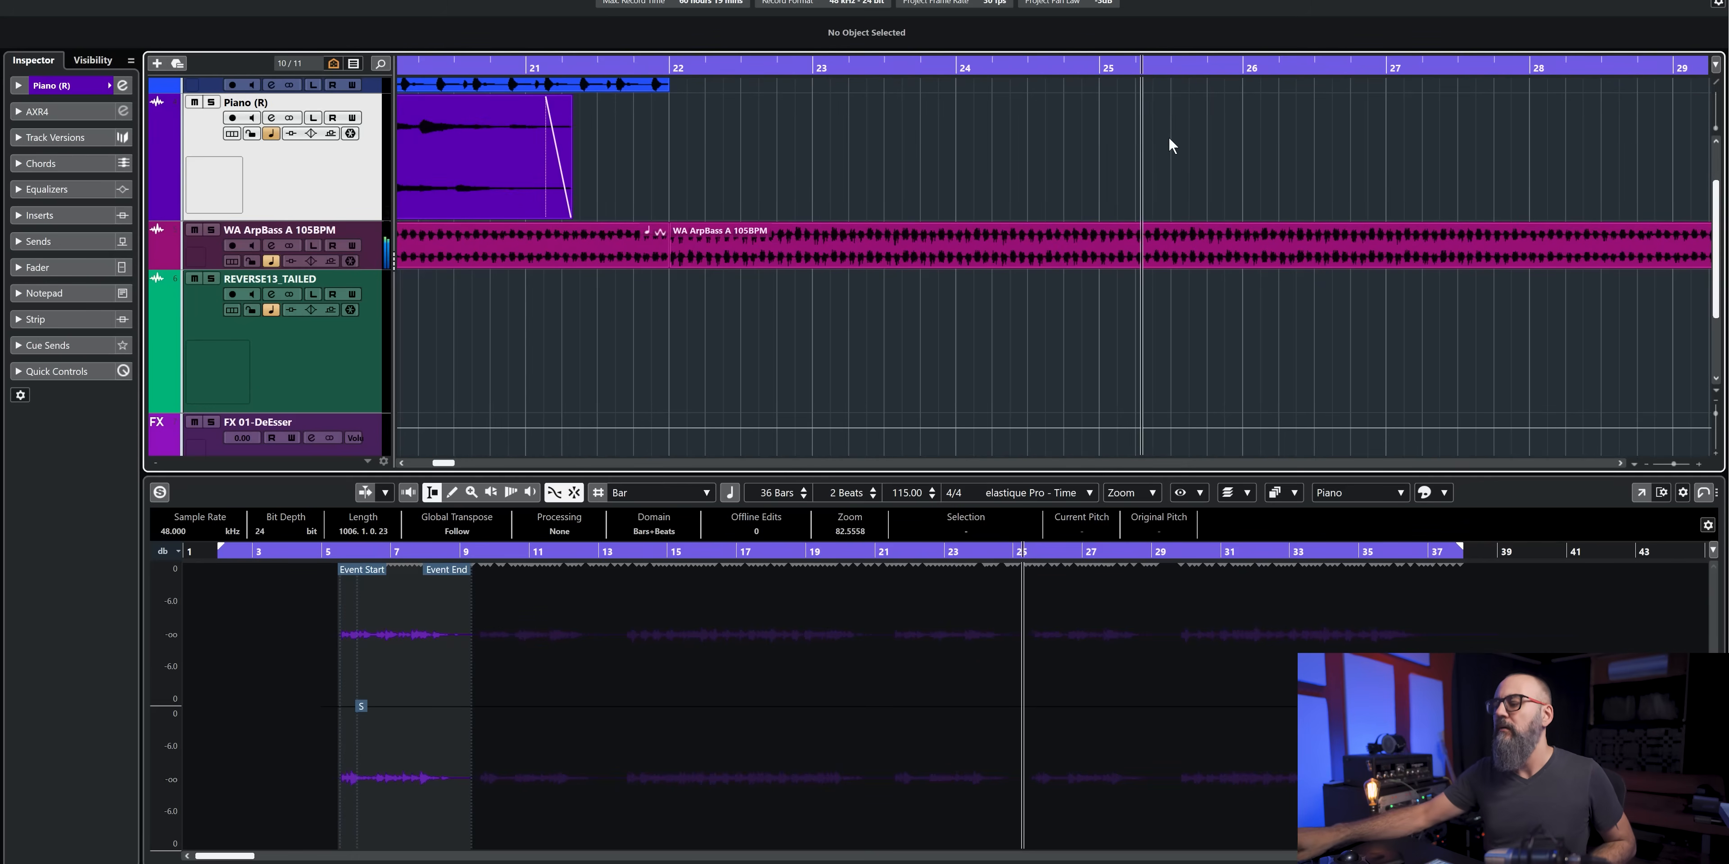
pyautogui.press('space')
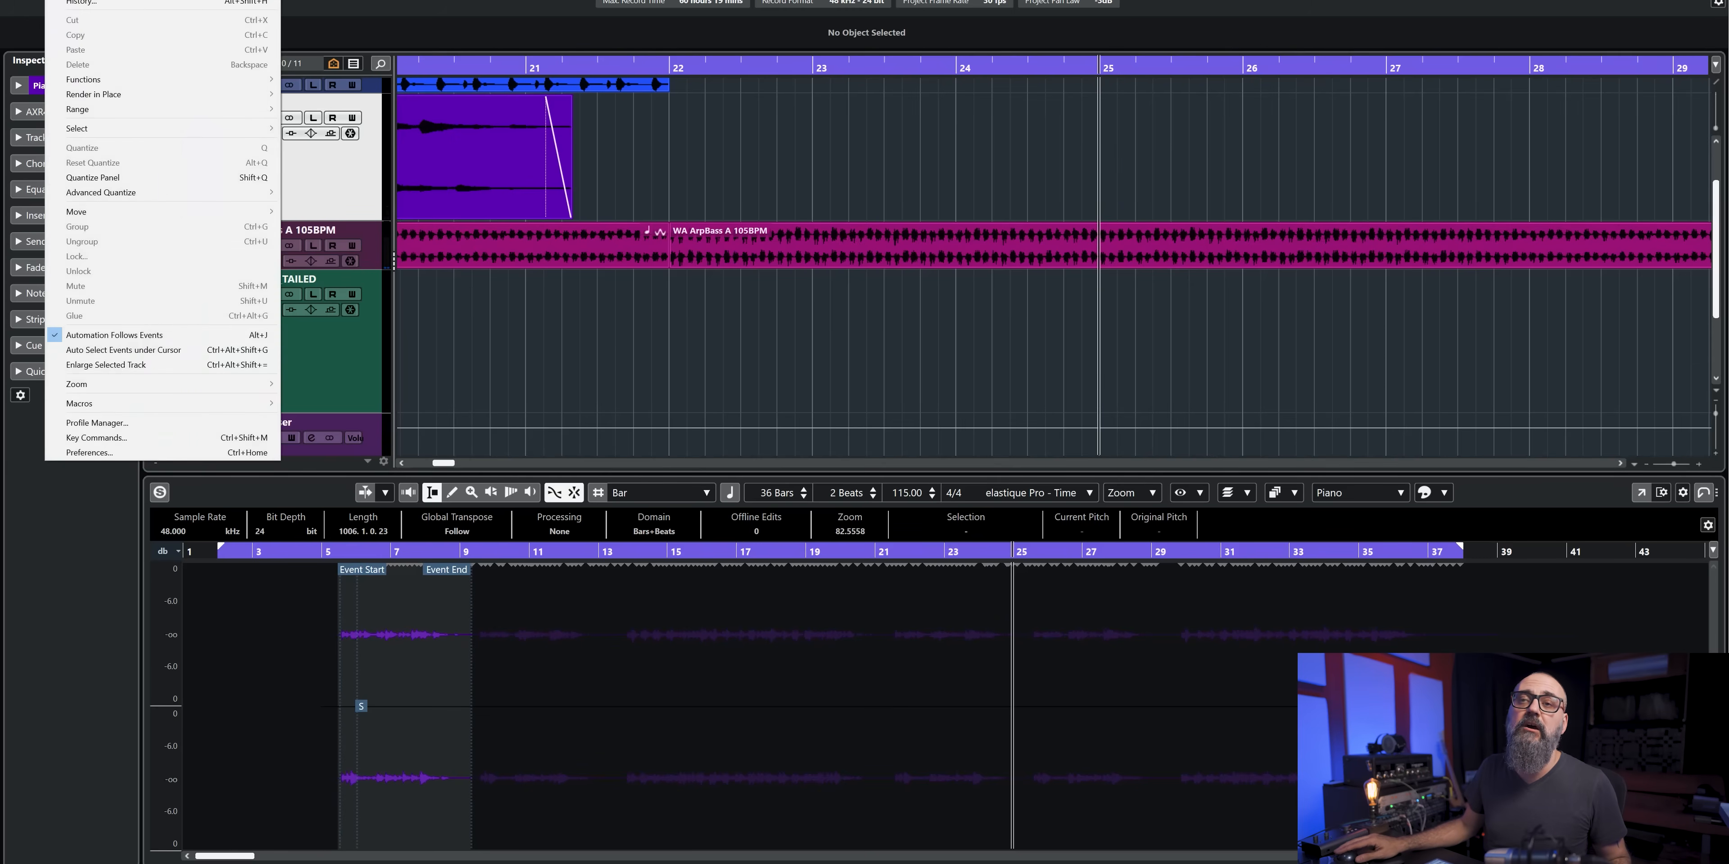
# - Review the Transport preferences for returning to the start position on stop, and replay the passage around bar 25
pyautogui.click(156, 447)
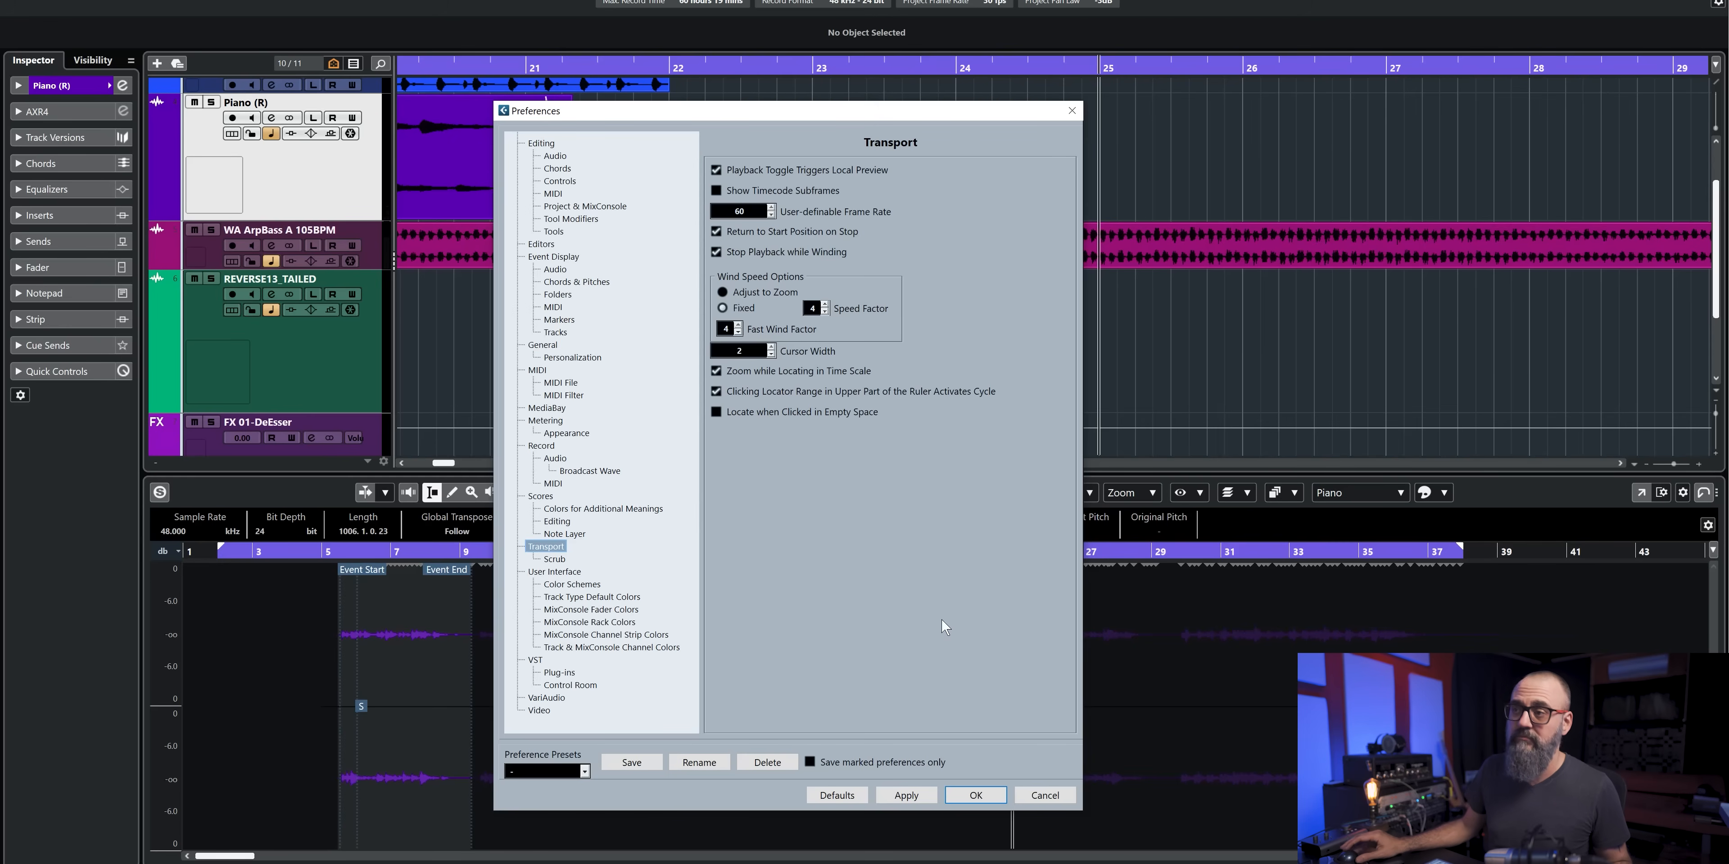
pyautogui.click(982, 803)
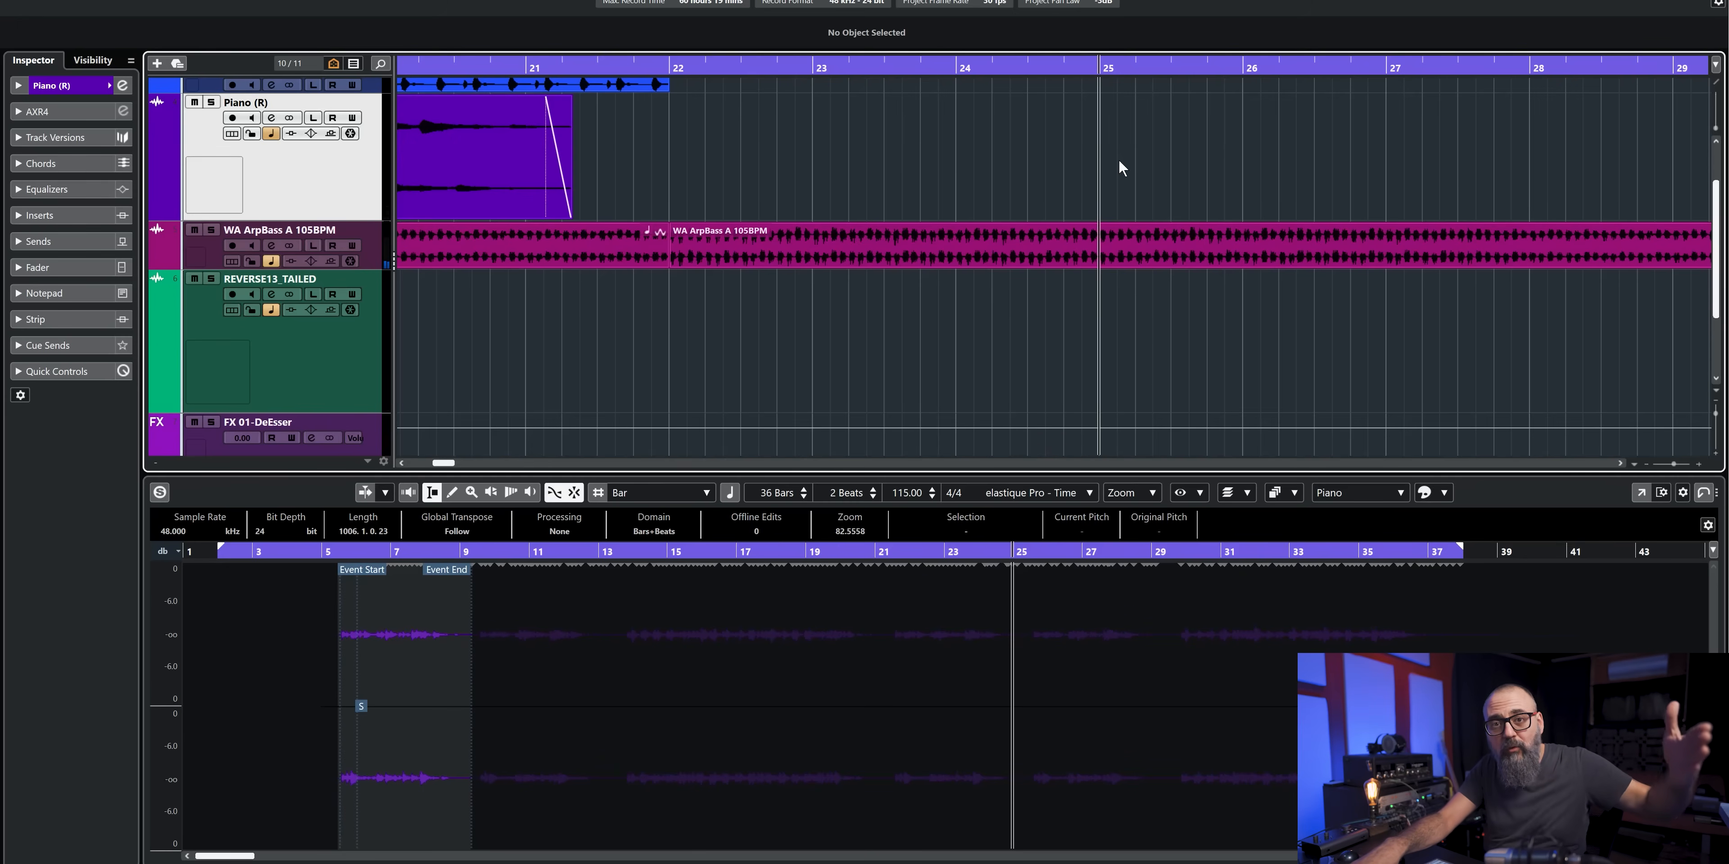
pyautogui.press('space')
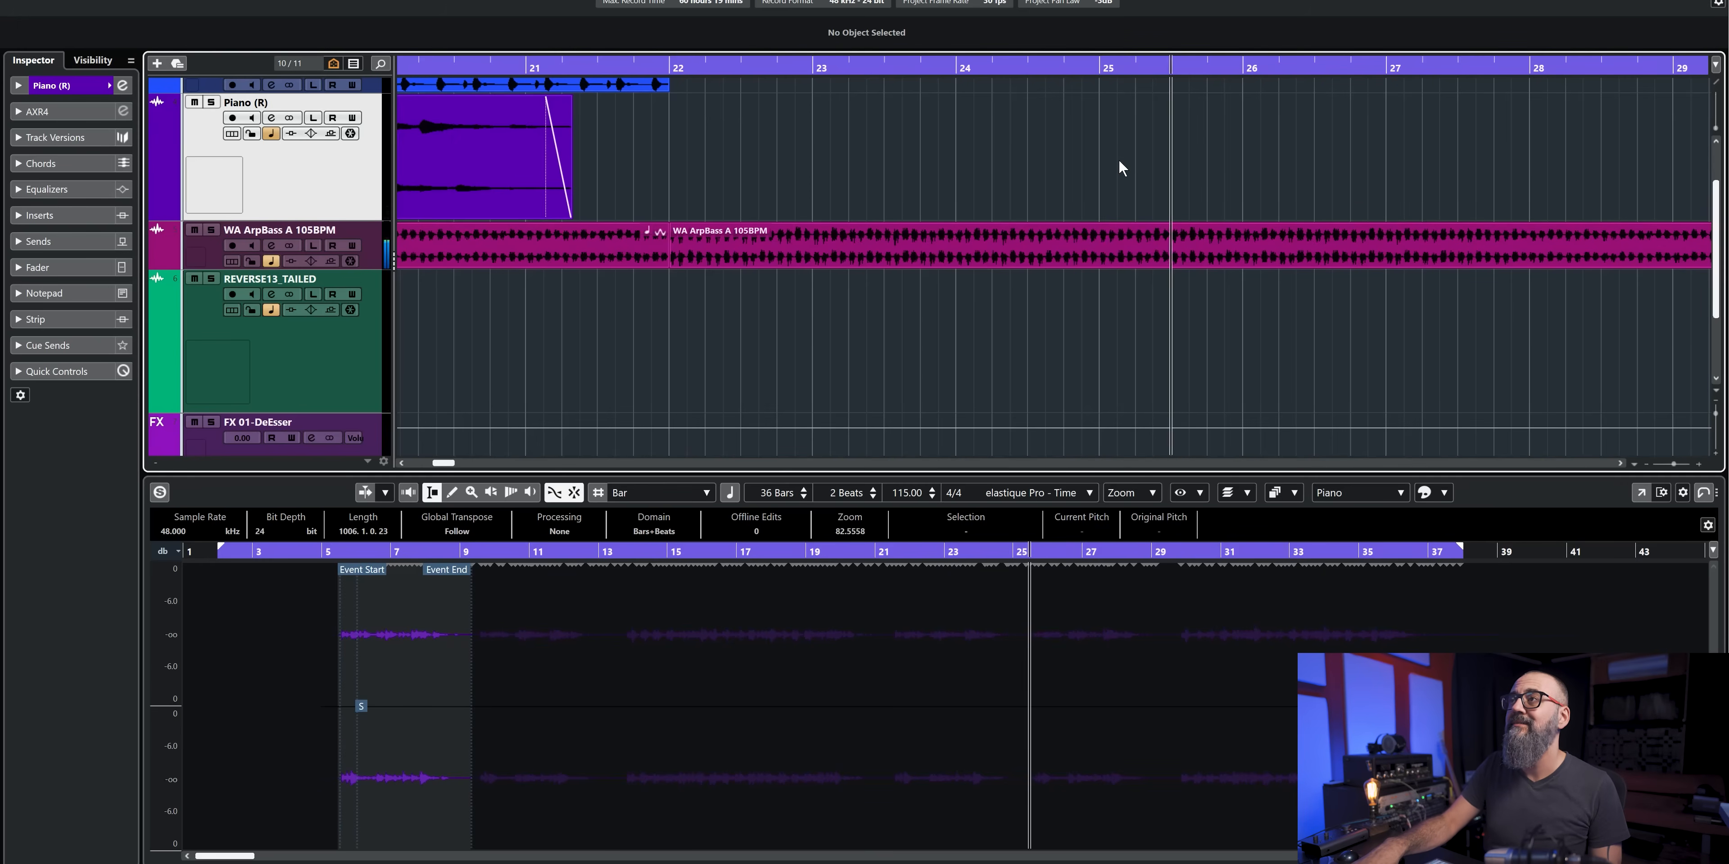
pyautogui.press('space')
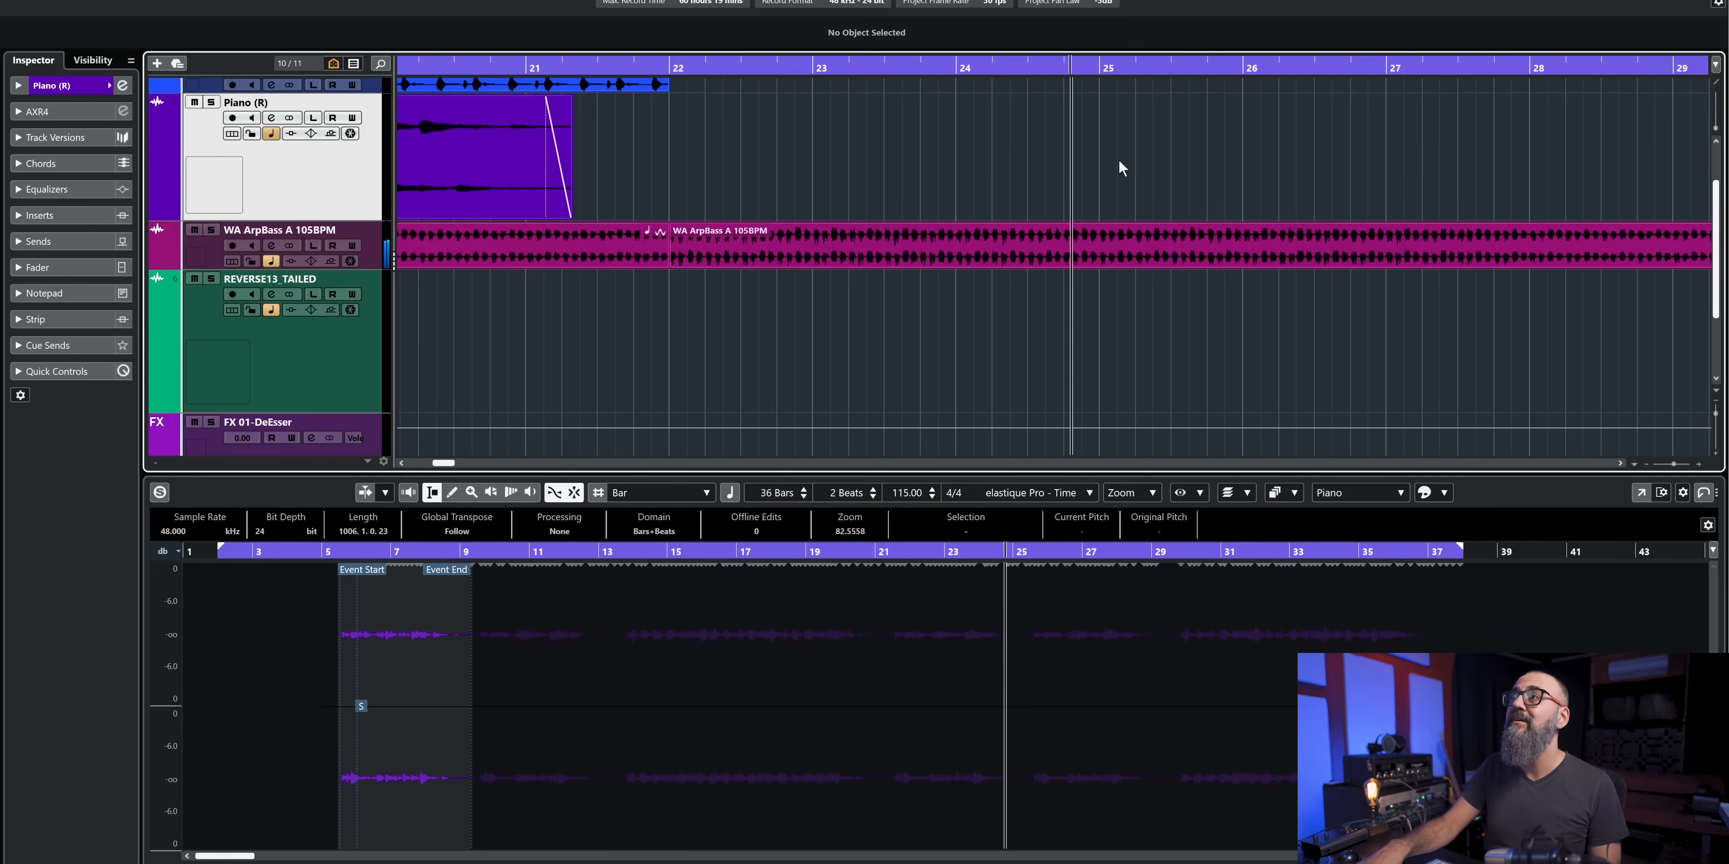
pyautogui.press('space')
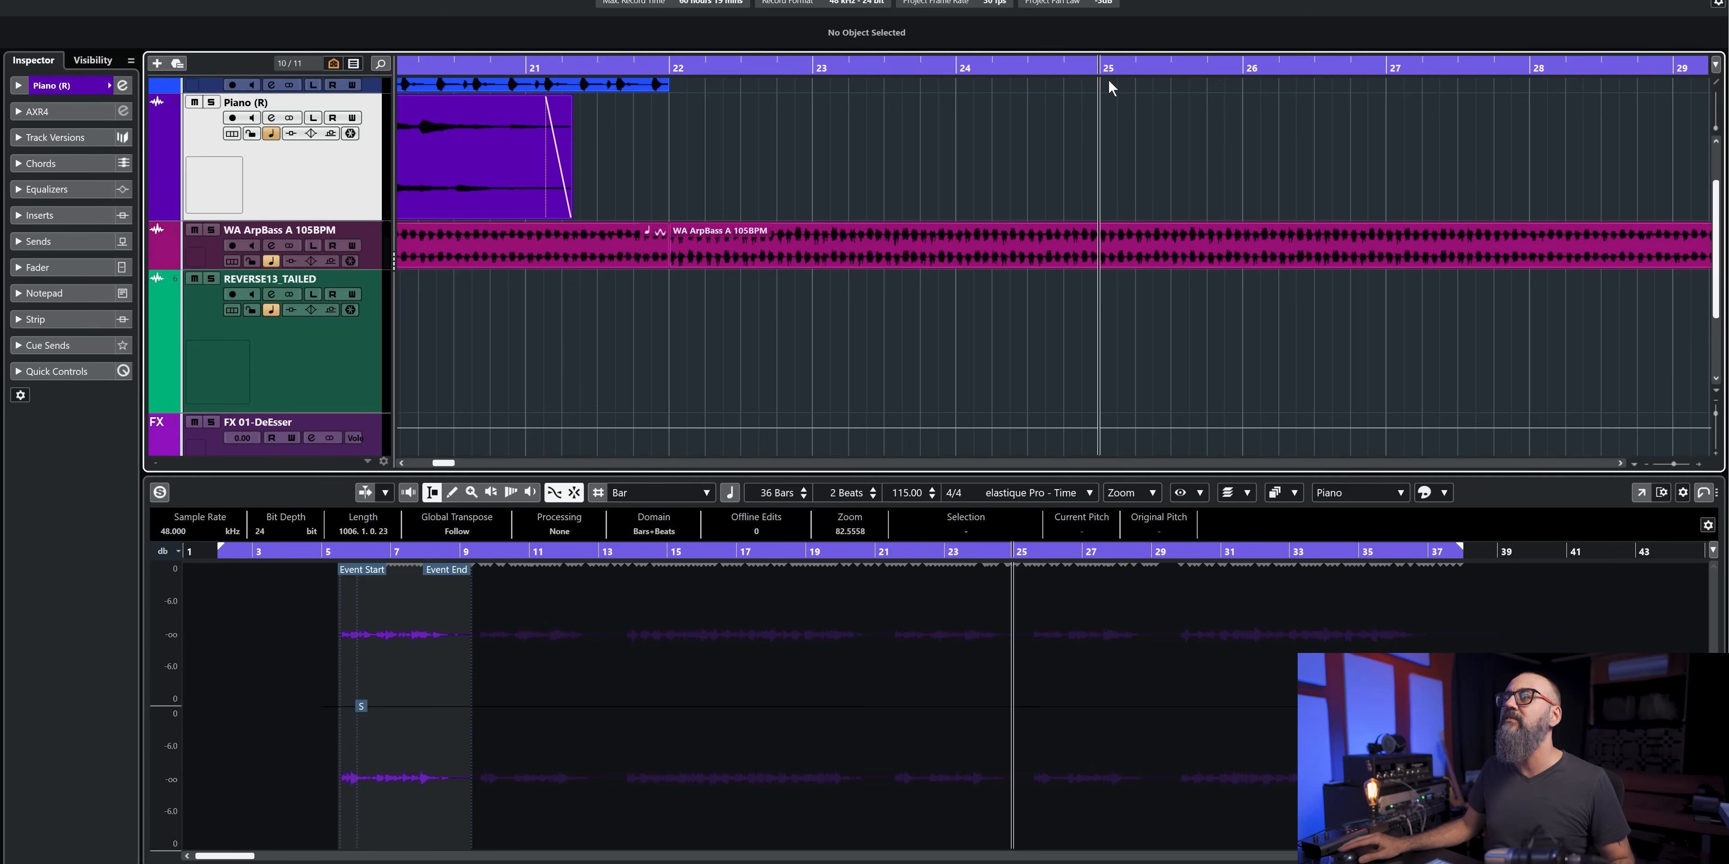
# - Show the Pre-roll & Post-roll section in the transport bar
pyautogui.hotkey('ctrl', 'alt', 'b')
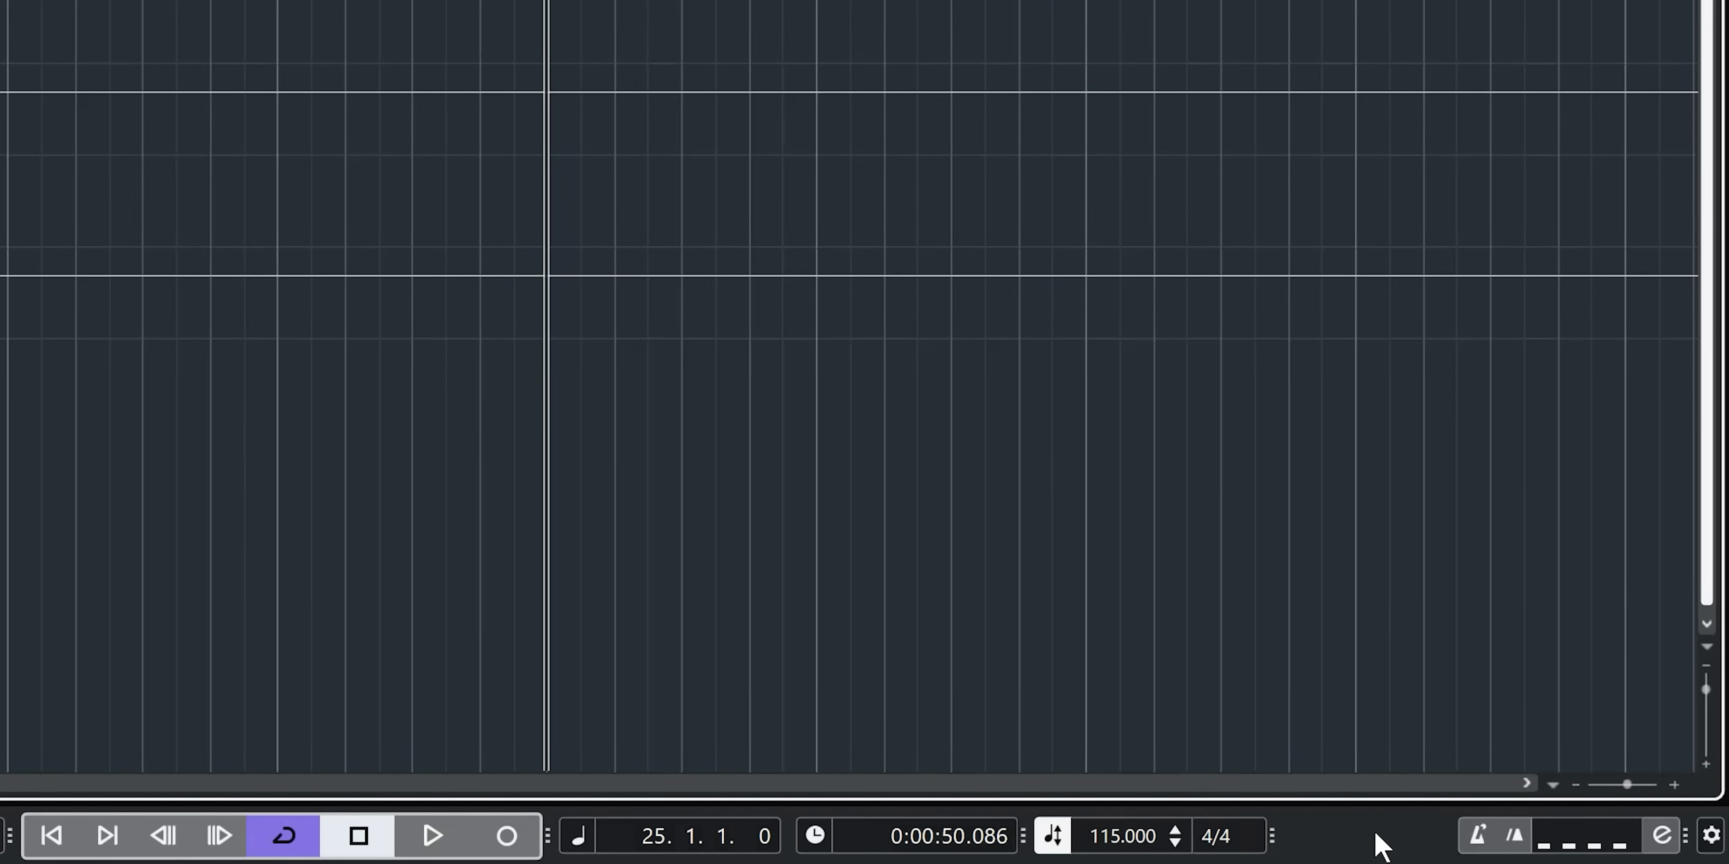
pyautogui.click(1711, 835)
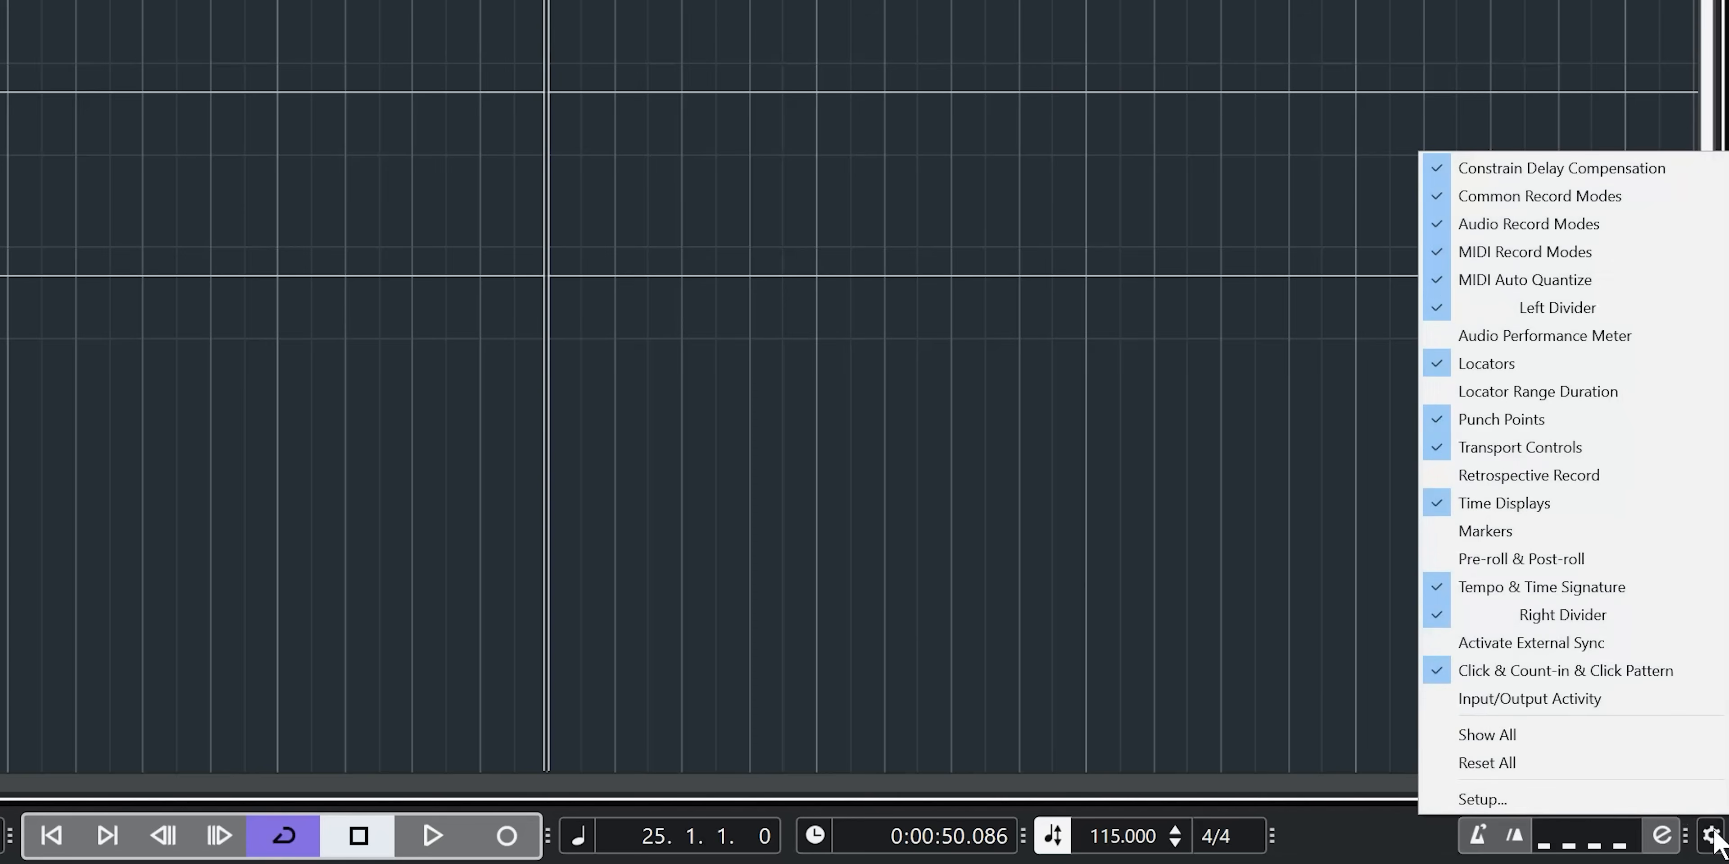
pyautogui.click(1556, 557)
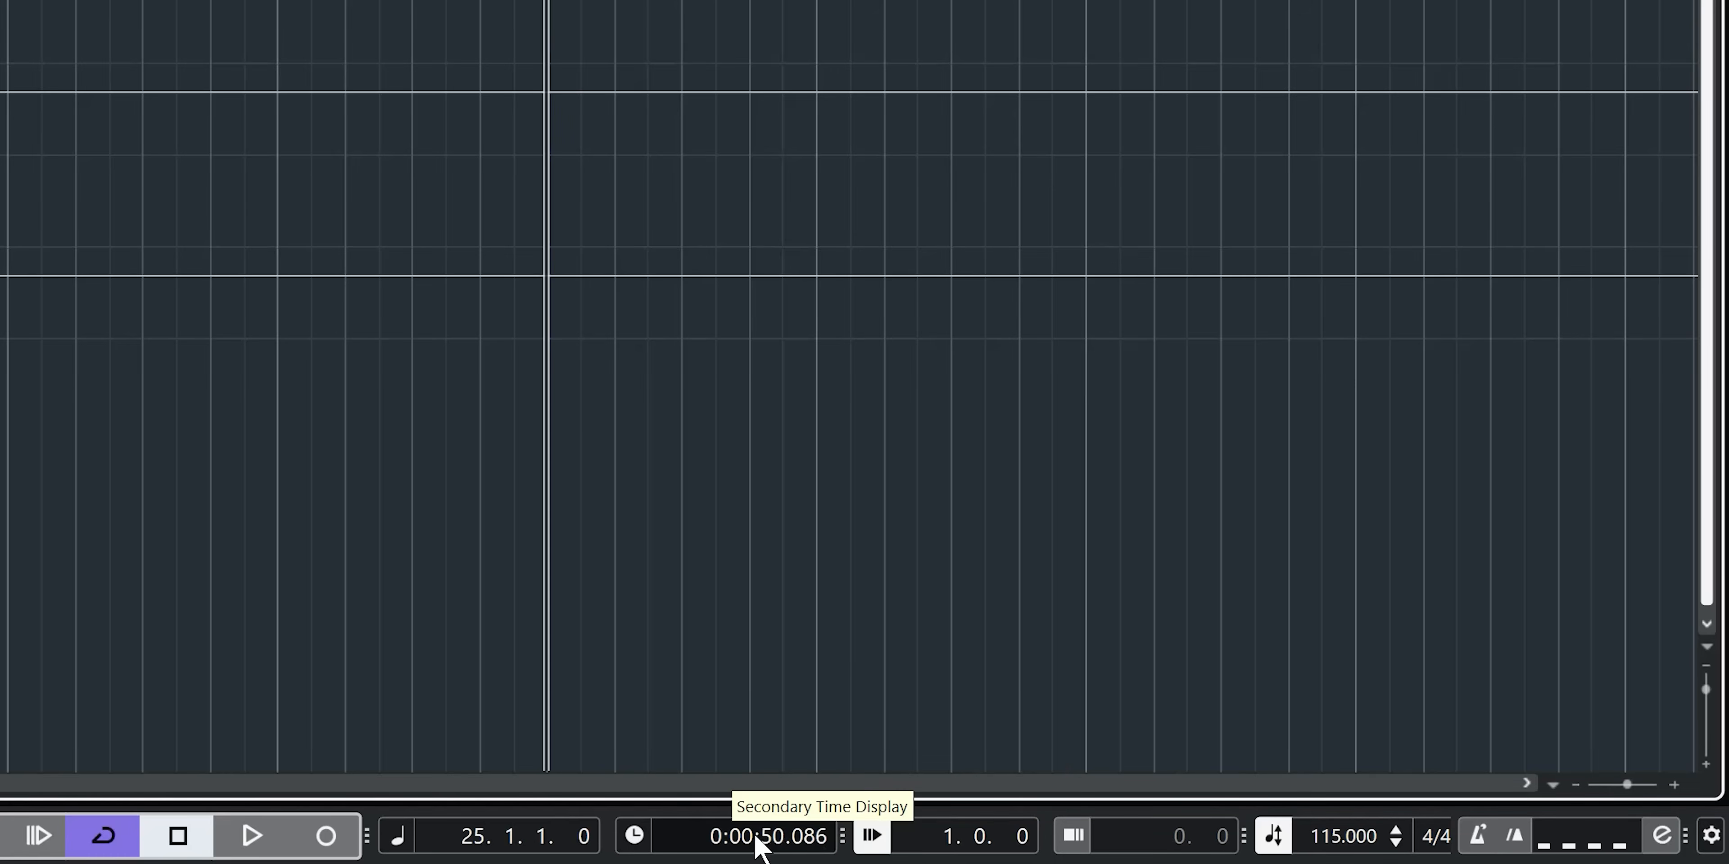
# - Switch the secondary time display to Bars+Beats and set the pre-roll amount to 1.0.0.0, testing it with playback at bar 25
pyautogui.click(632, 844)
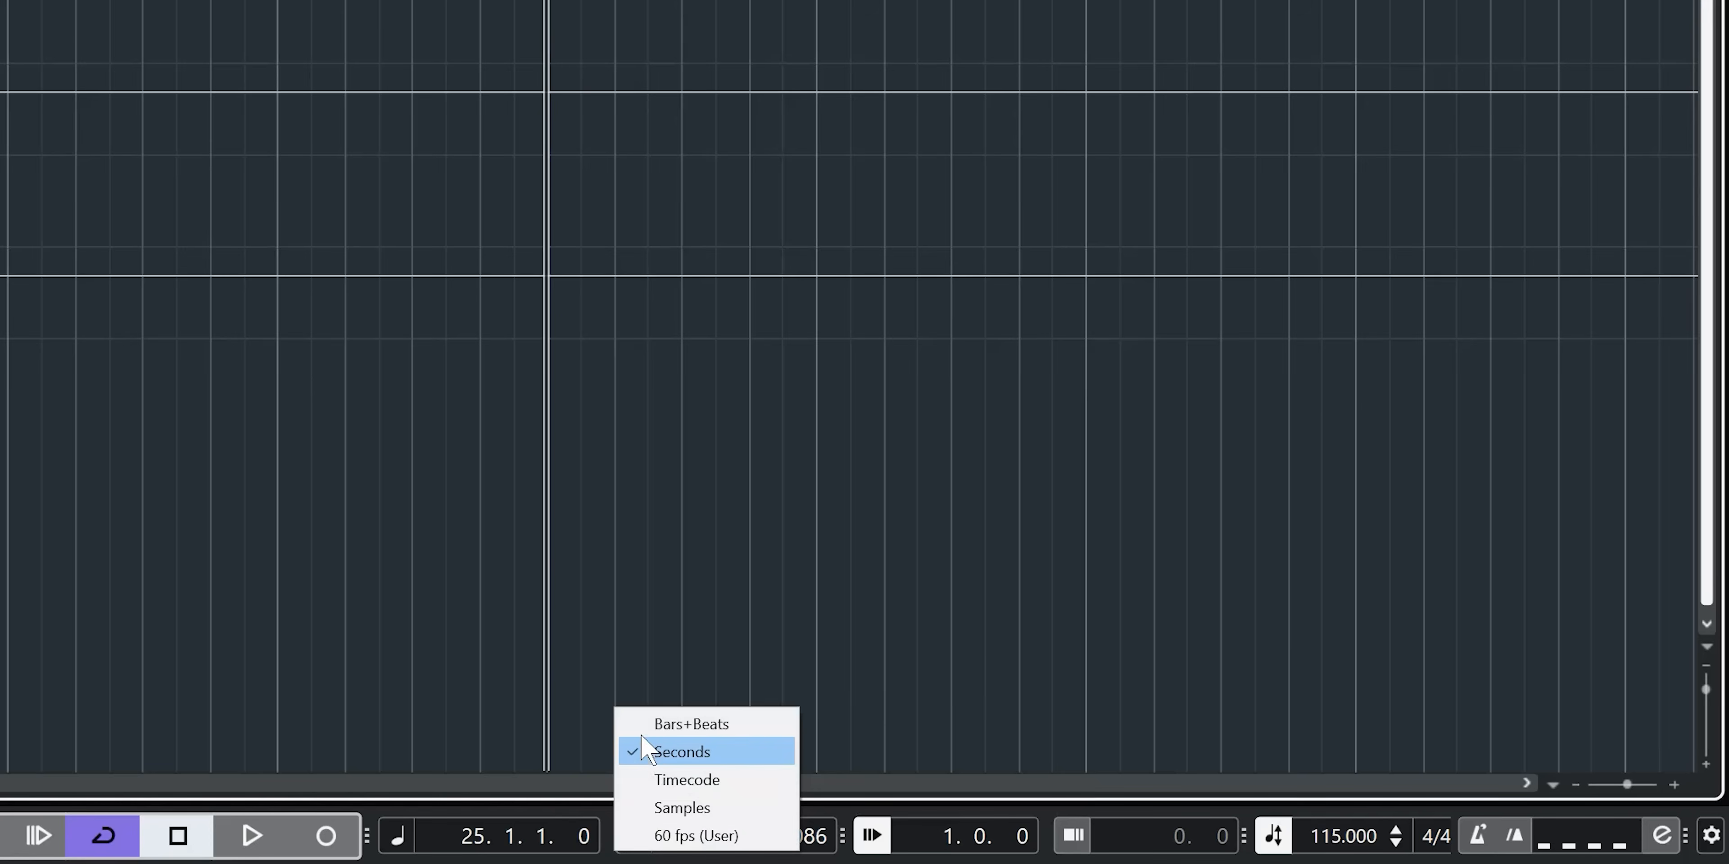
pyautogui.click(652, 725)
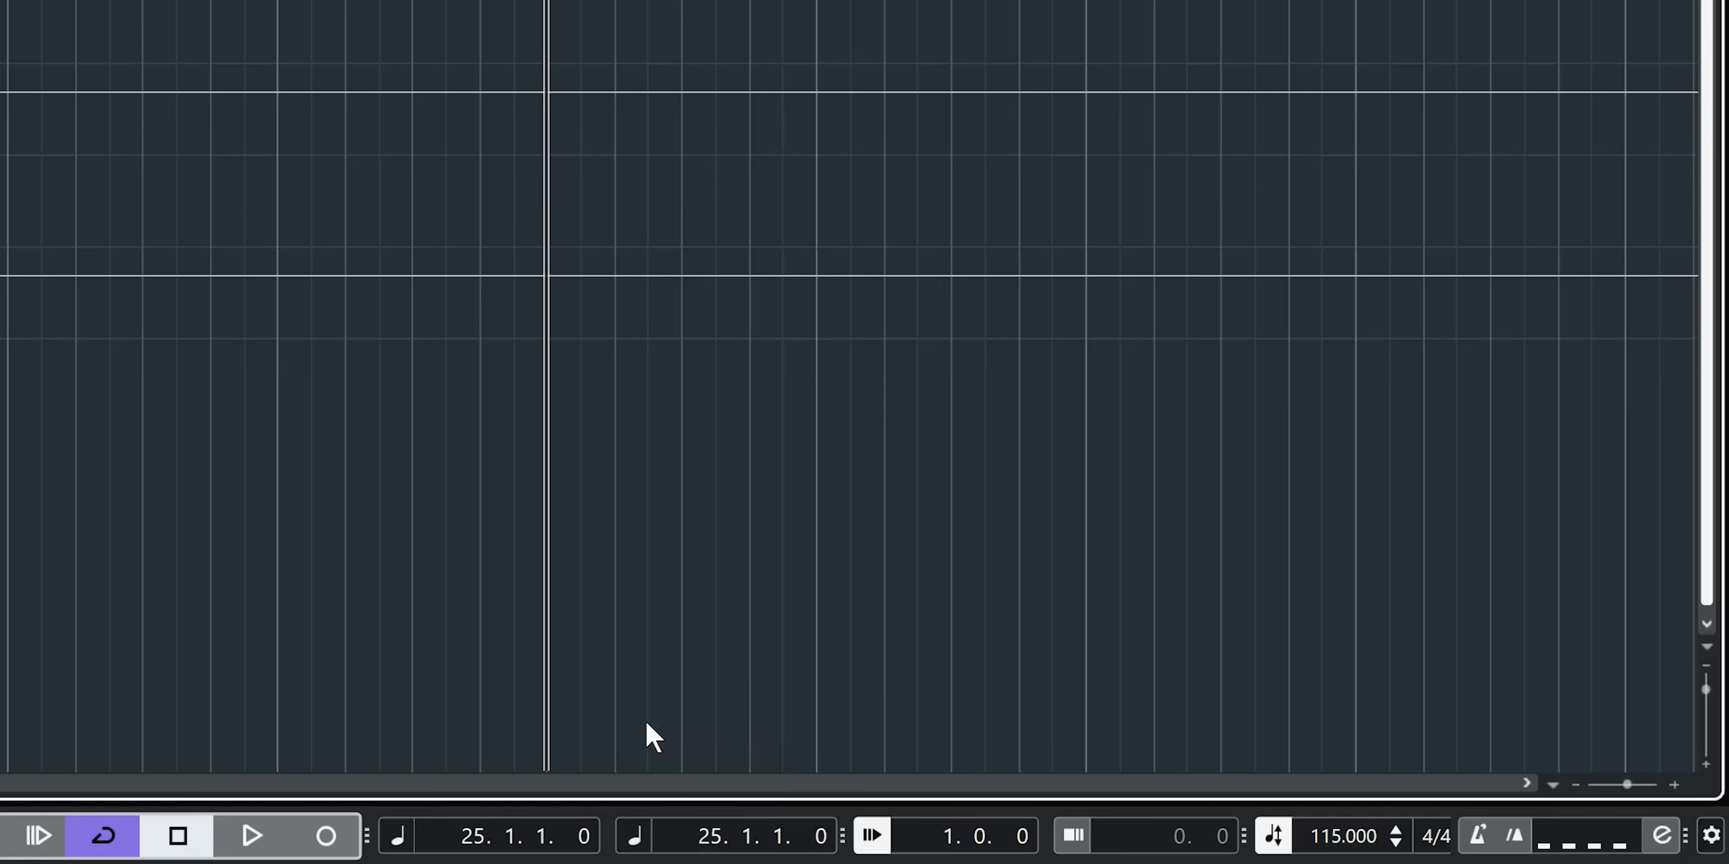
pyautogui.click(949, 836)
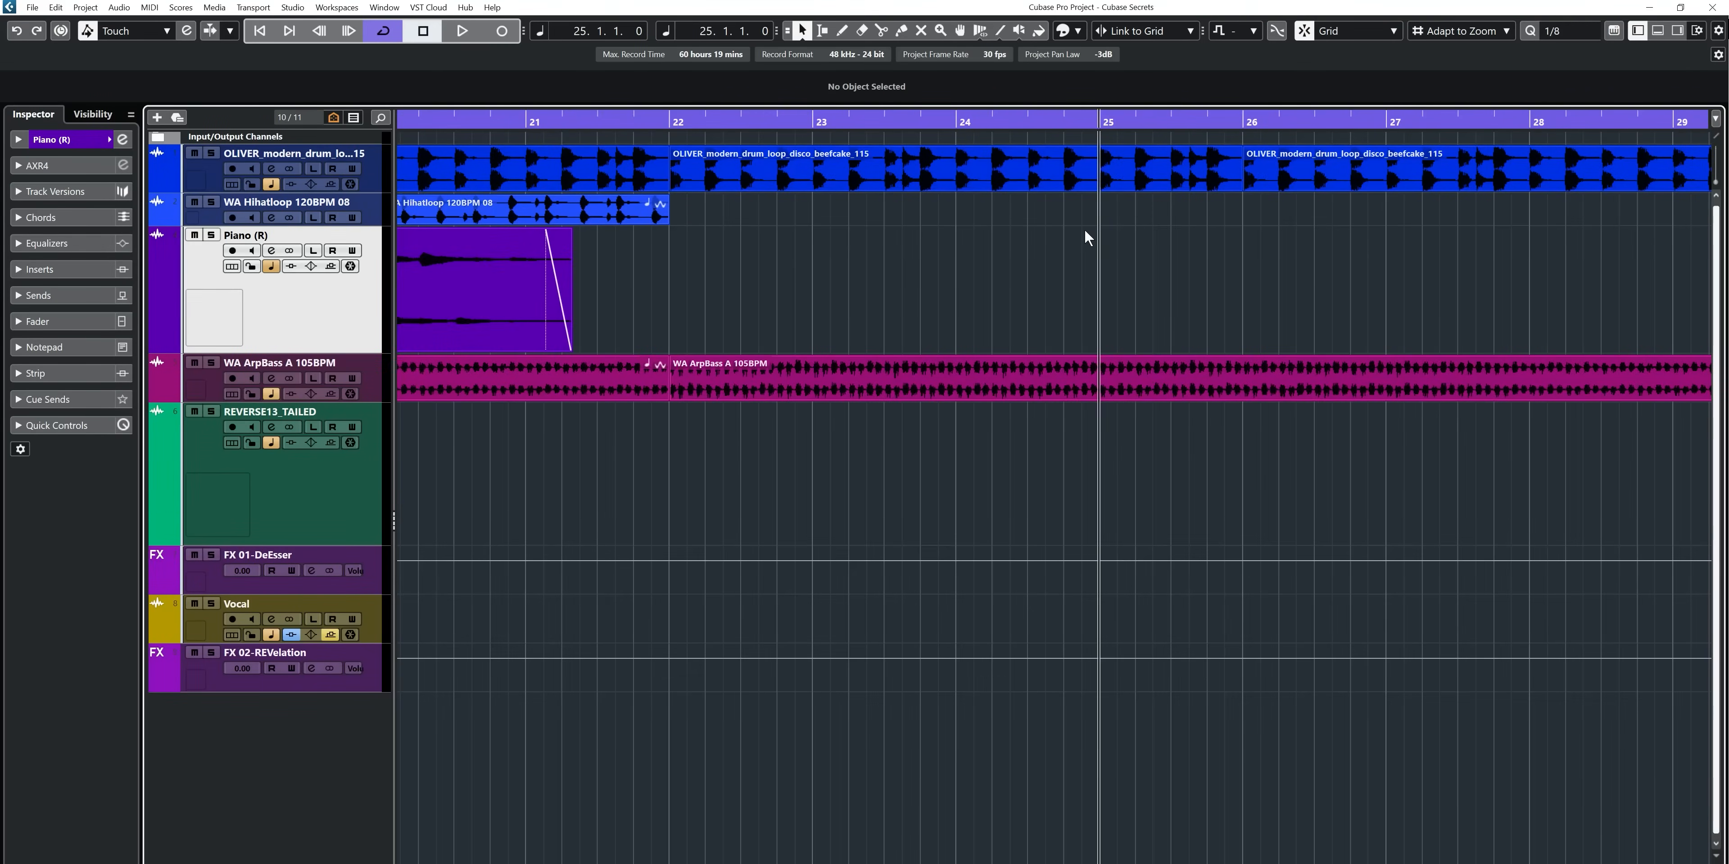
pyautogui.press('space')
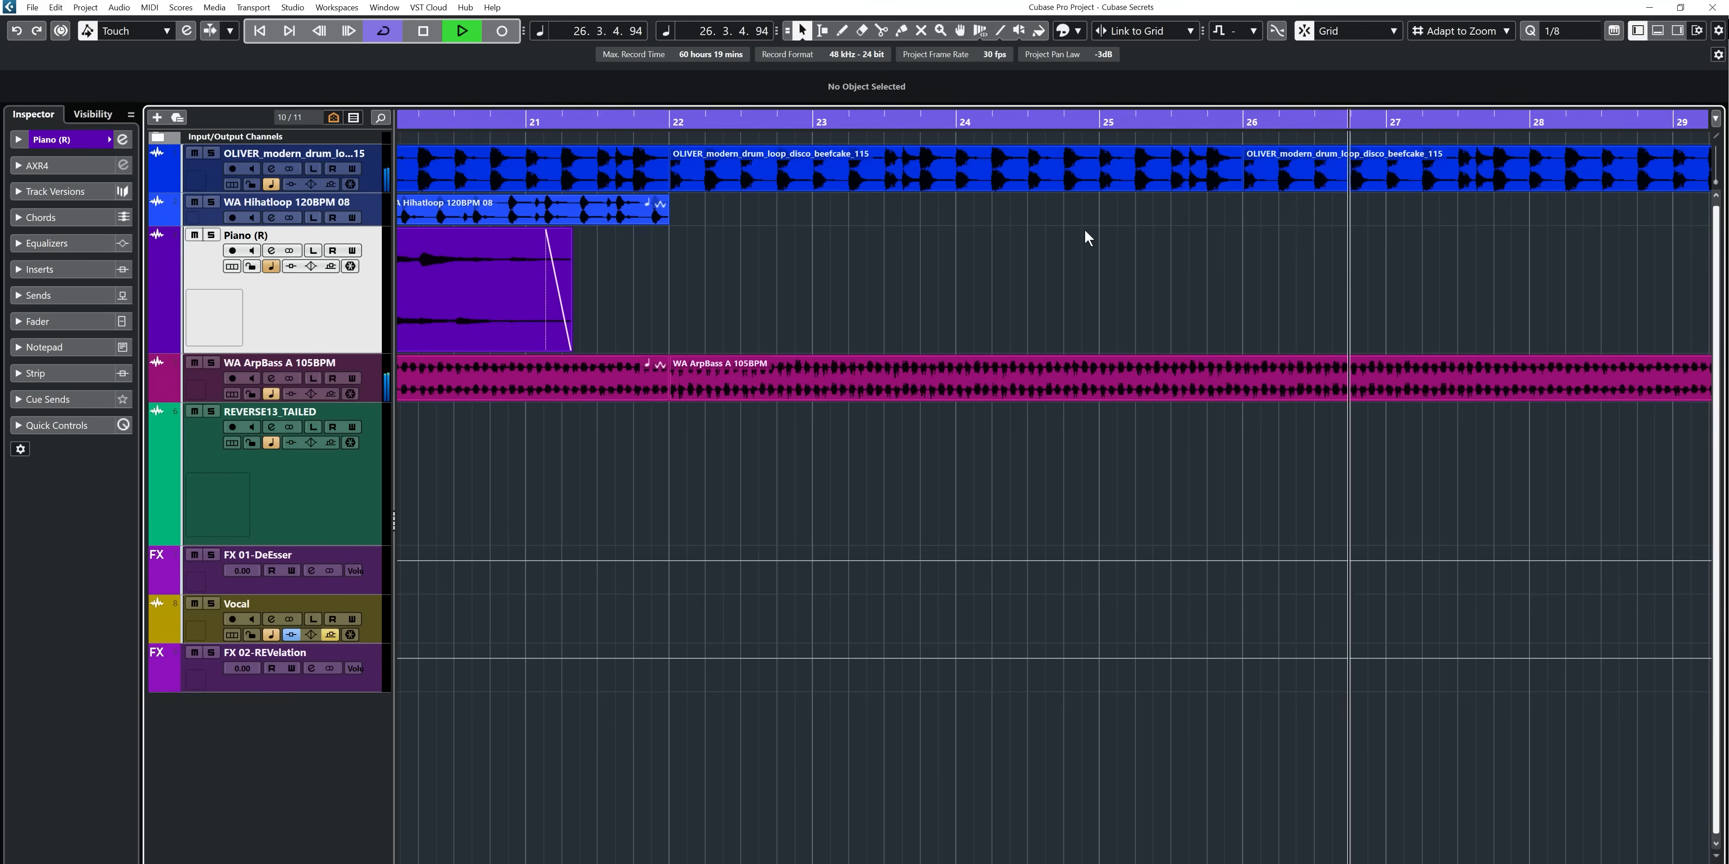
pyautogui.press('space')
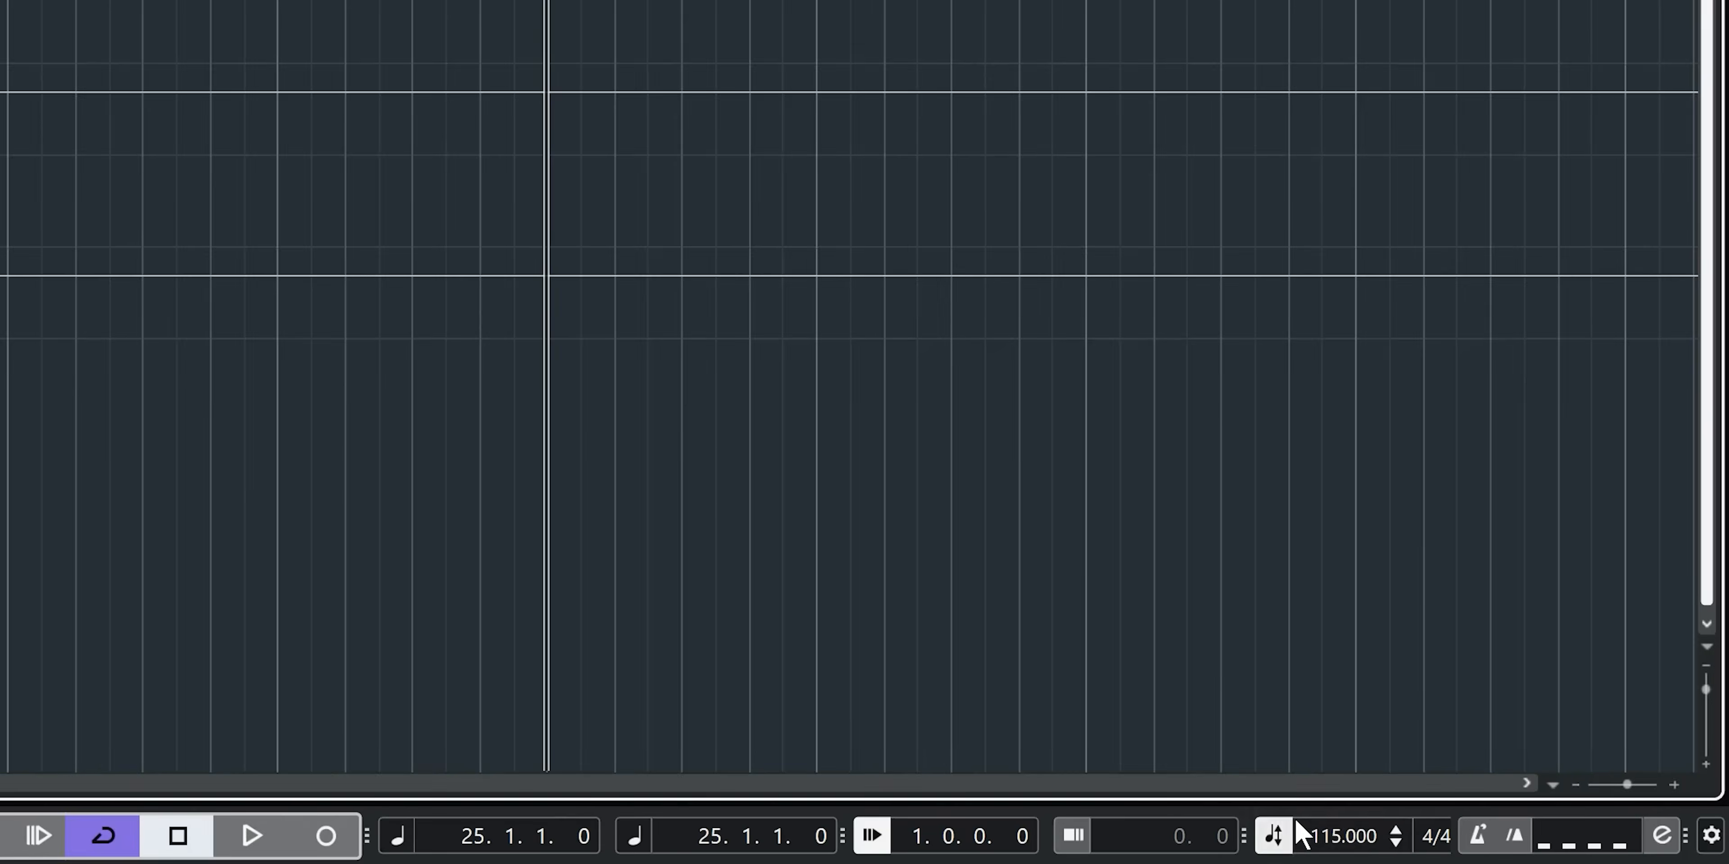
# - Set the pre-roll amount to 0.0.0.0 and return the secondary time display to Seconds, checking playback at bar 25
pyautogui.click(915, 839)
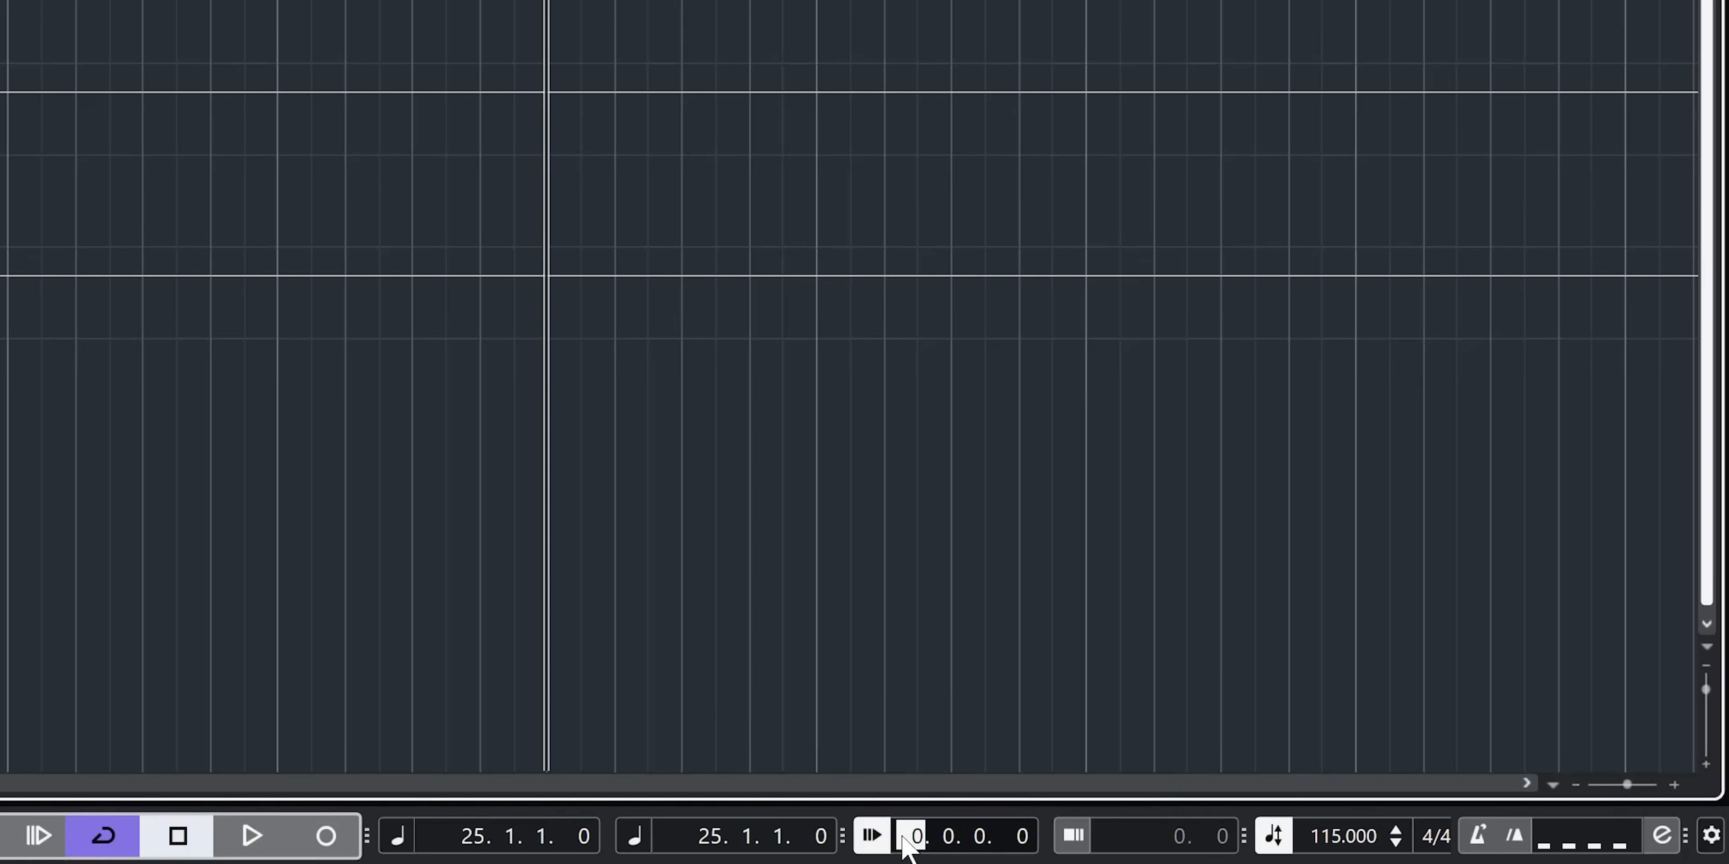
pyautogui.click(637, 838)
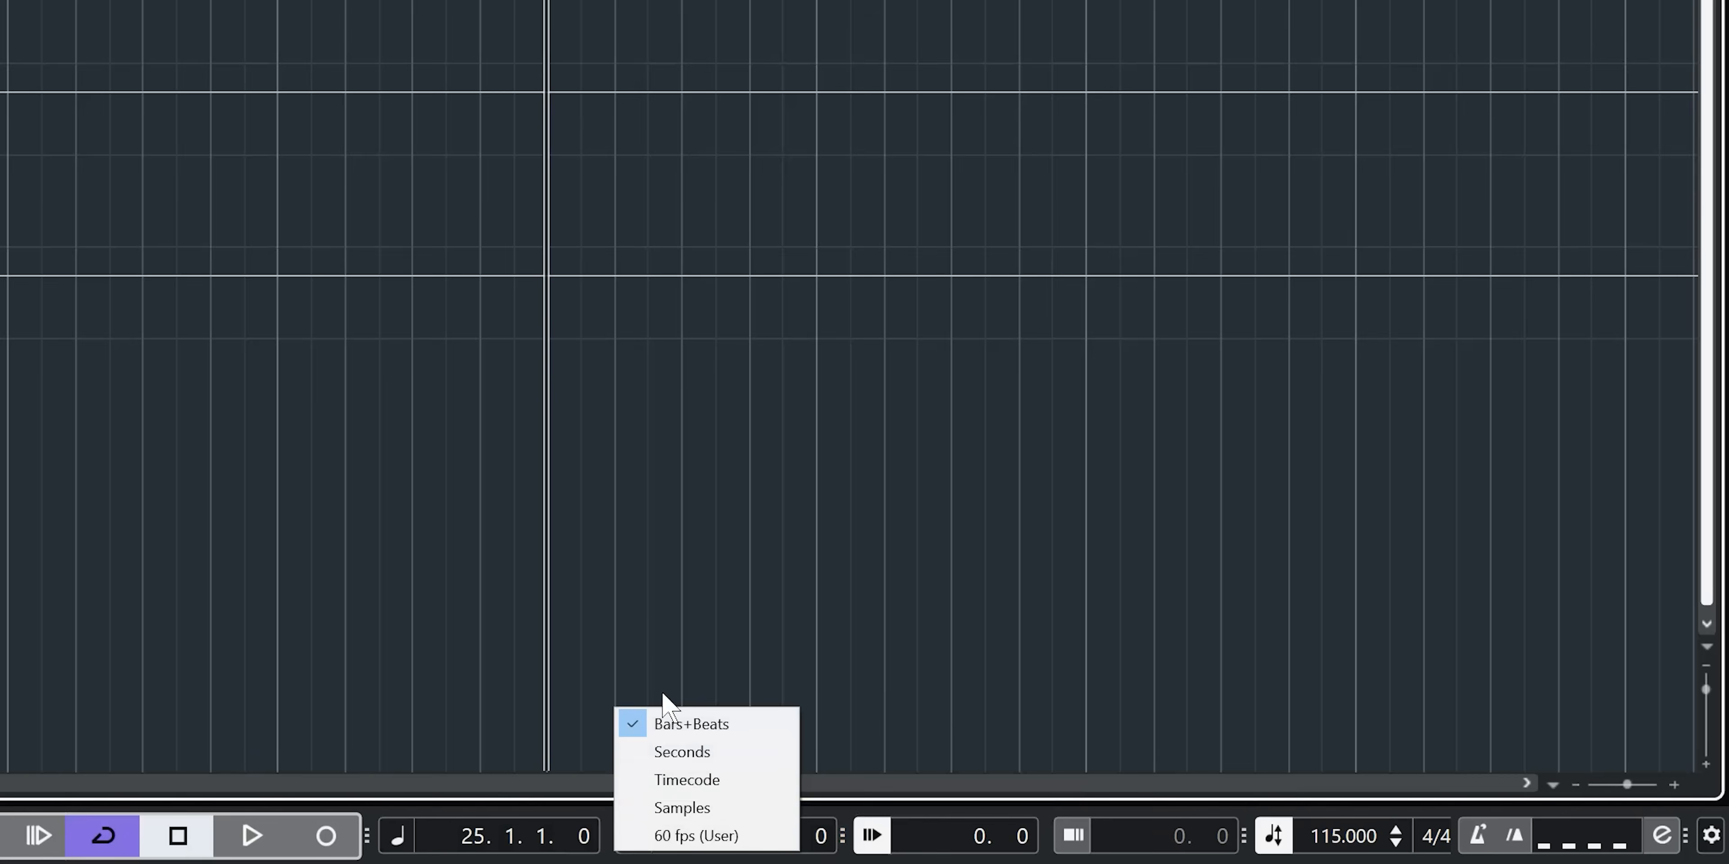
pyautogui.click(682, 752)
pyautogui.click(980, 836)
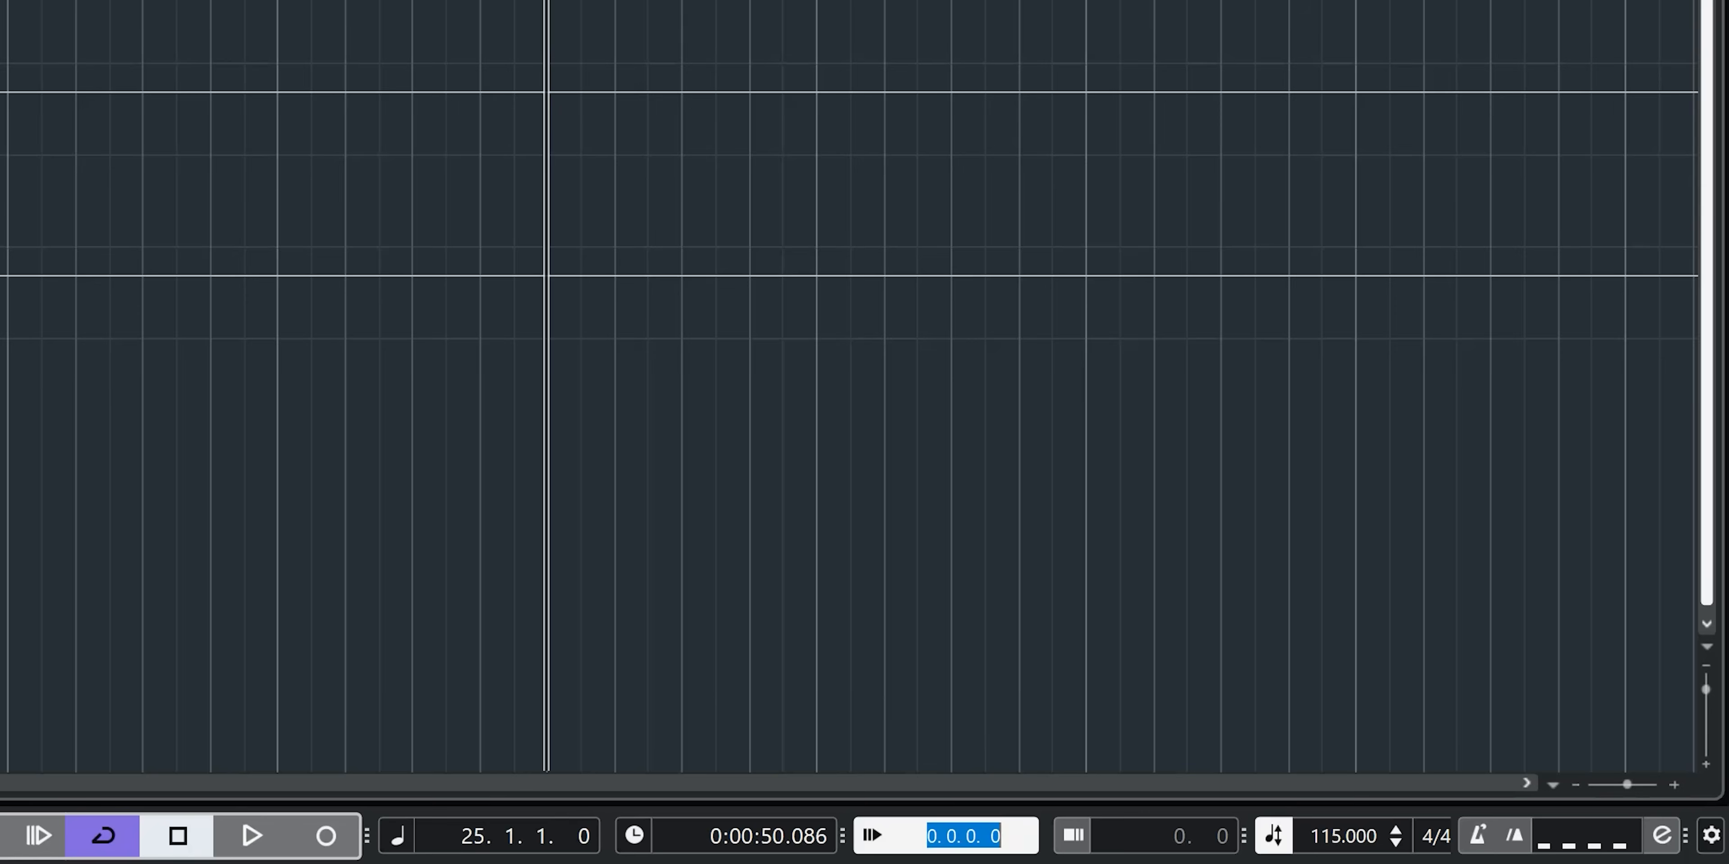
pyautogui.click(947, 836)
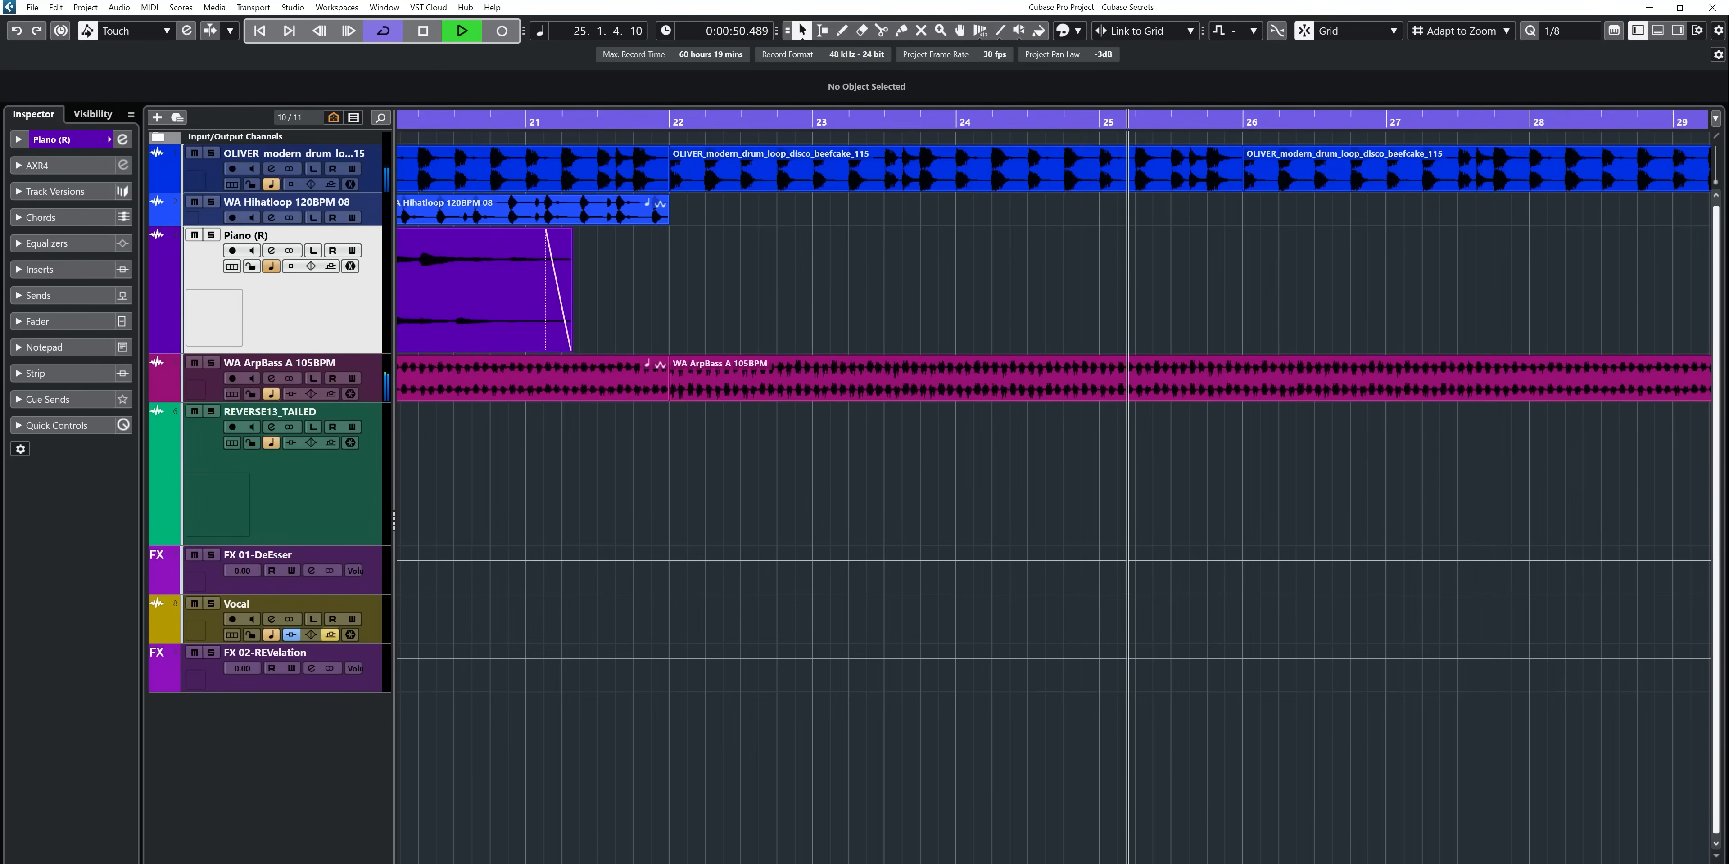
pyautogui.press('space')
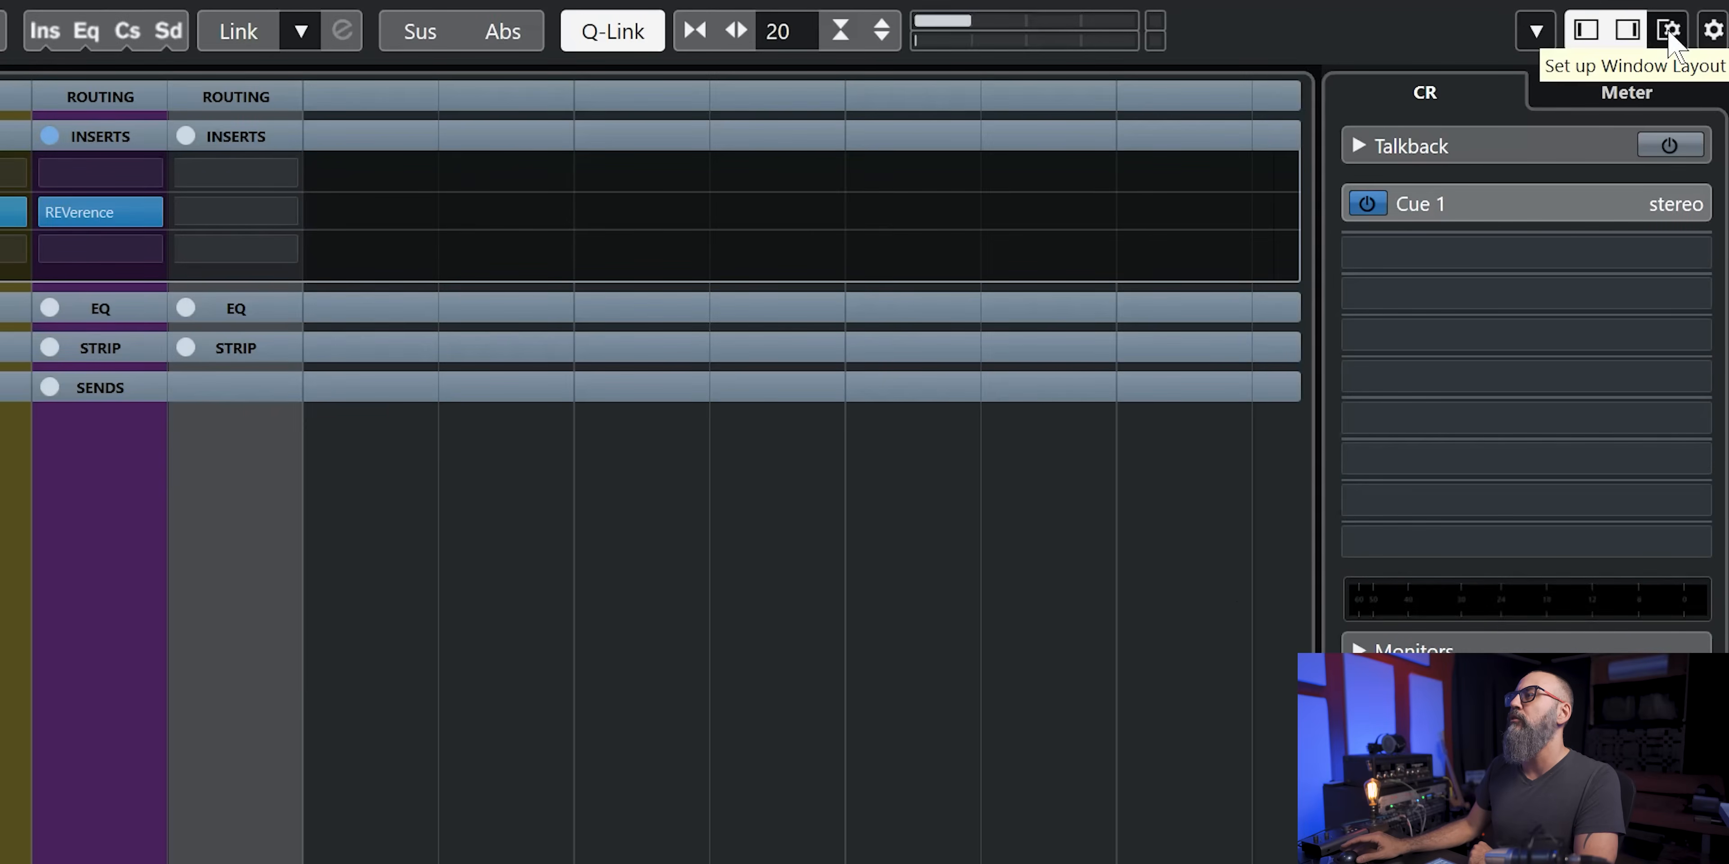
# - Show the channel latency row through the MixConsole window layout, and toggle Constrain Delay Compensation in the project window
pyautogui.click(1670, 30)
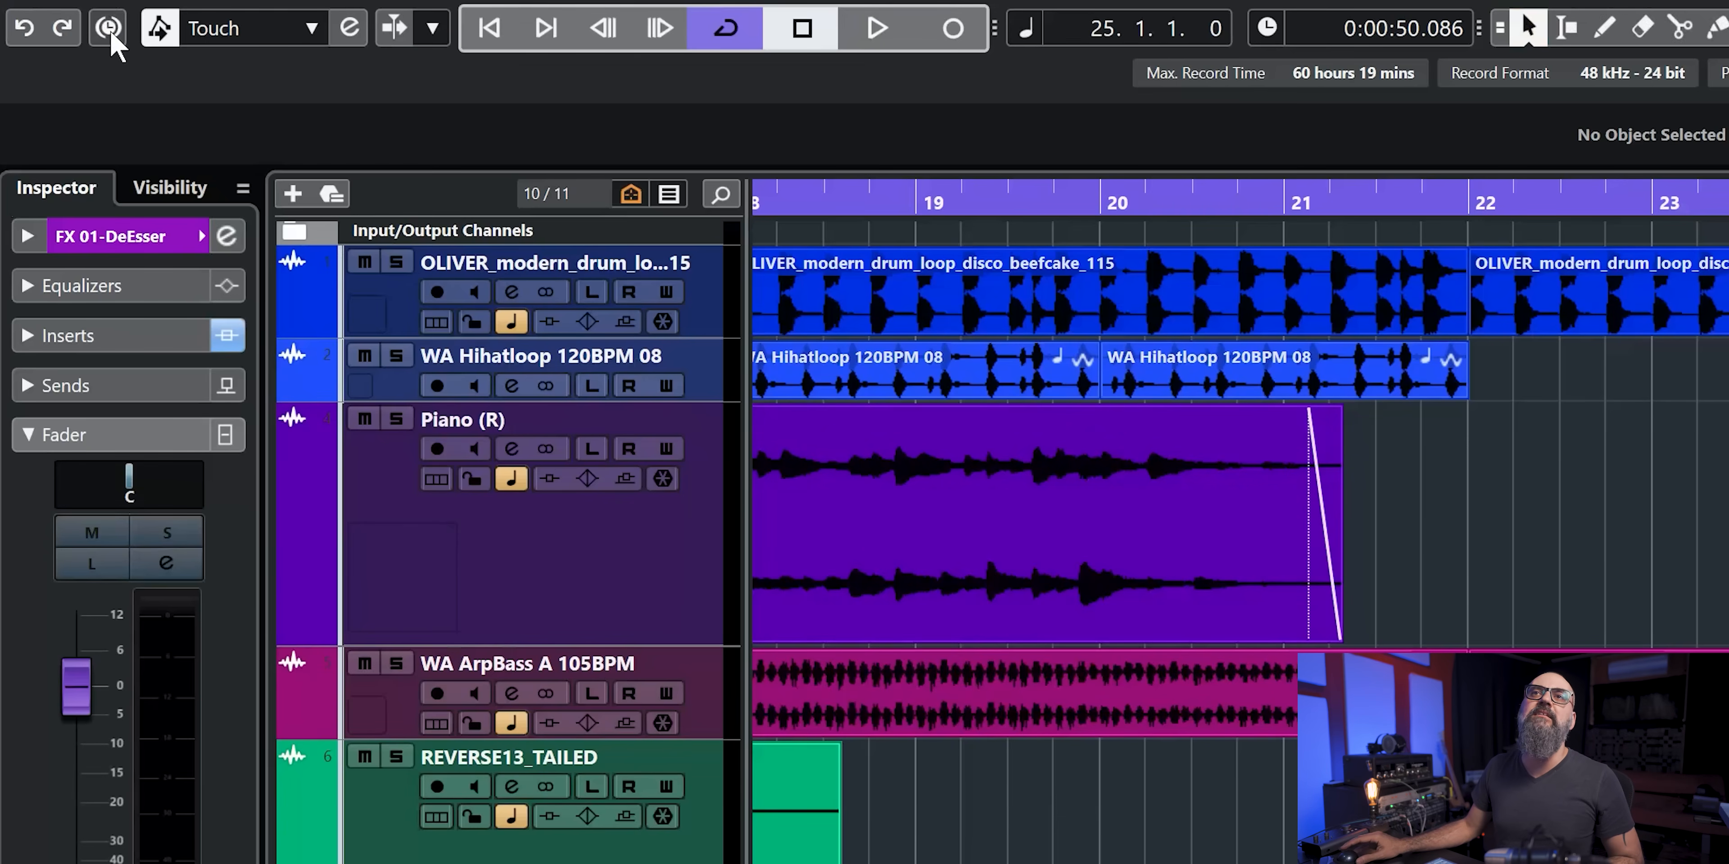
pyautogui.click(109, 30)
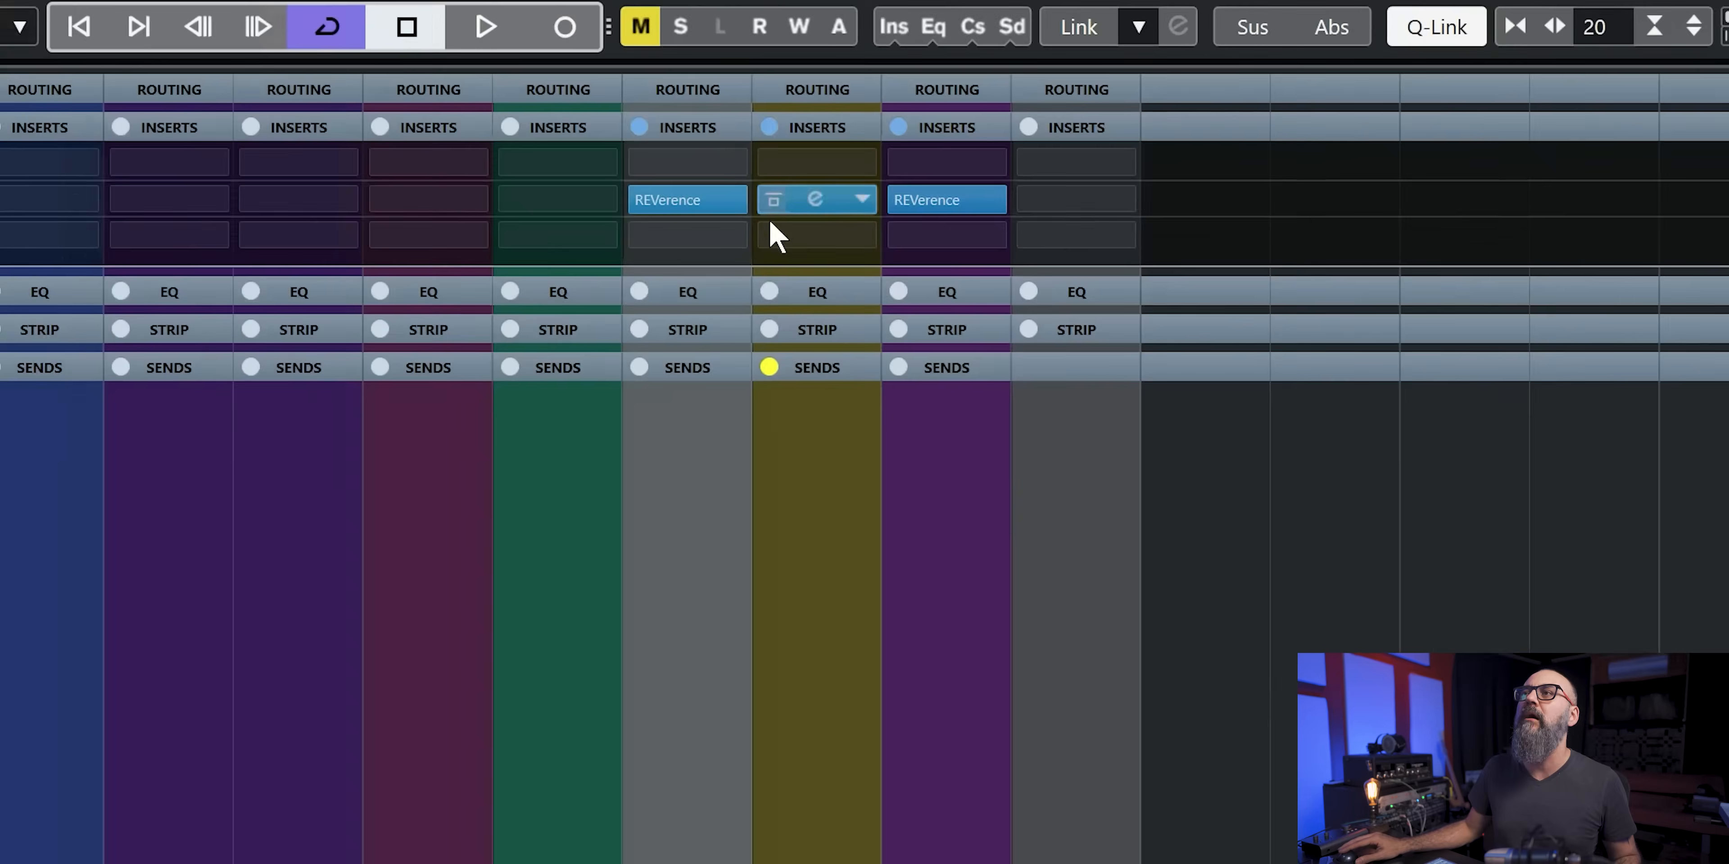
# - Toggle the bypass and on/off states of the REVerence and DeEsser inserts on the FX 01-DeEsser, Vocal and FX 02-REVelation channels
pyautogui.click(861, 101)
pyautogui.click(619, 220)
pyautogui.click(898, 234)
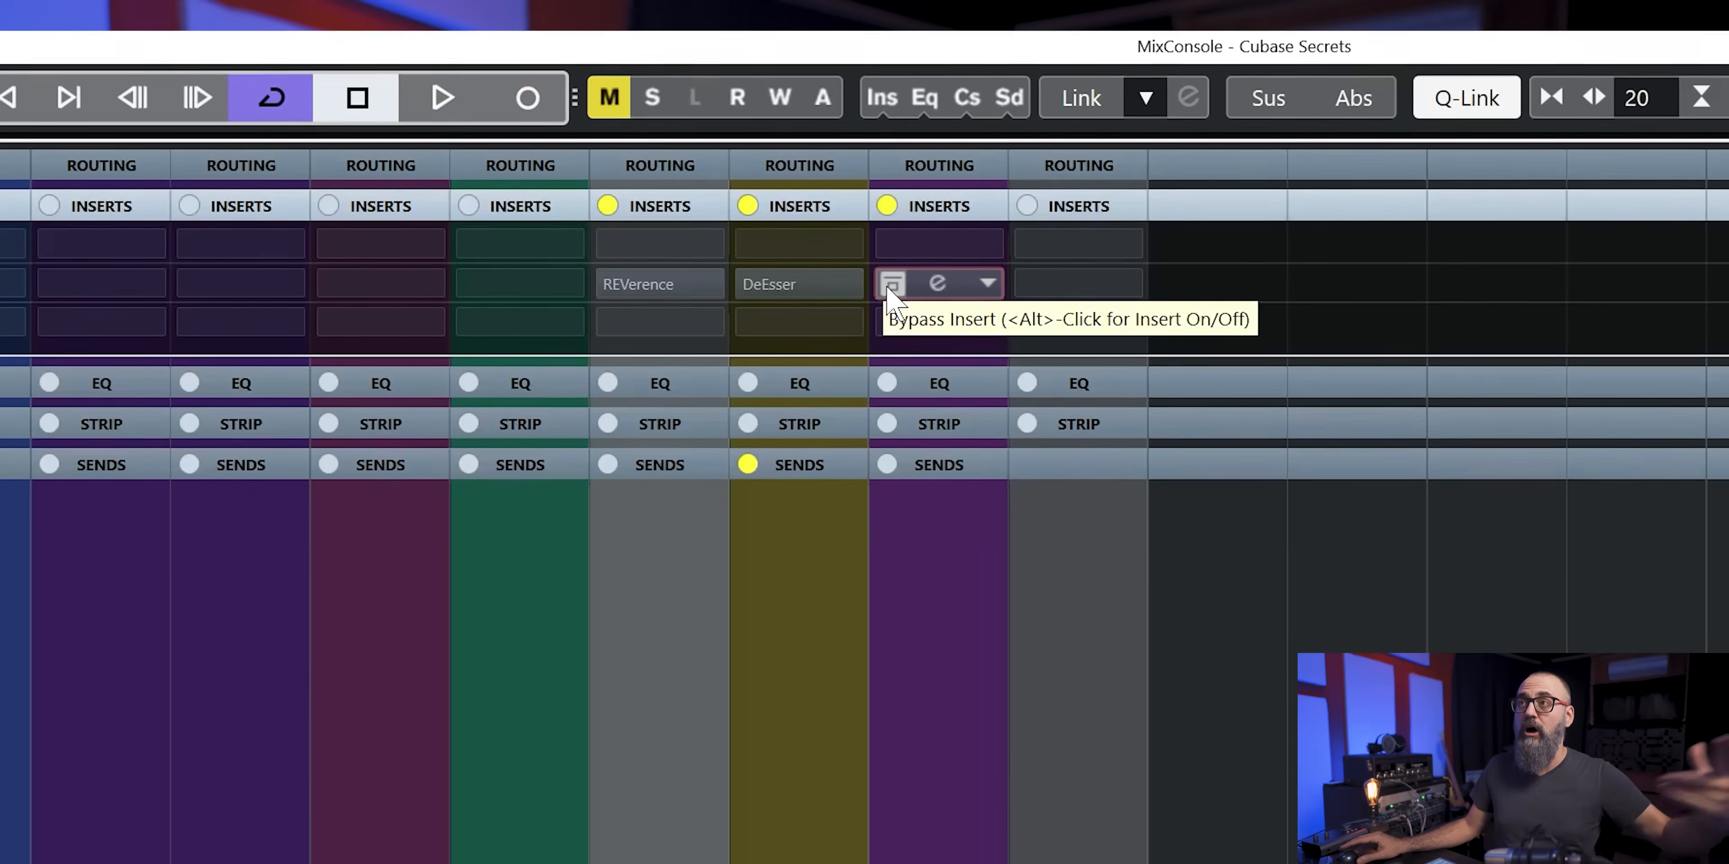
pyautogui.click(889, 281)
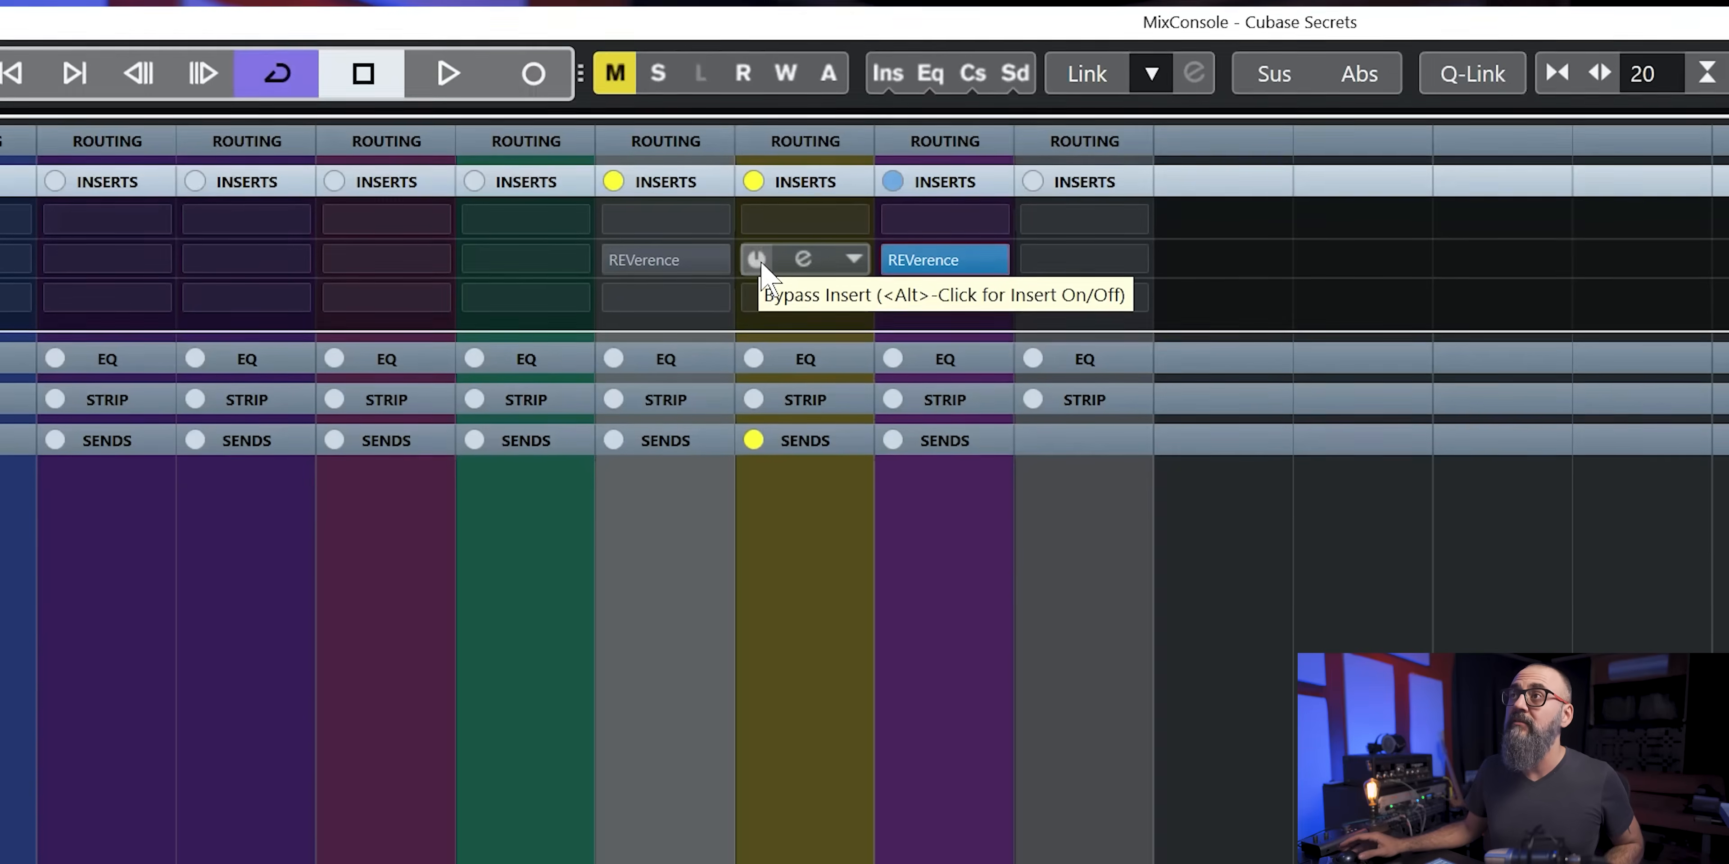
pyautogui.click(758, 267)
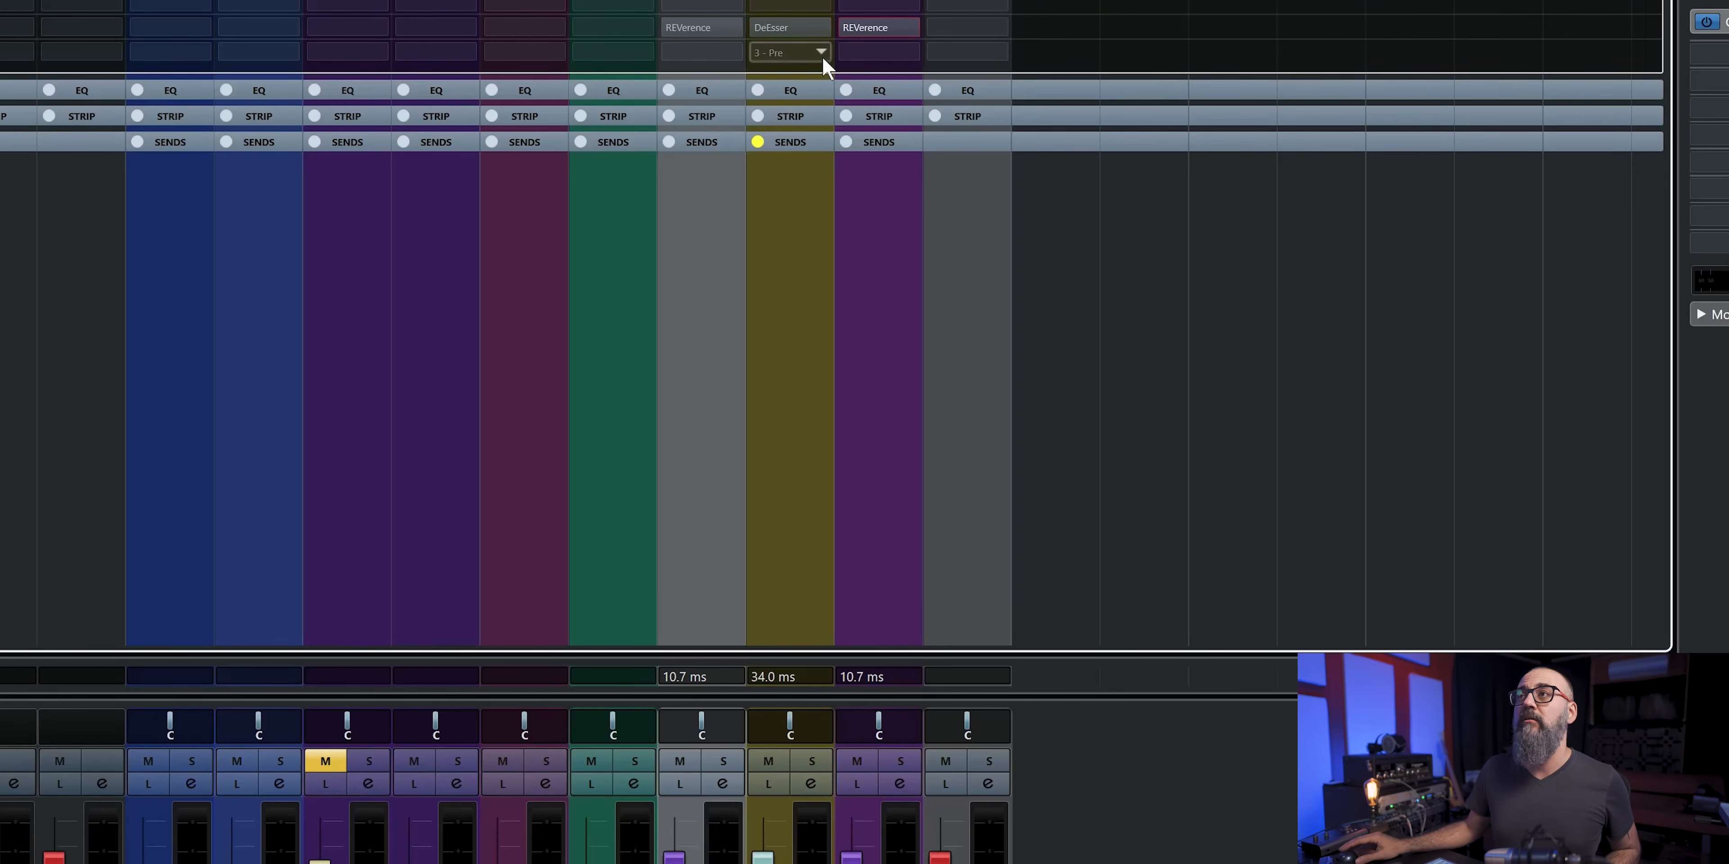
# - Activate the Vocal channel's DeEsser and load the Frequency EQ into insert slot 3, closing the plug-in window
pyautogui.moveTo(767, 34)
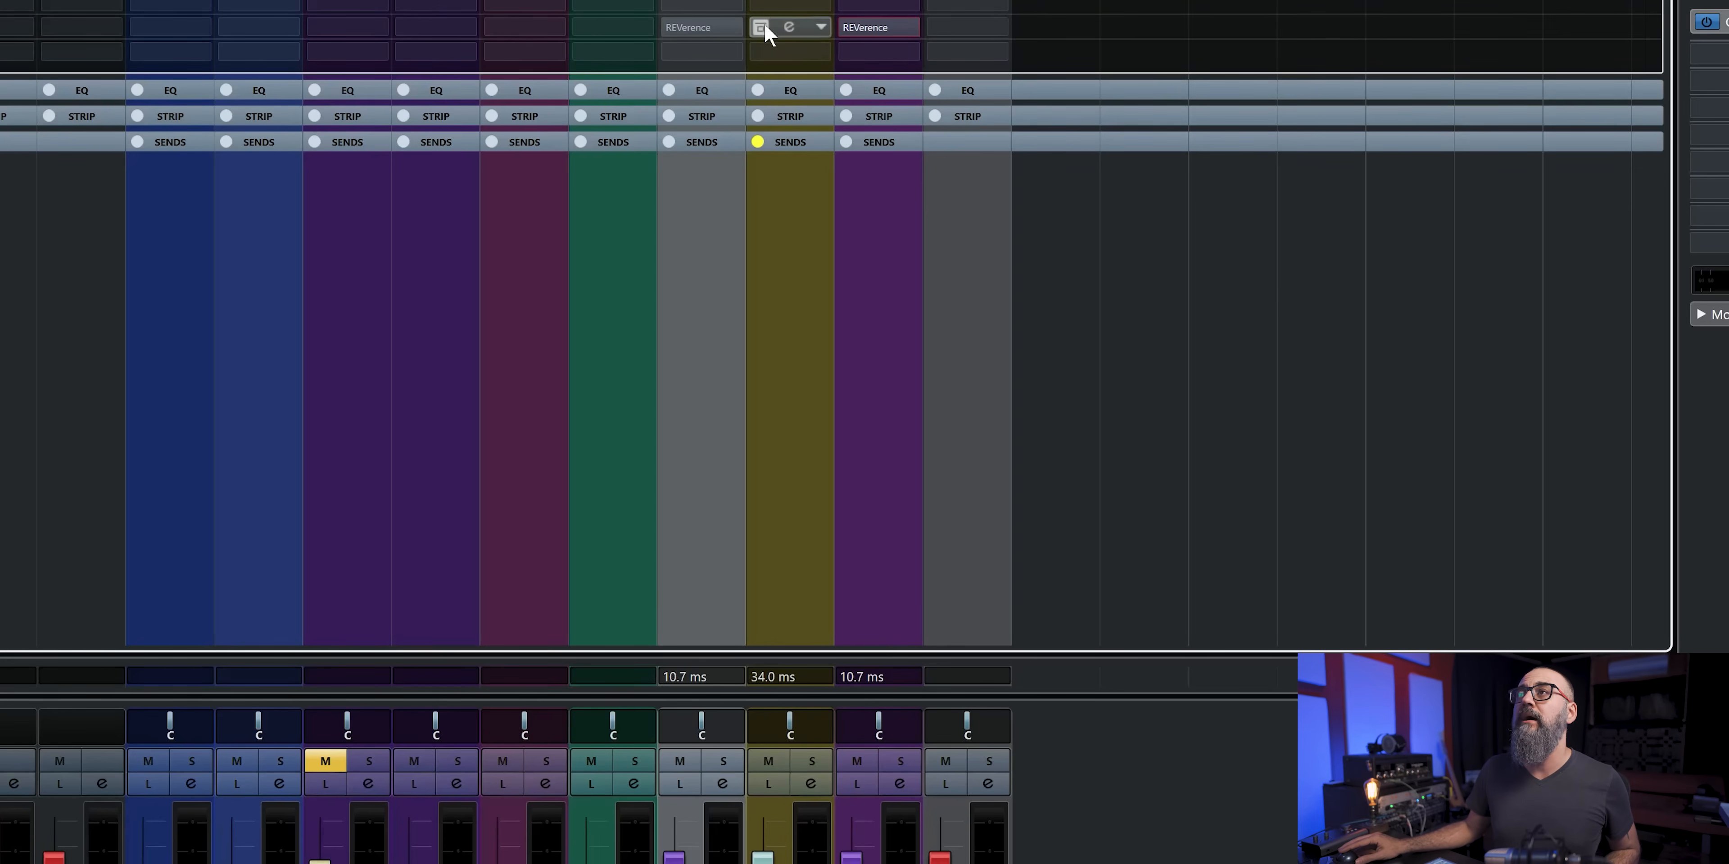
pyautogui.click(820, 52)
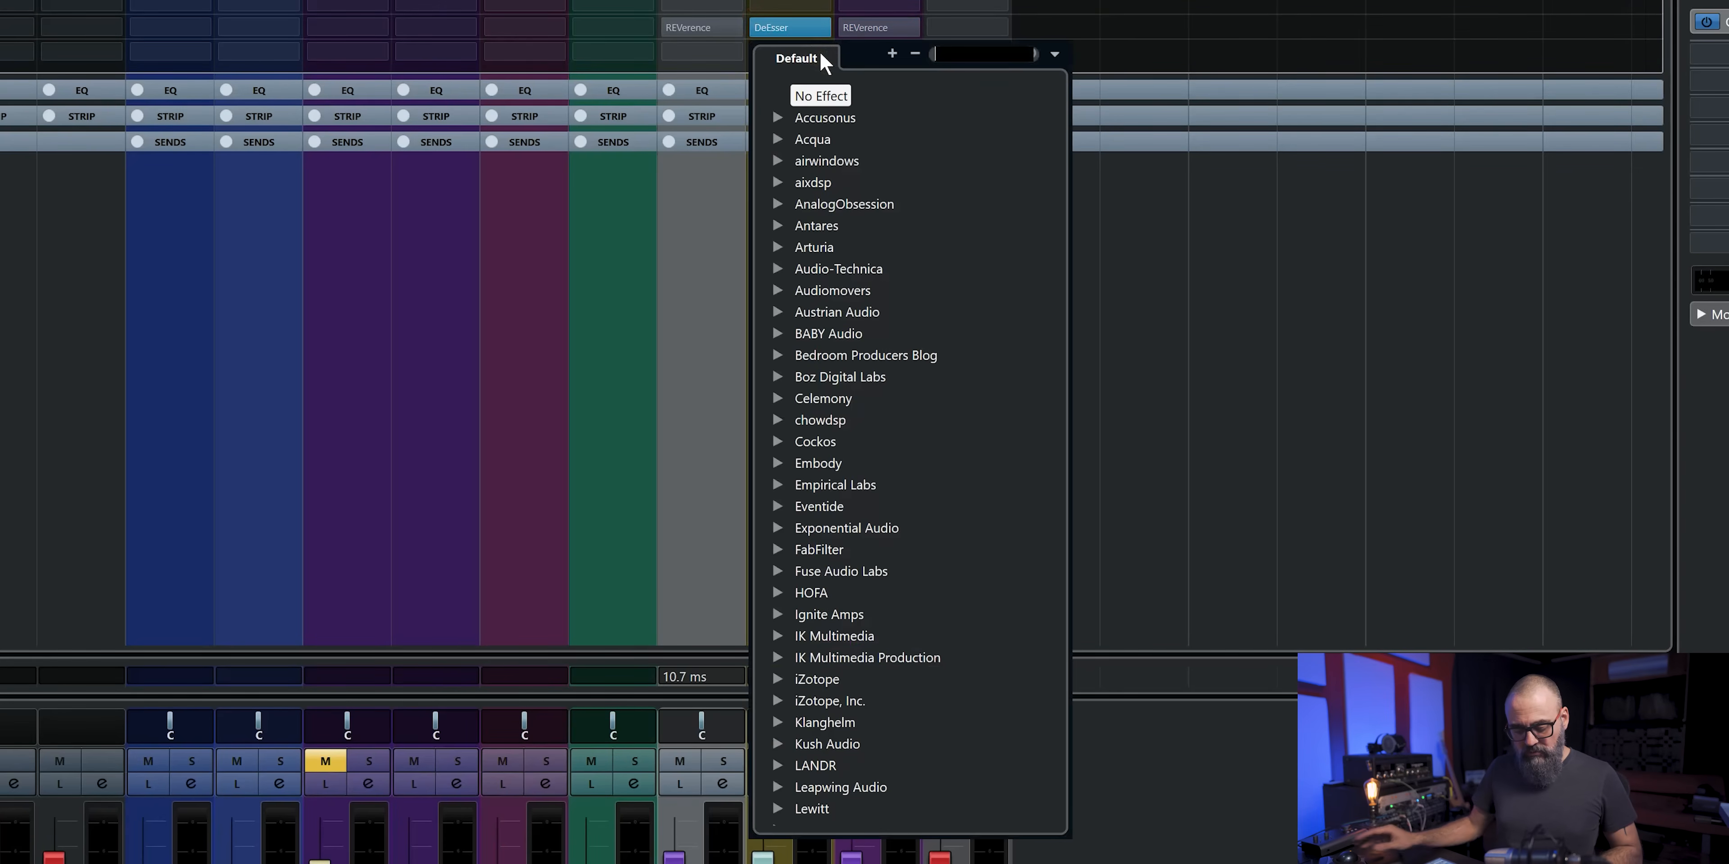
pyautogui.write('fre')
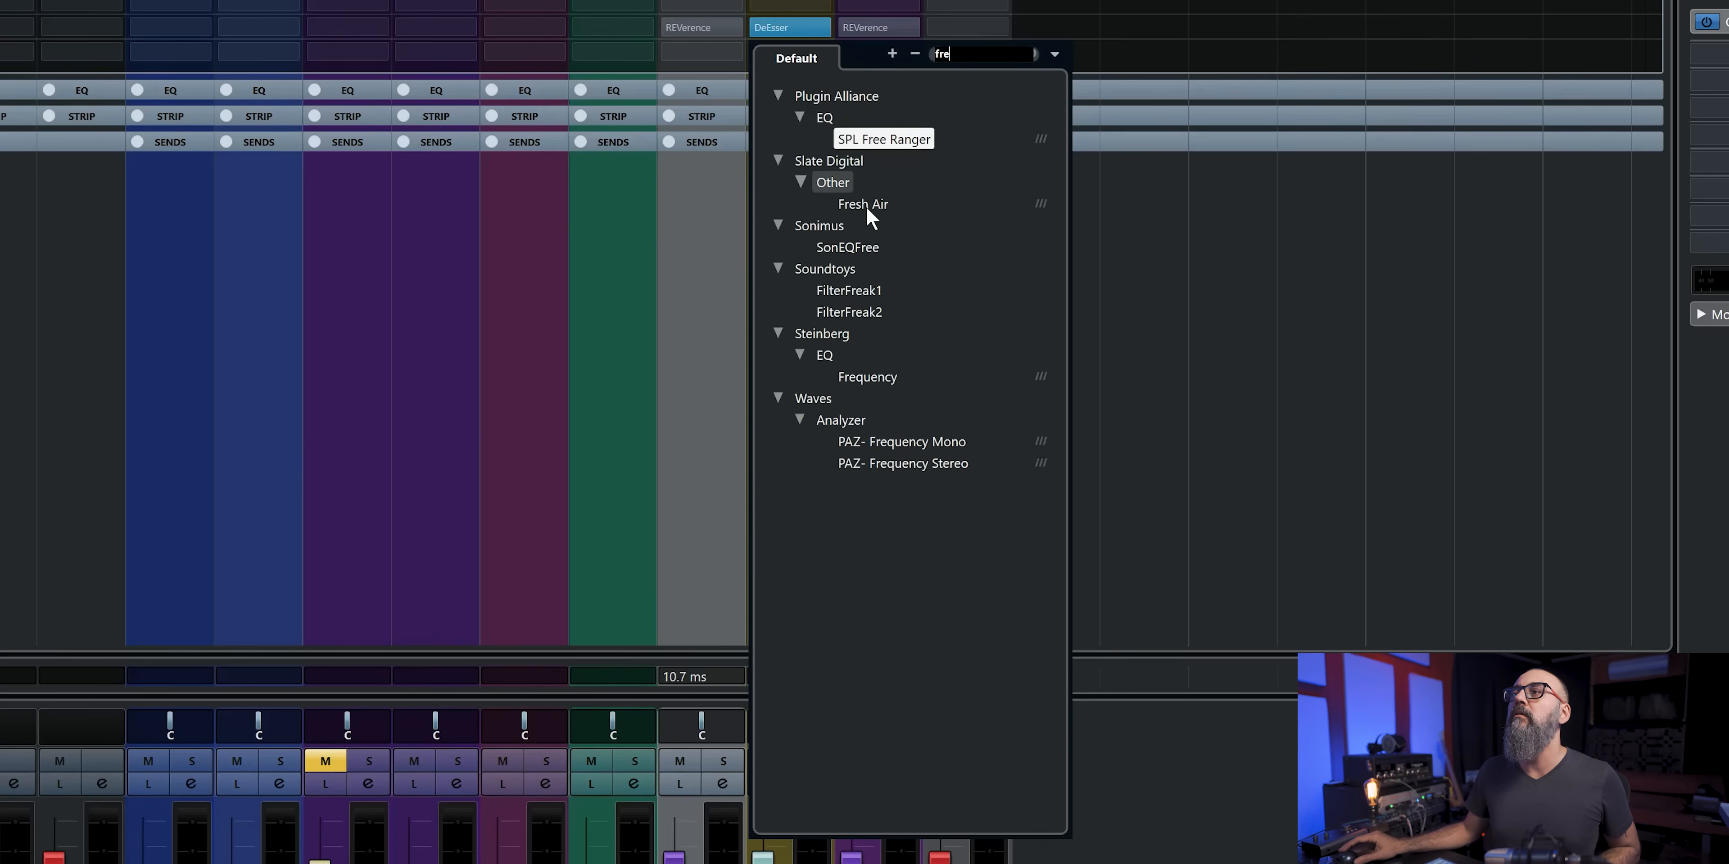
pyautogui.click(872, 373)
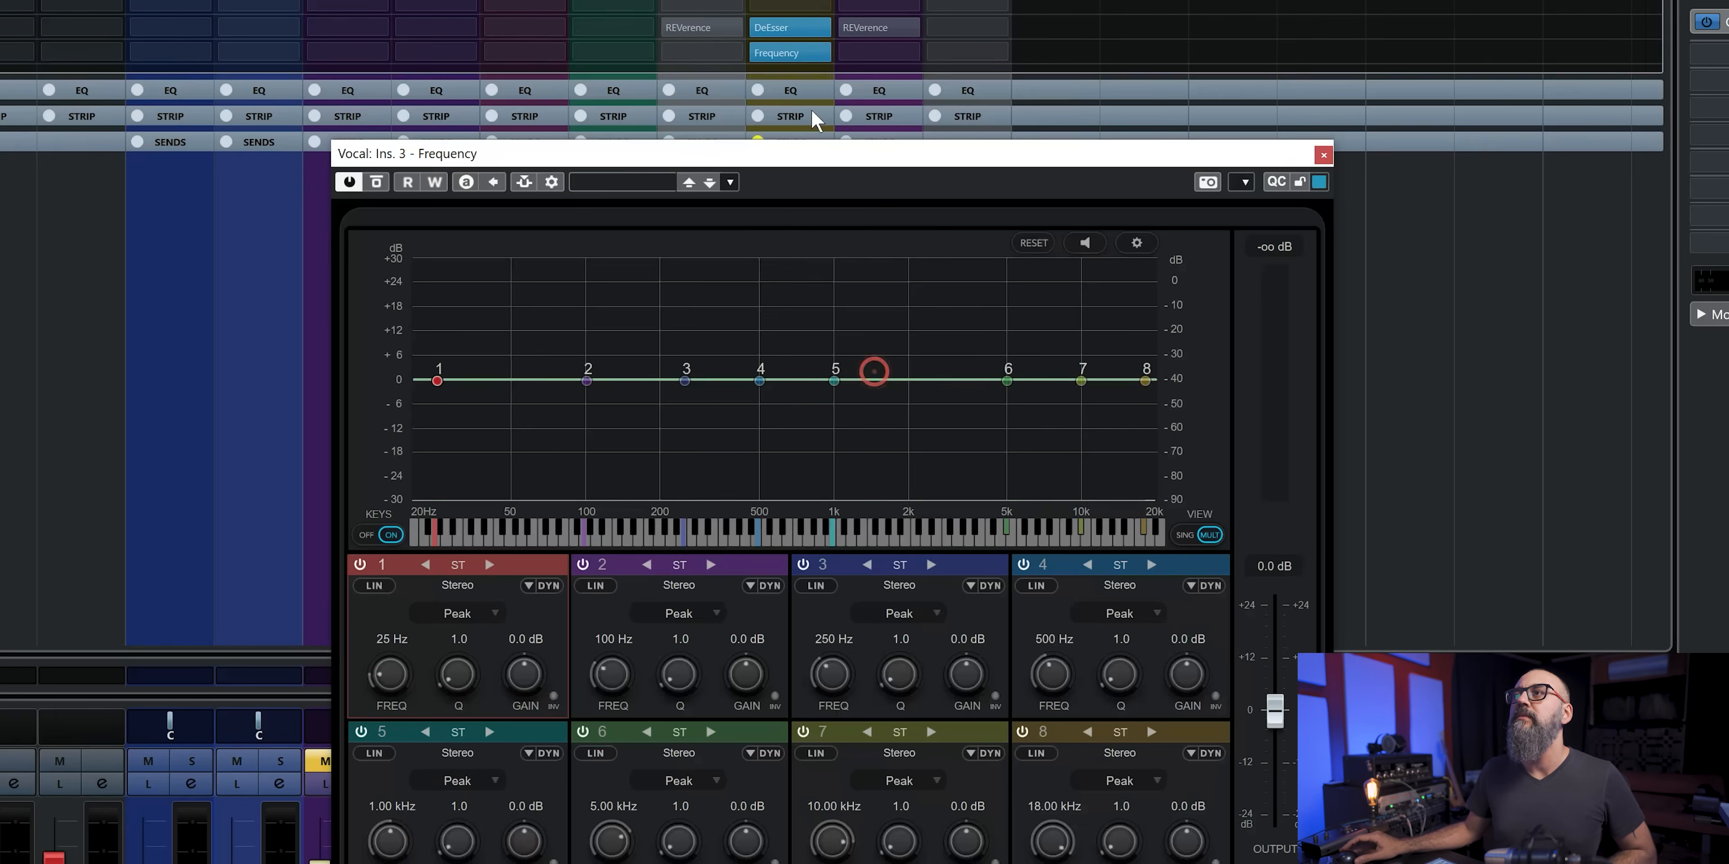
pyautogui.click(1324, 155)
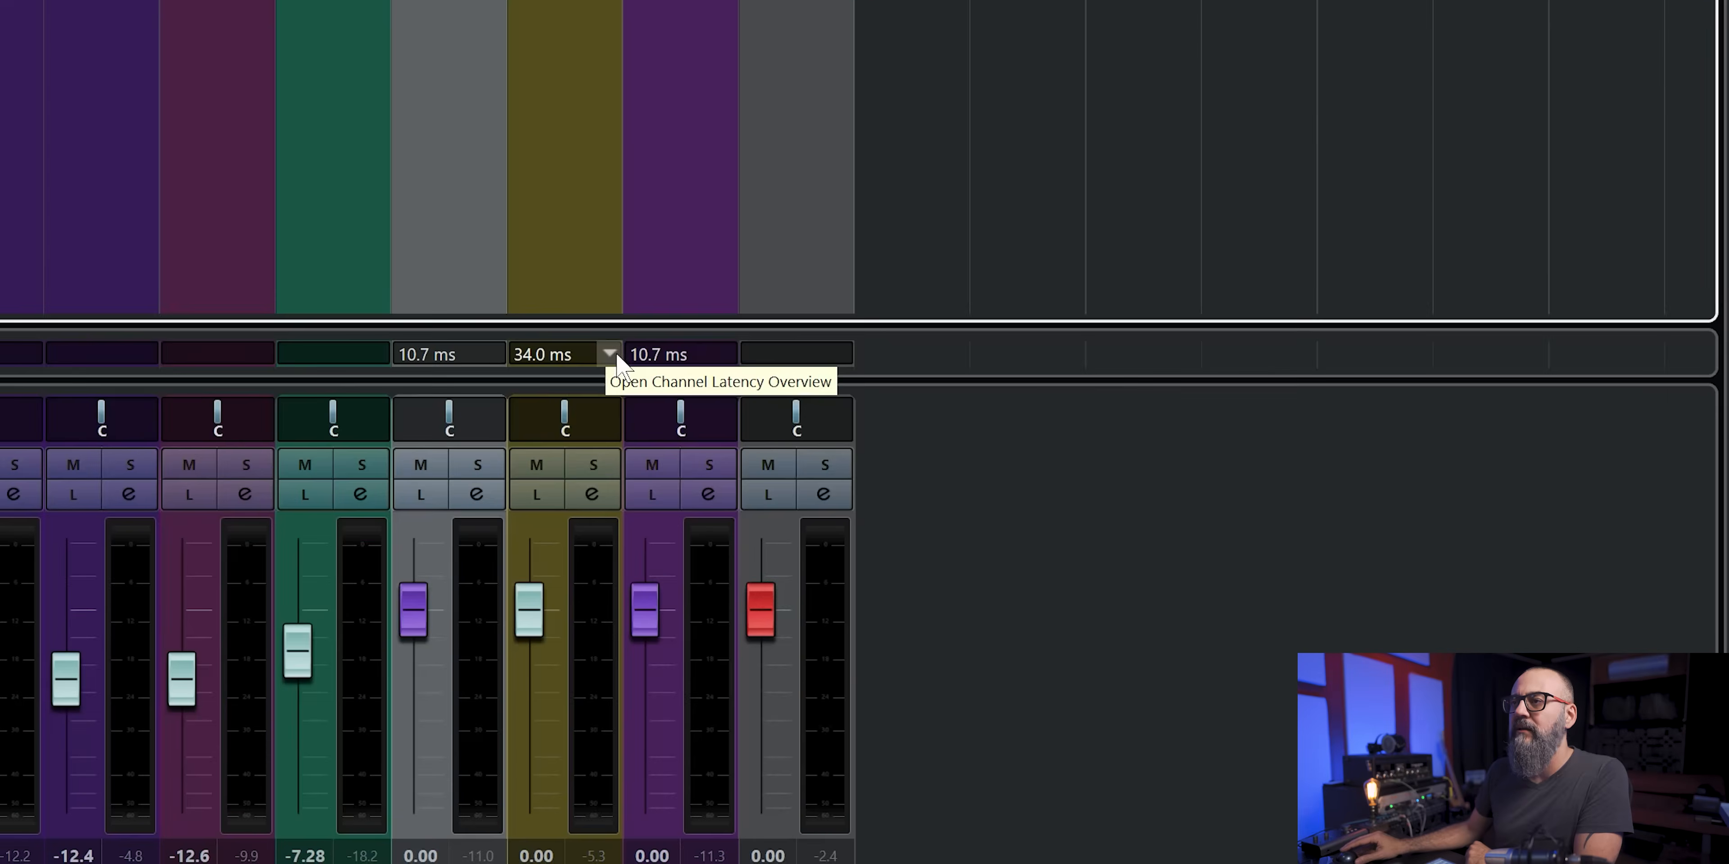
# - Open the Channel Latency Overview of the Vocal channel to examine its per-plug-in latency, and close it
pyautogui.click(614, 356)
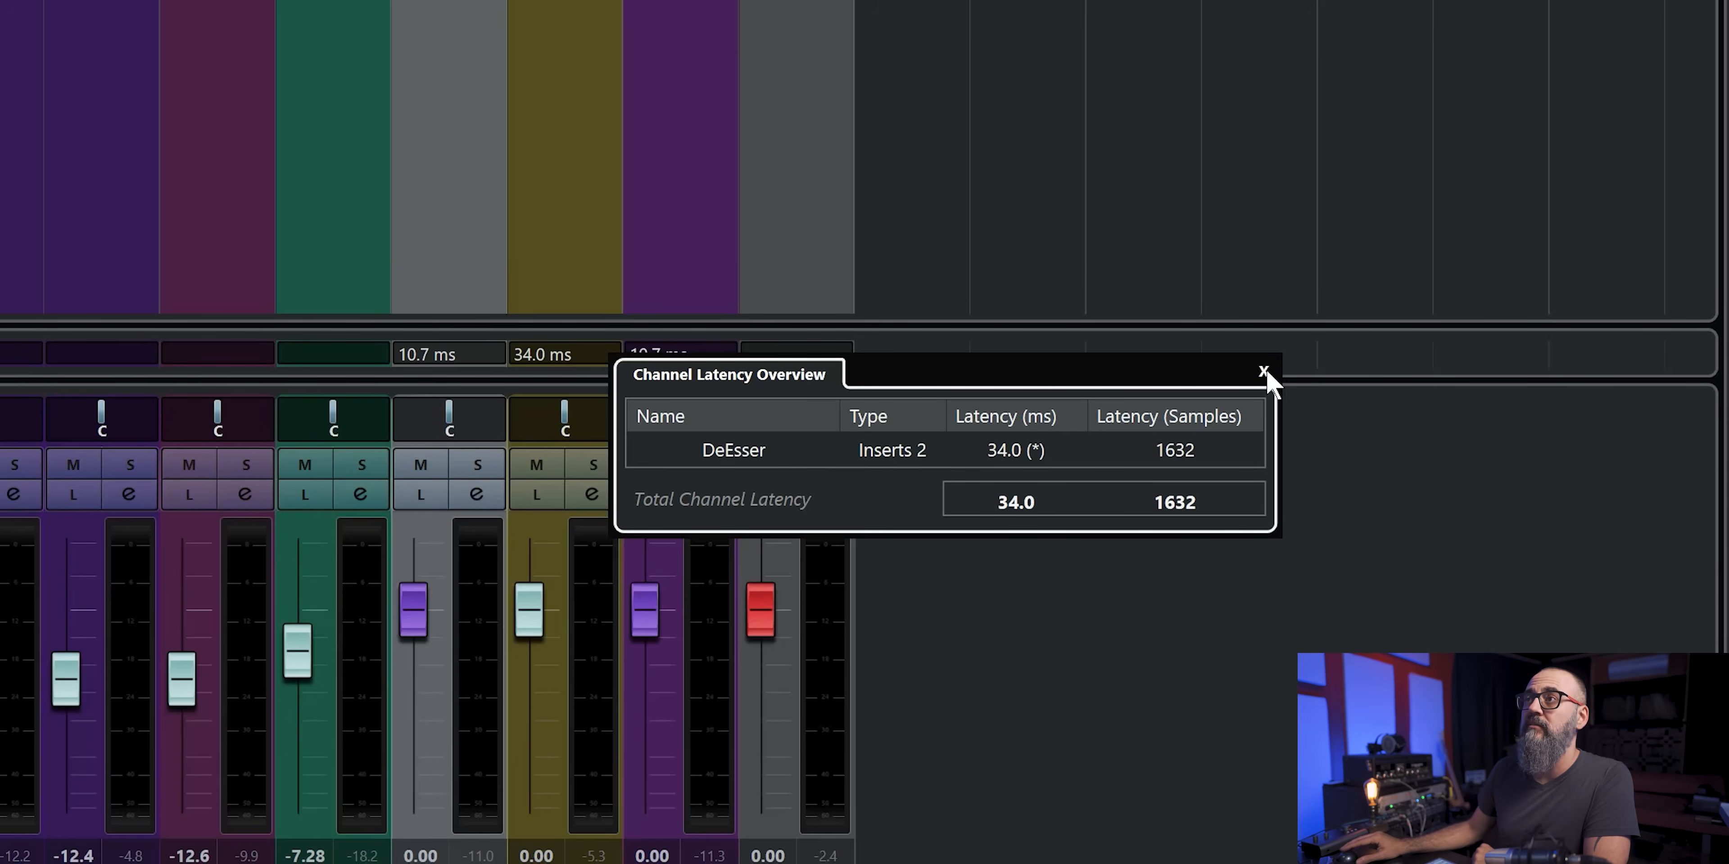
pyautogui.click(610, 350)
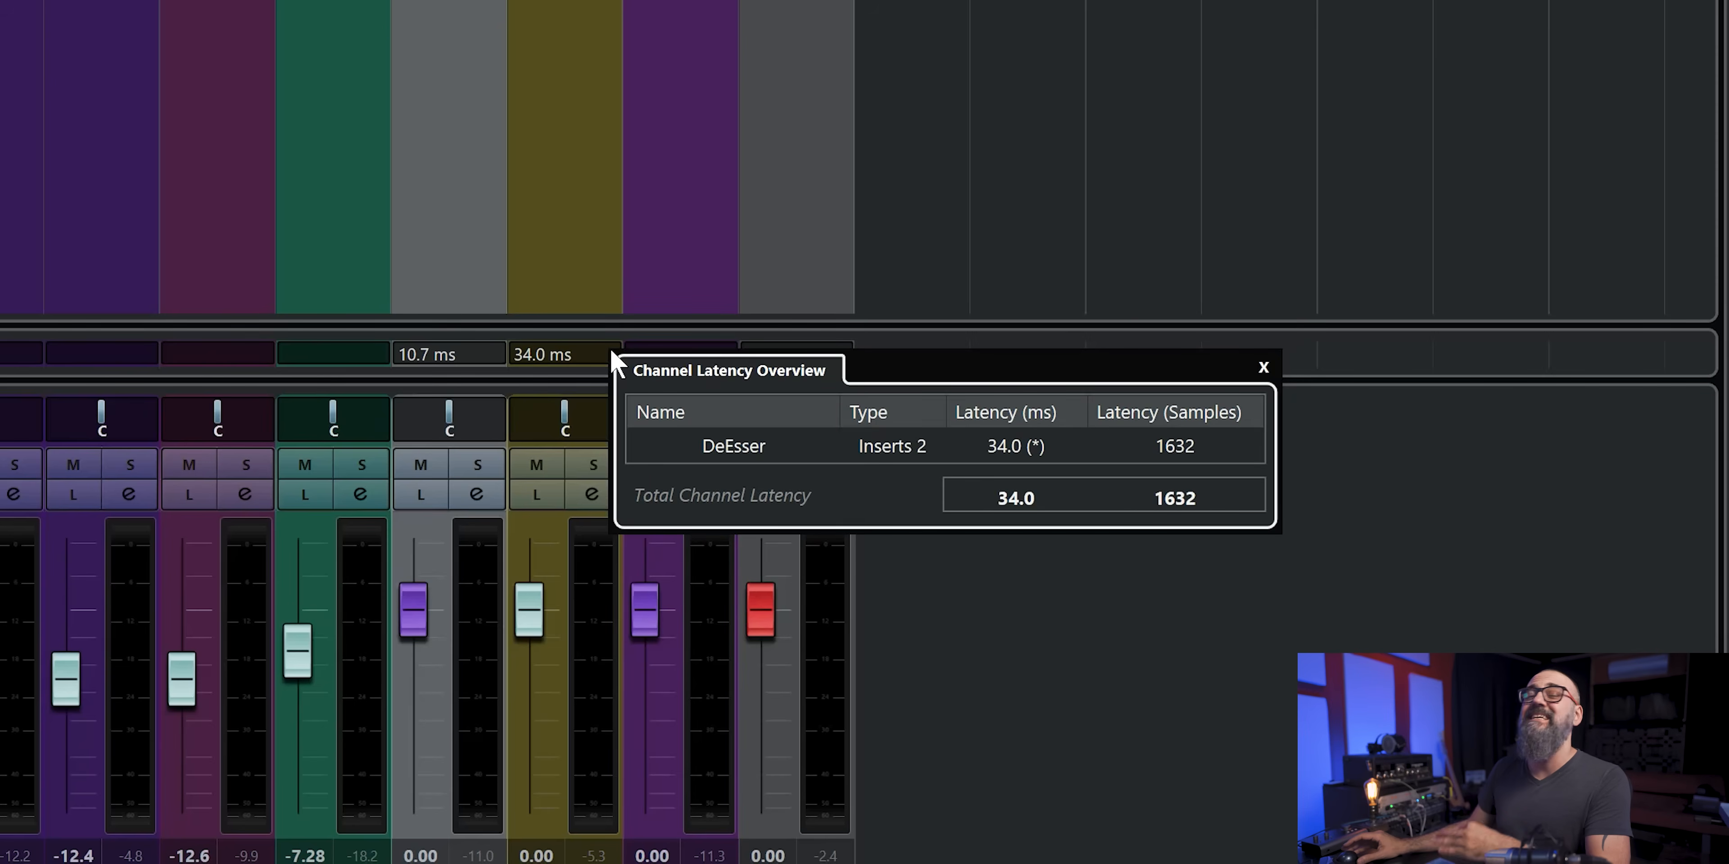
pyautogui.click(1263, 368)
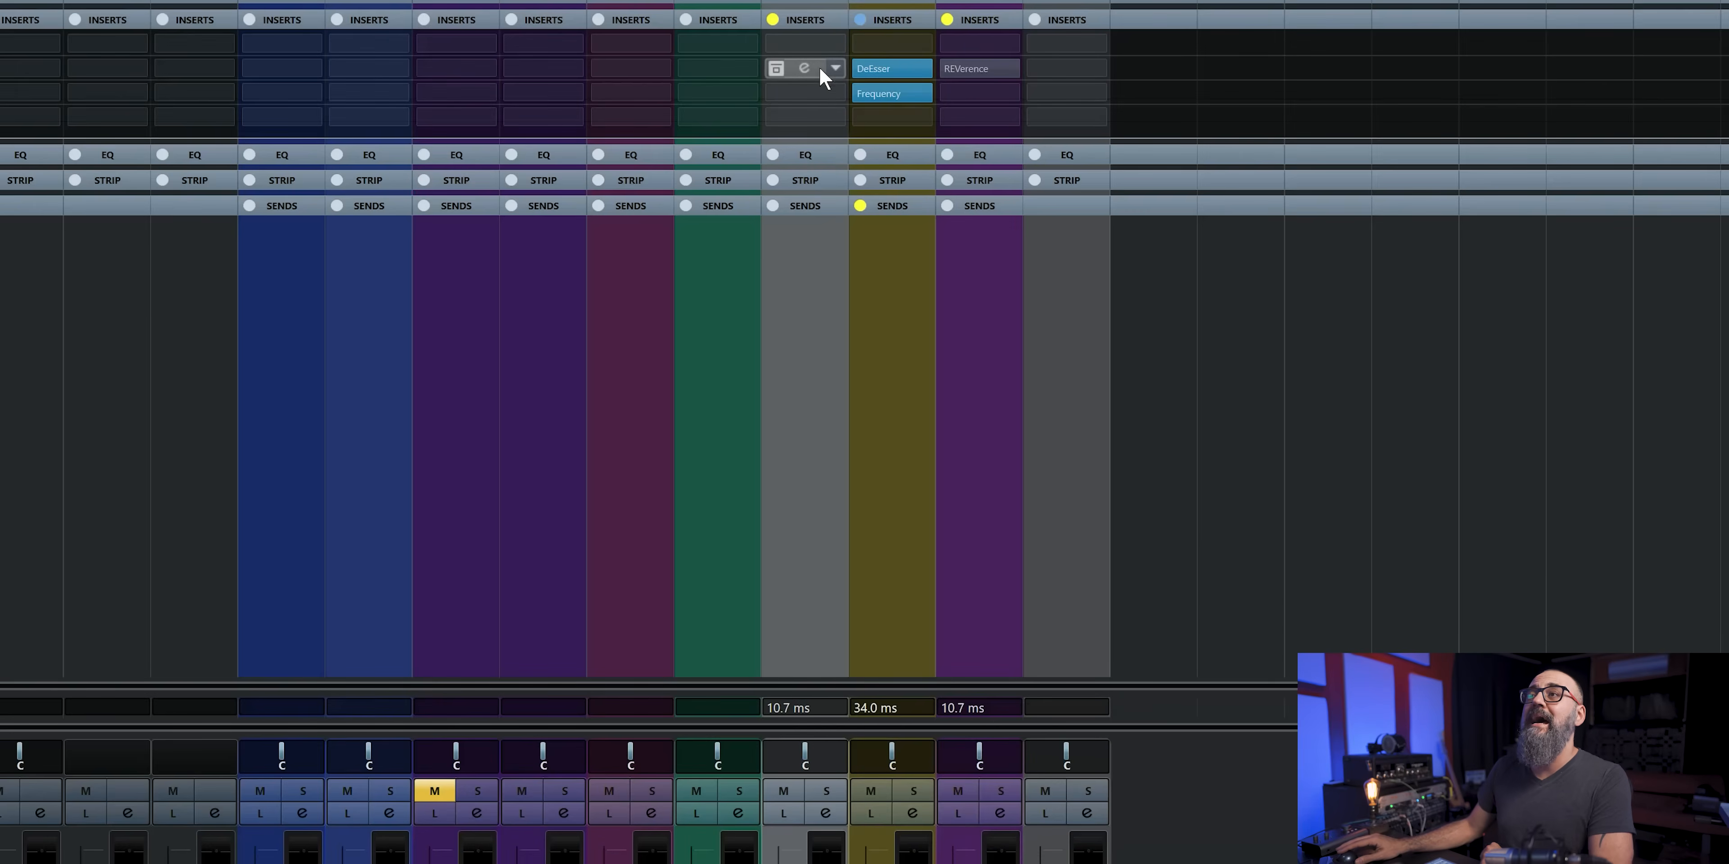
# - Move REVerence from the FX 01-DeEsser channel to the Vocal channel's insert slot 4, activate it and check the Channel Latency Overview
pyautogui.moveTo(814, 69); pyautogui.dragTo(866, 116)
pyautogui.click(856, 116)
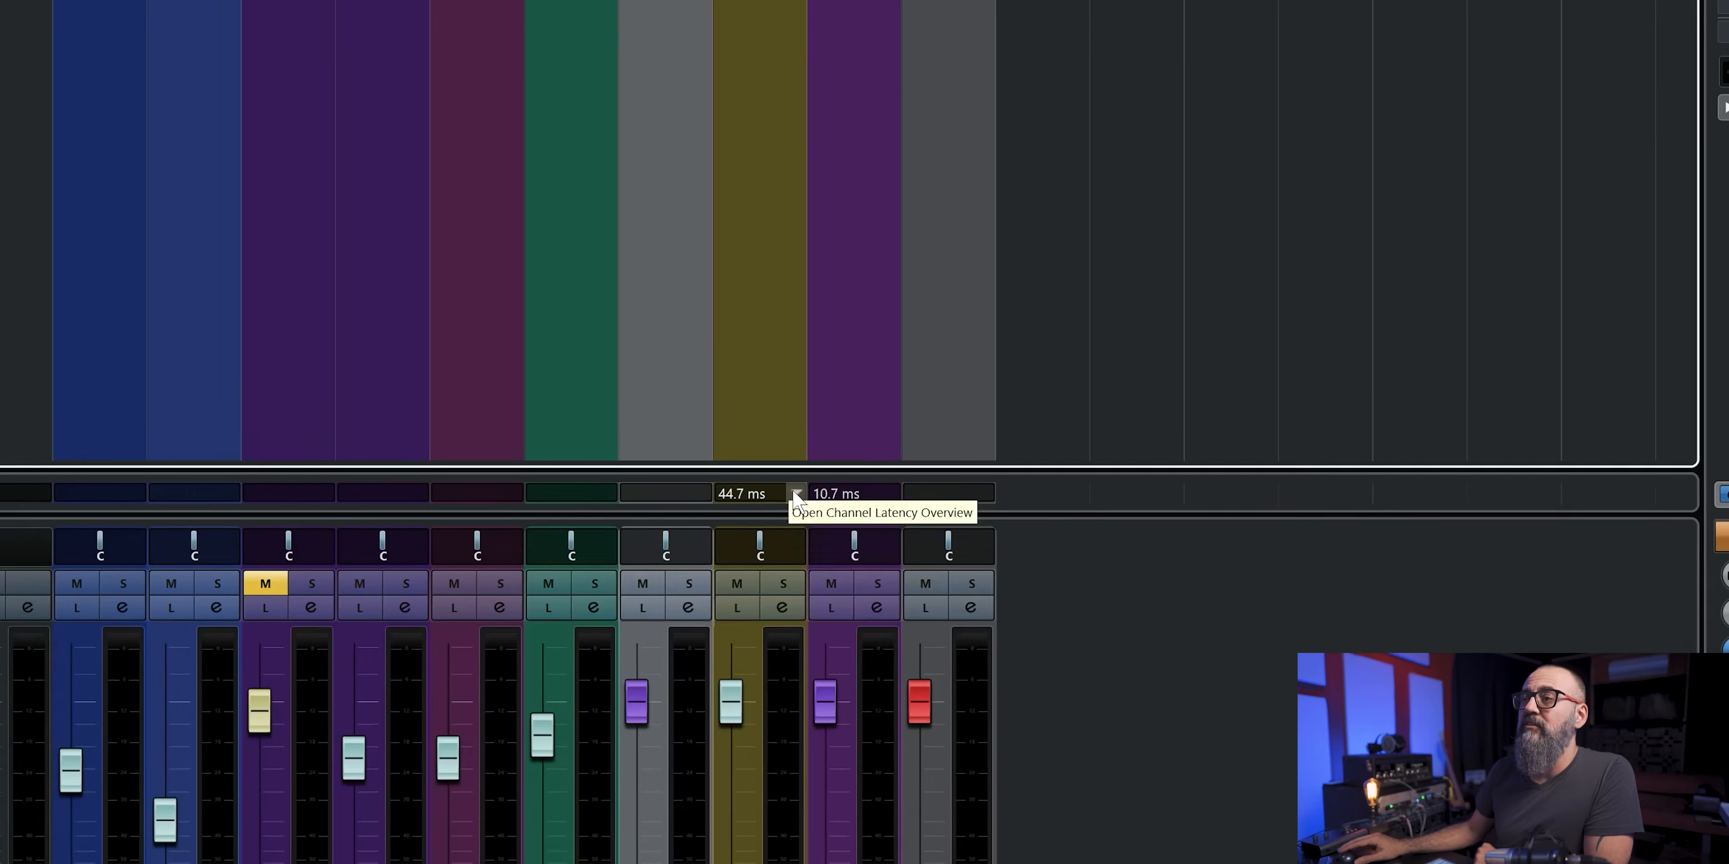
pyautogui.click(925, 707)
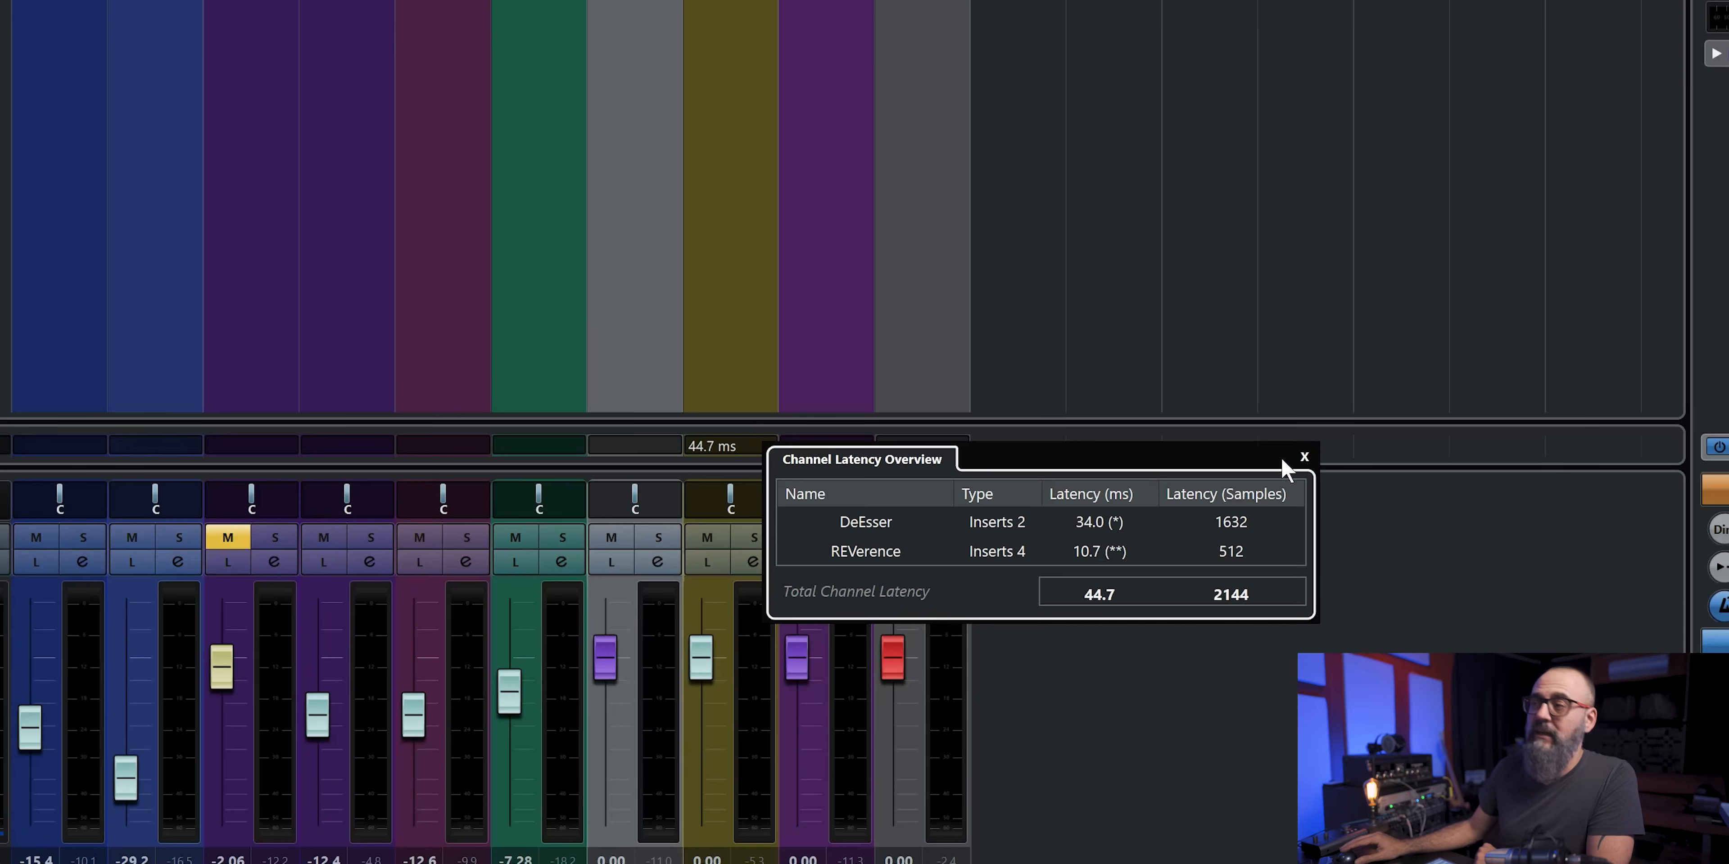
pyautogui.click(1307, 457)
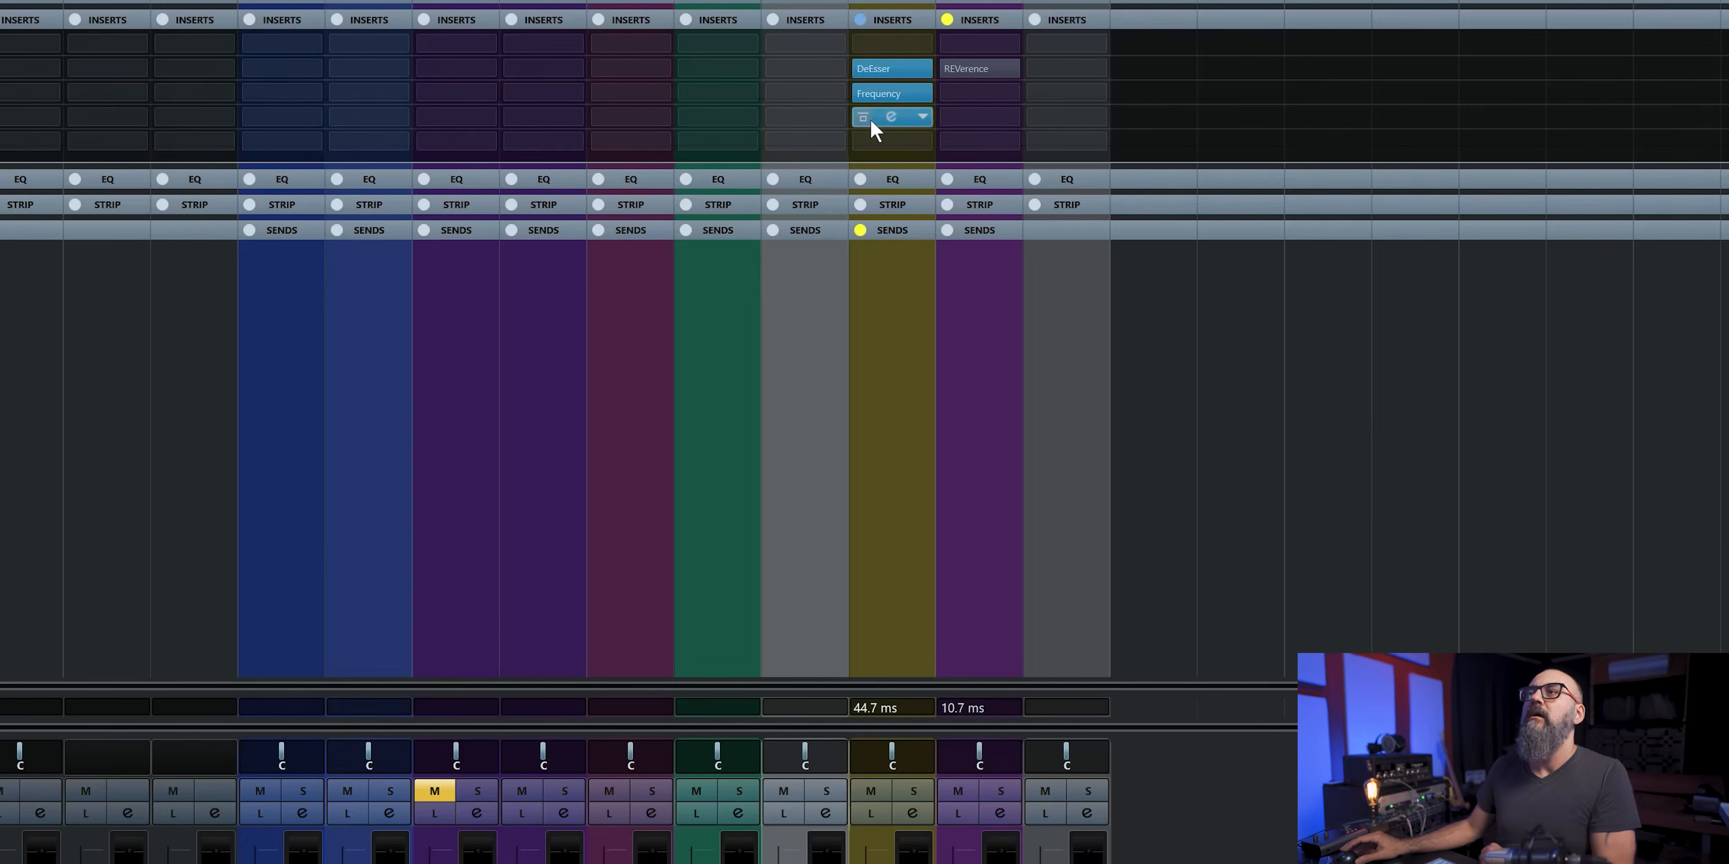
# - Switch off the REVerence and DeEsser inserts on the Vocal channel and the REVerence insert on the FX 02-REVelation channel
pyautogui.keyDown('alt'); pyautogui.click(863, 118); pyautogui.keyUp('alt')
pyautogui.keyDown('alt'); pyautogui.click(862, 68); pyautogui.keyUp('alt')
pyautogui.keyDown('alt'); pyautogui.click(957, 69); pyautogui.keyUp('alt')
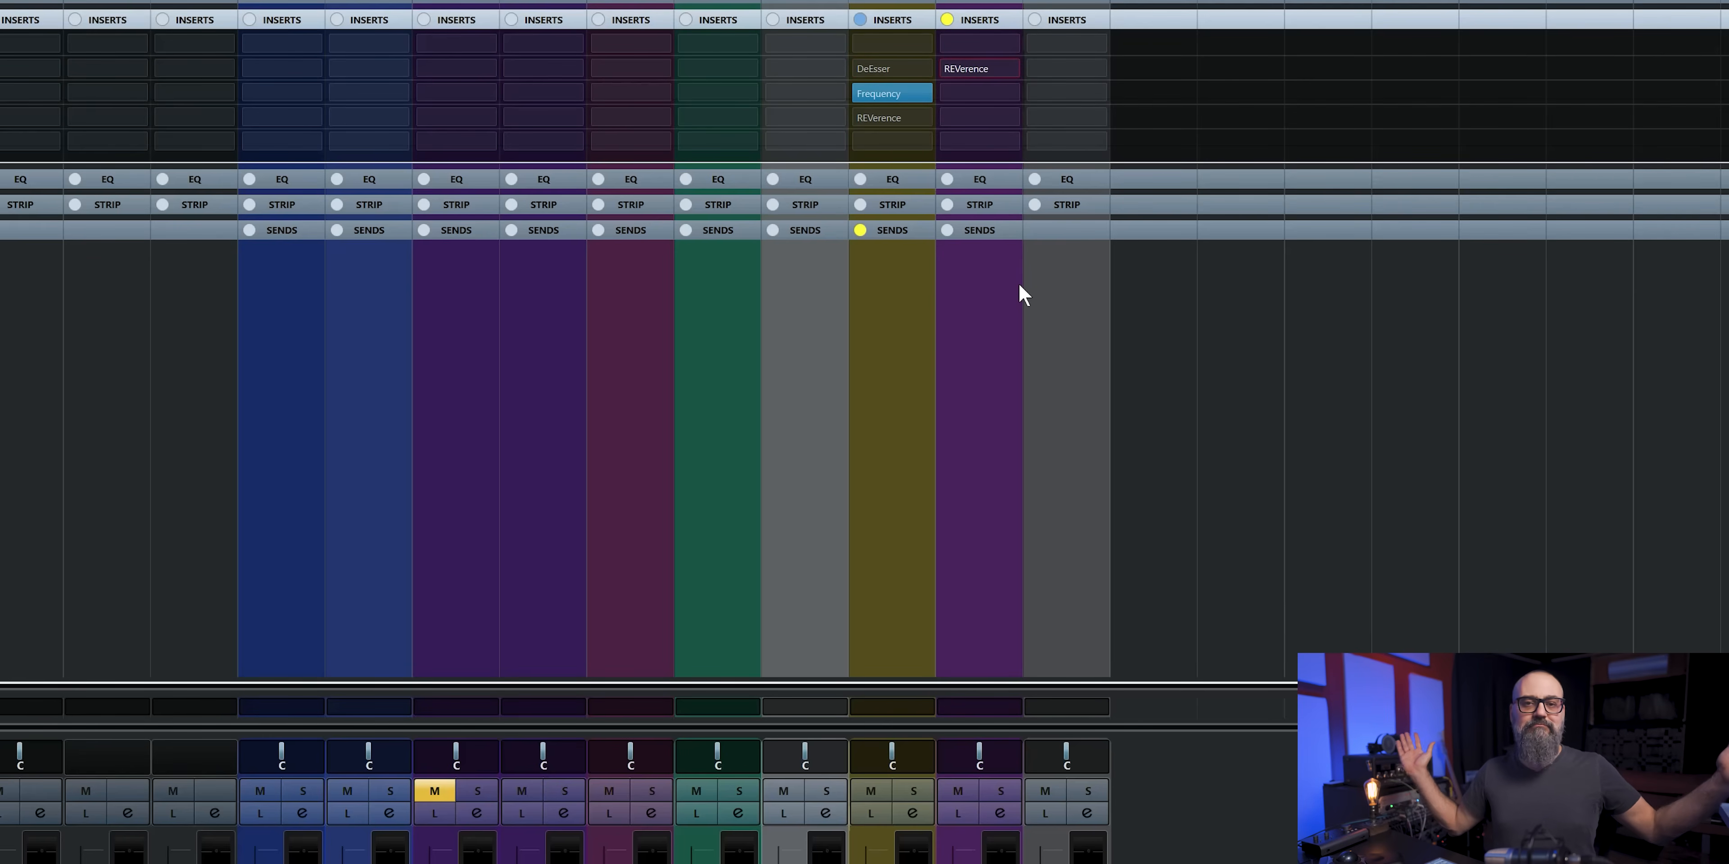
pyautogui.moveTo(973, 69)
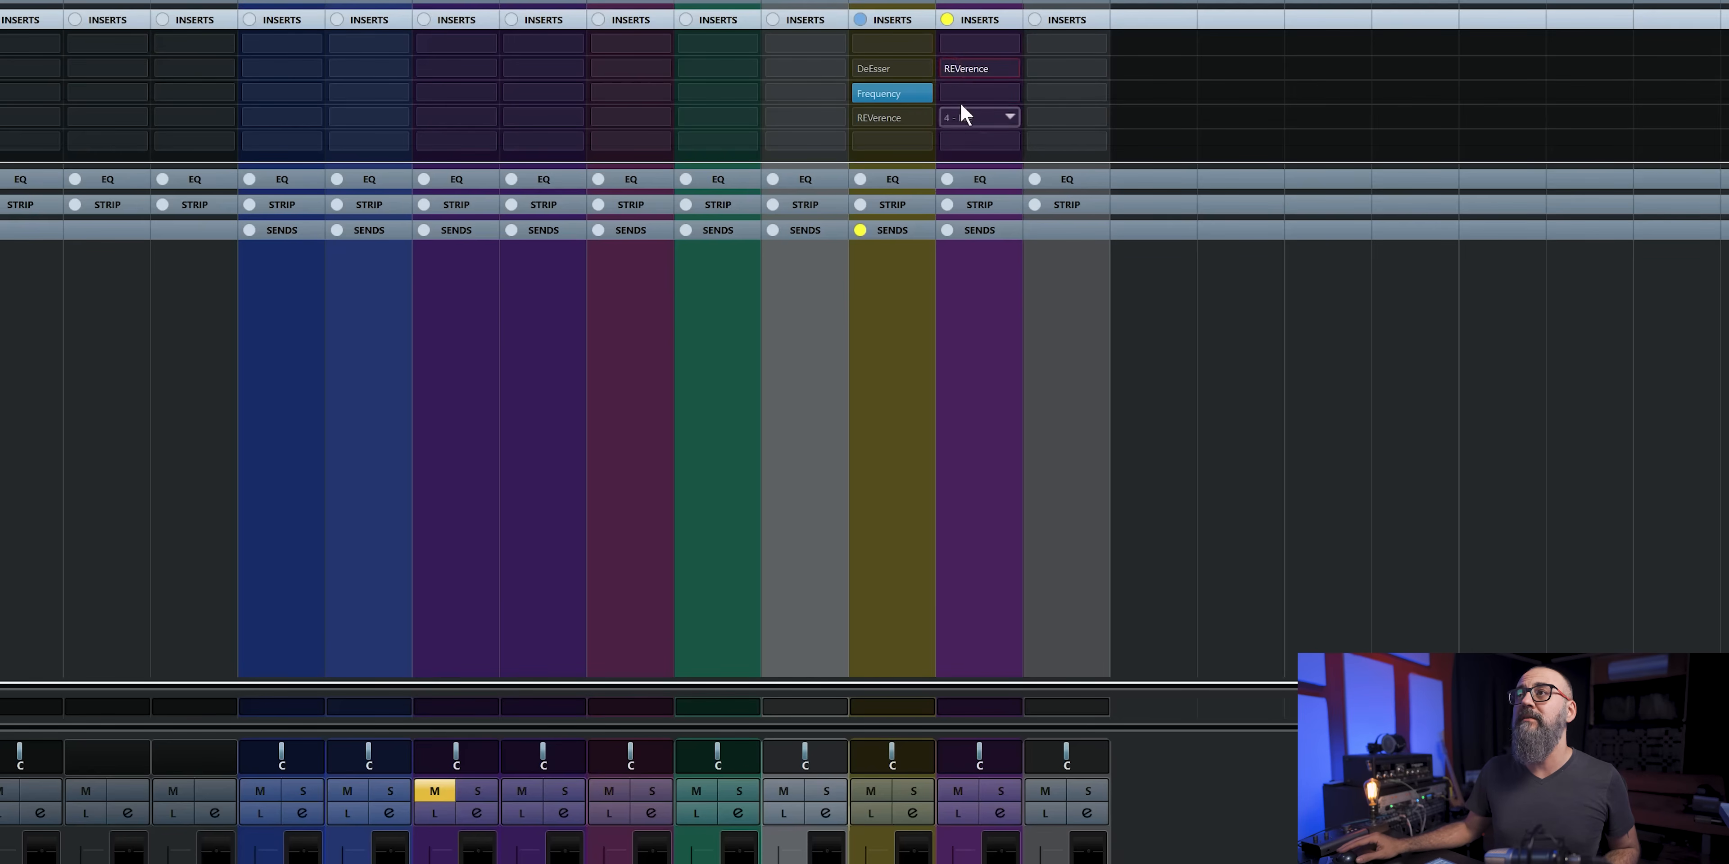
pyautogui.click(952, 70)
pyautogui.click(947, 70)
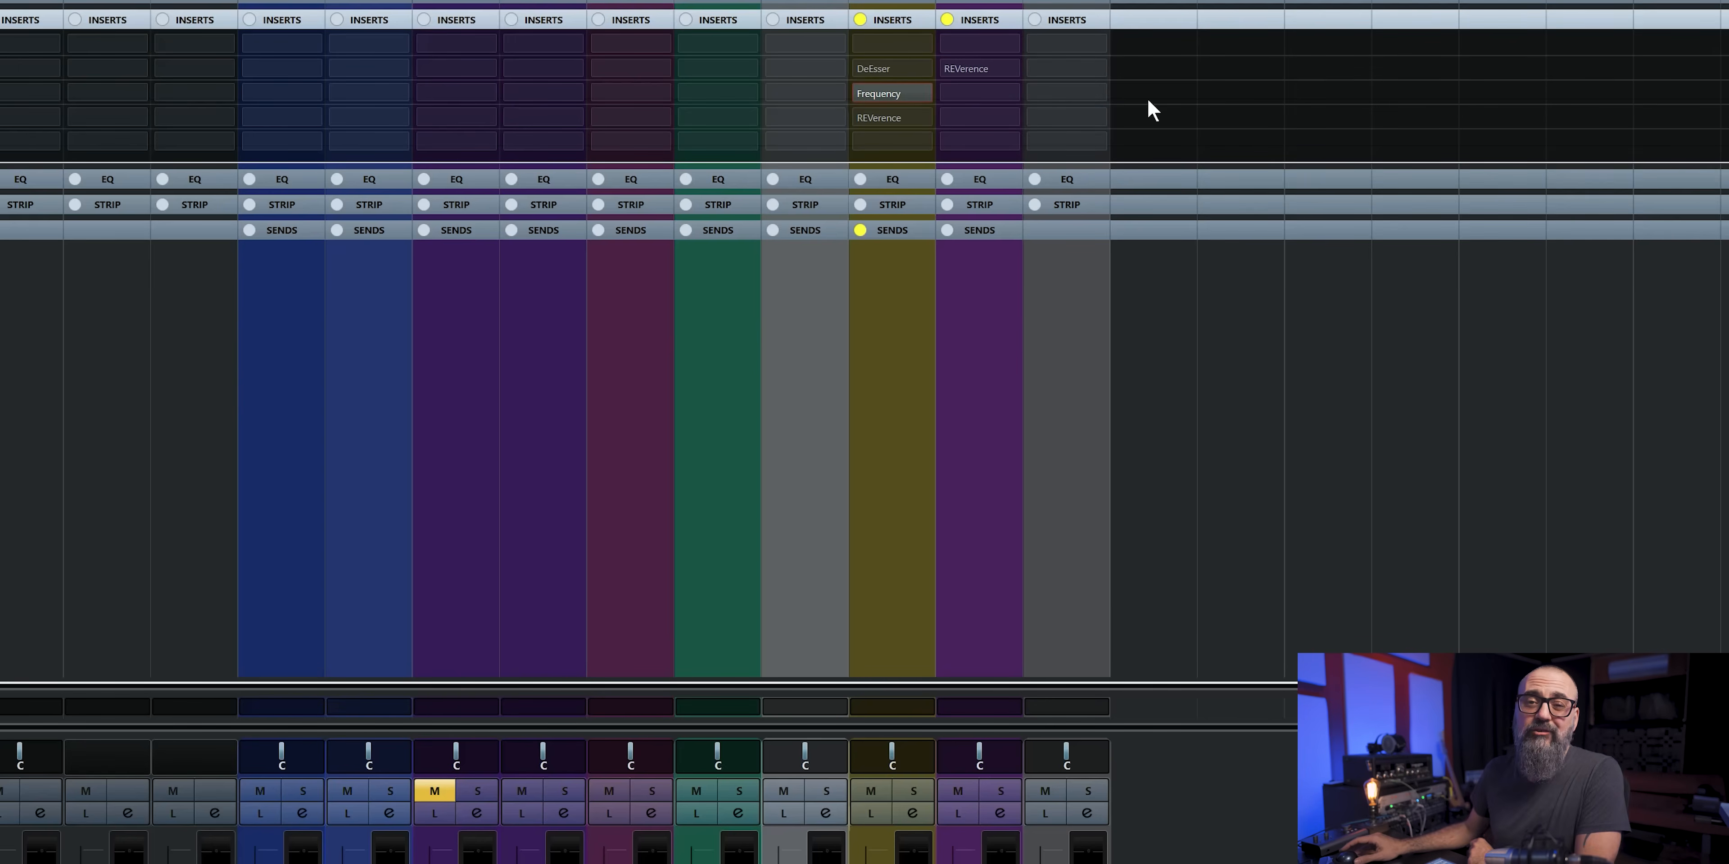
# - Open the Vocal channel's DeEsser, move its window away from the mixer channels and toggle its Live mode
pyautogui.click(885, 67)
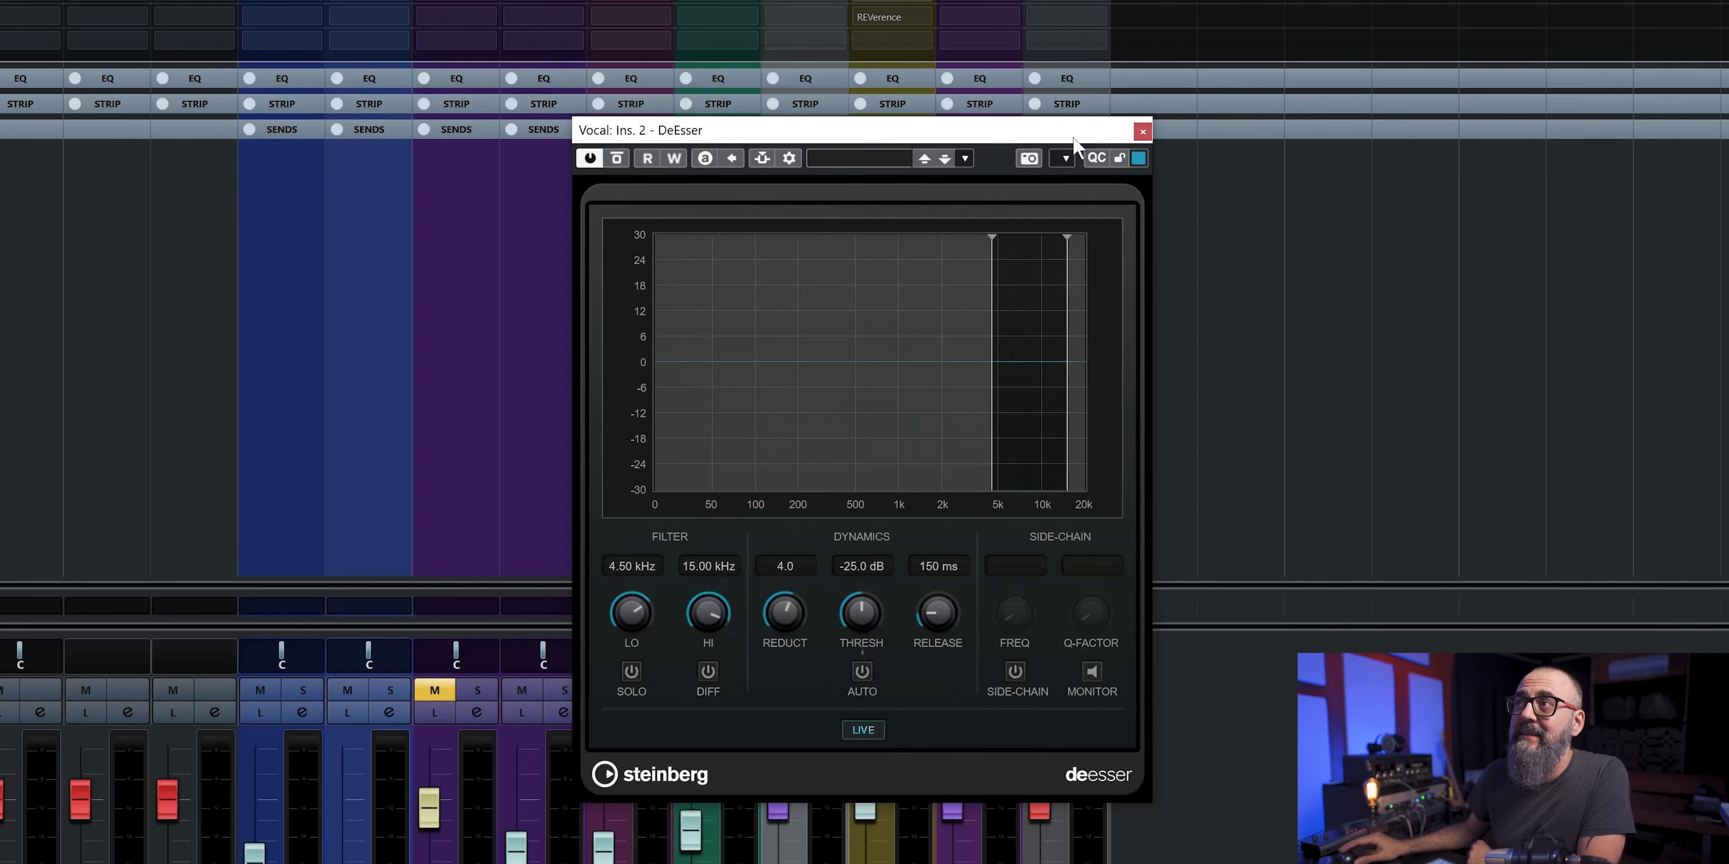
pyautogui.moveTo(1072, 138); pyautogui.dragTo(1545, 46)
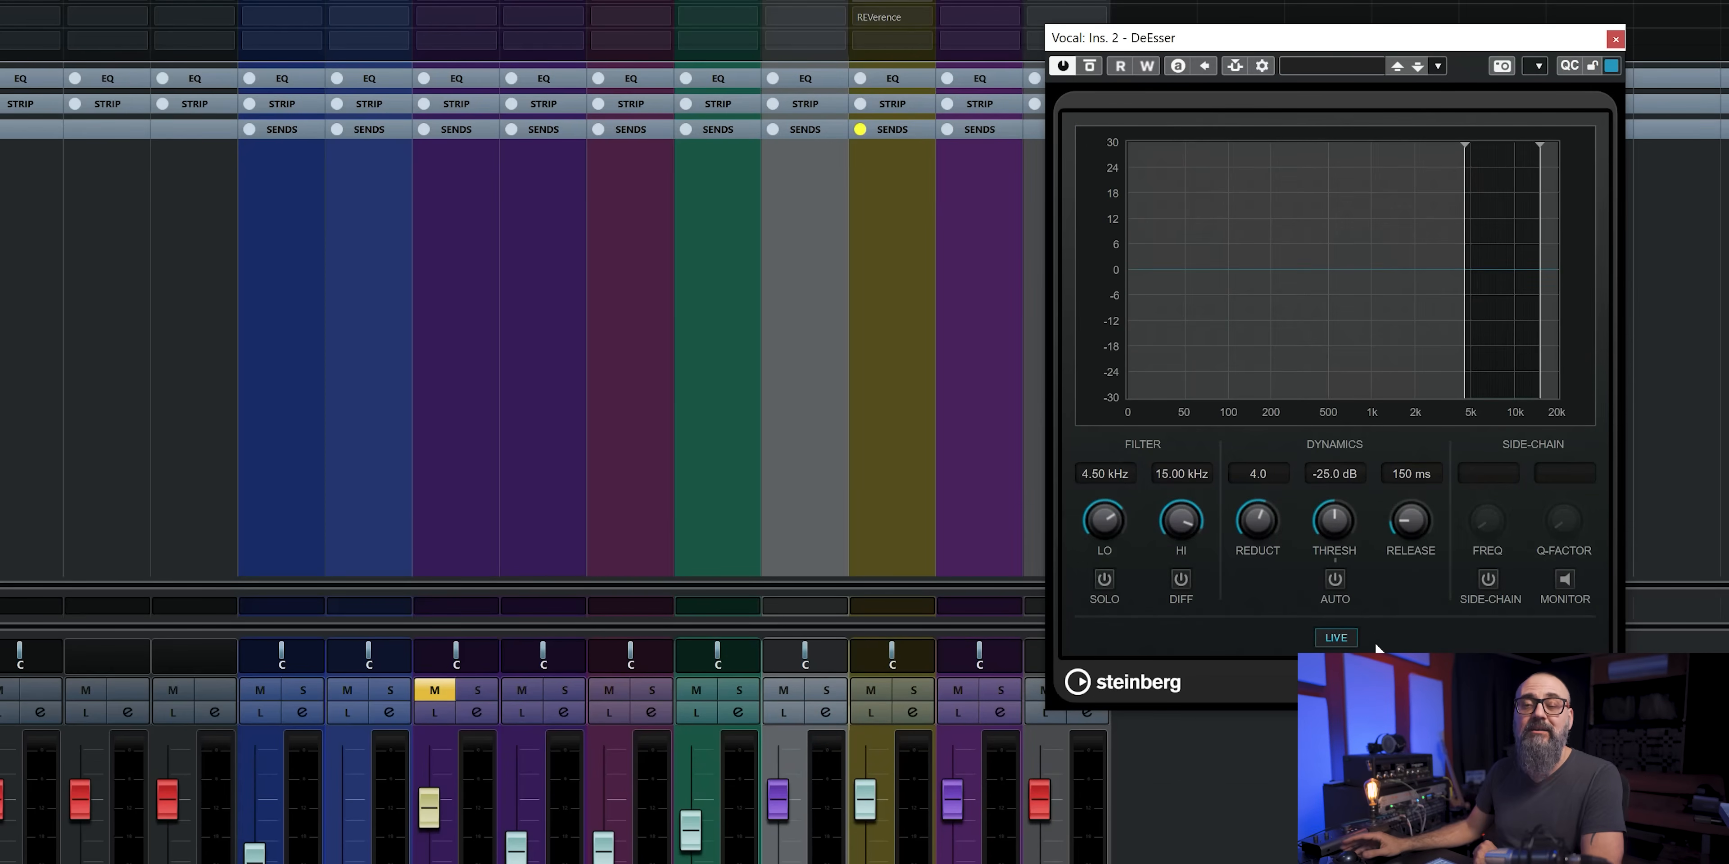
pyautogui.click(1348, 639)
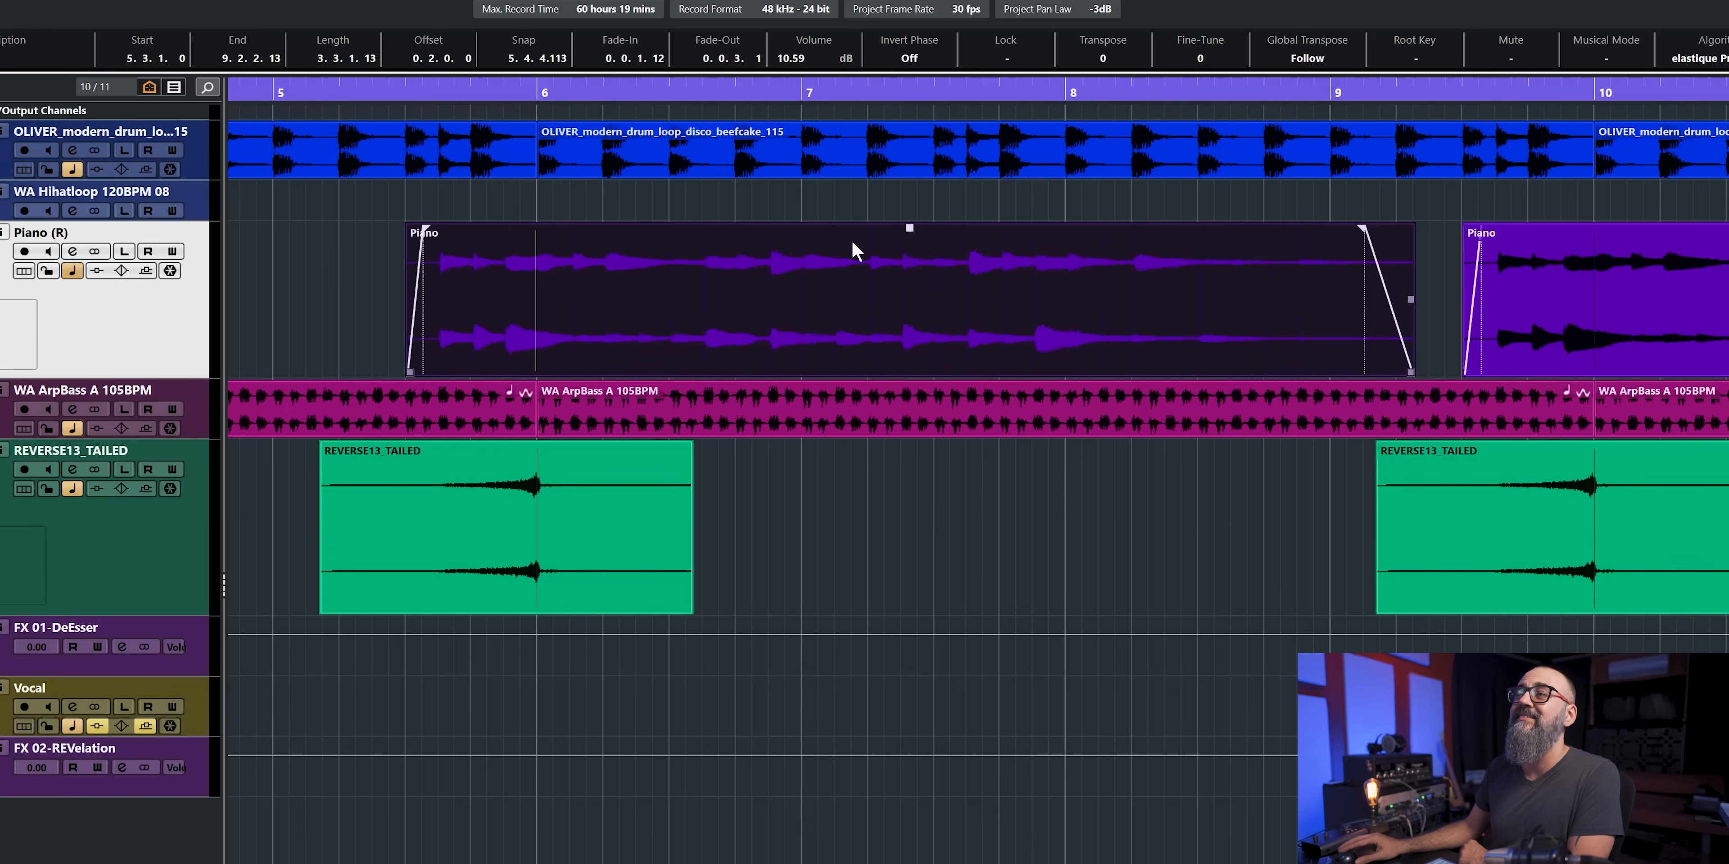
# - Lower the first Piano event's volume to 7.77 dB and draw a volume curve in it that dips around bar 7
pyautogui.moveTo(909, 227); pyautogui.dragTo(918, 302)
pyautogui.moveTo(910, 228); pyautogui.dragTo(907, 288)
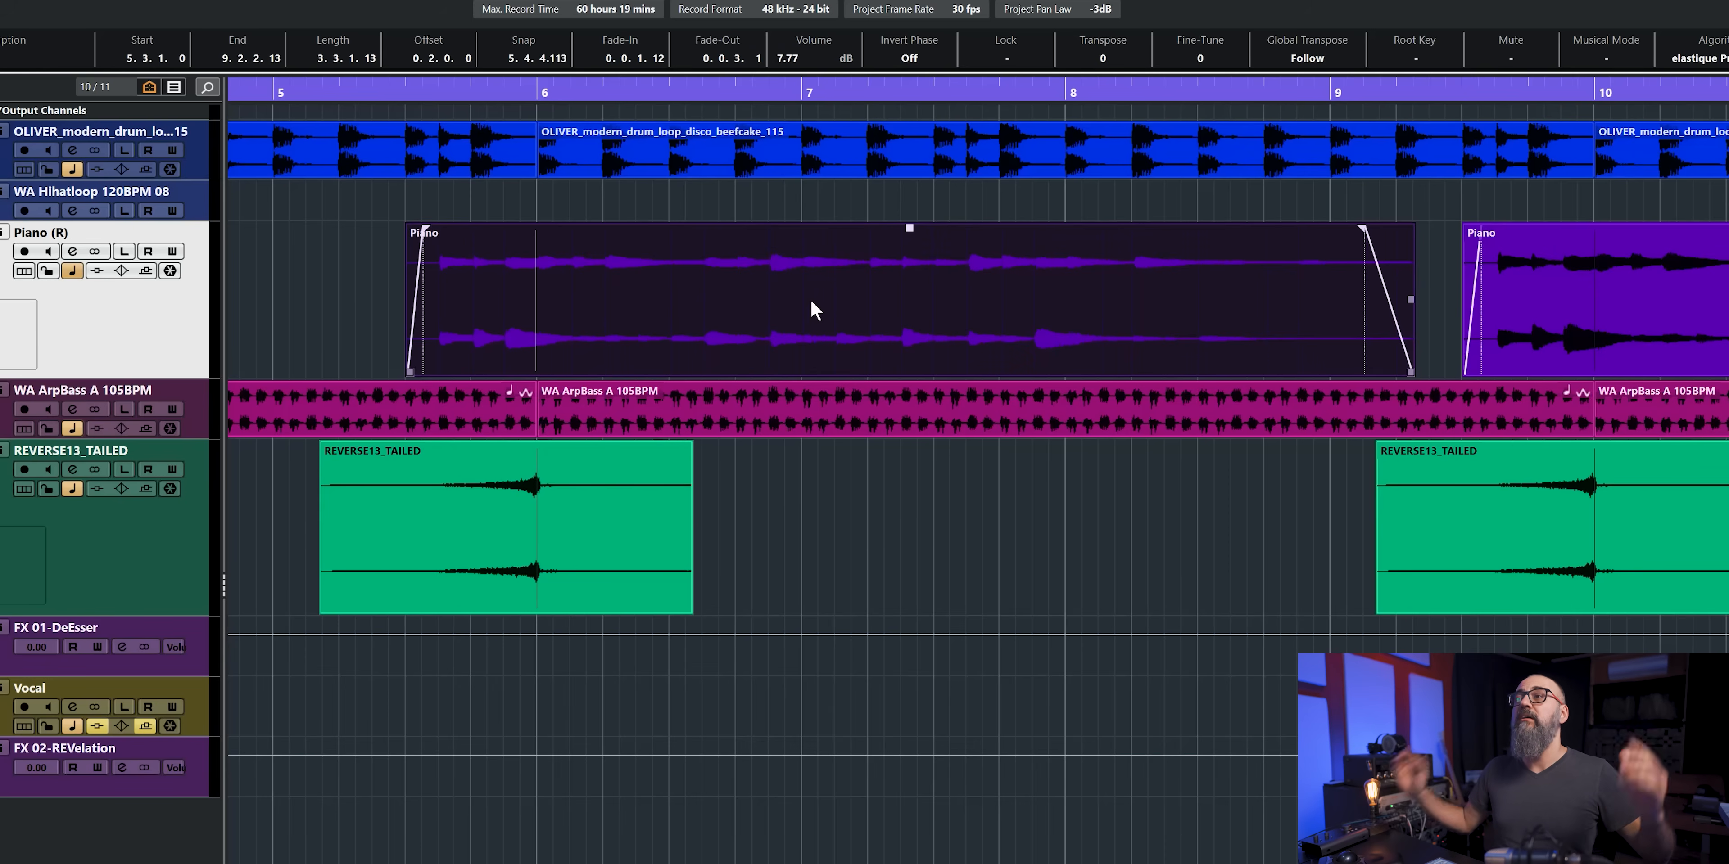
pyautogui.press('8')
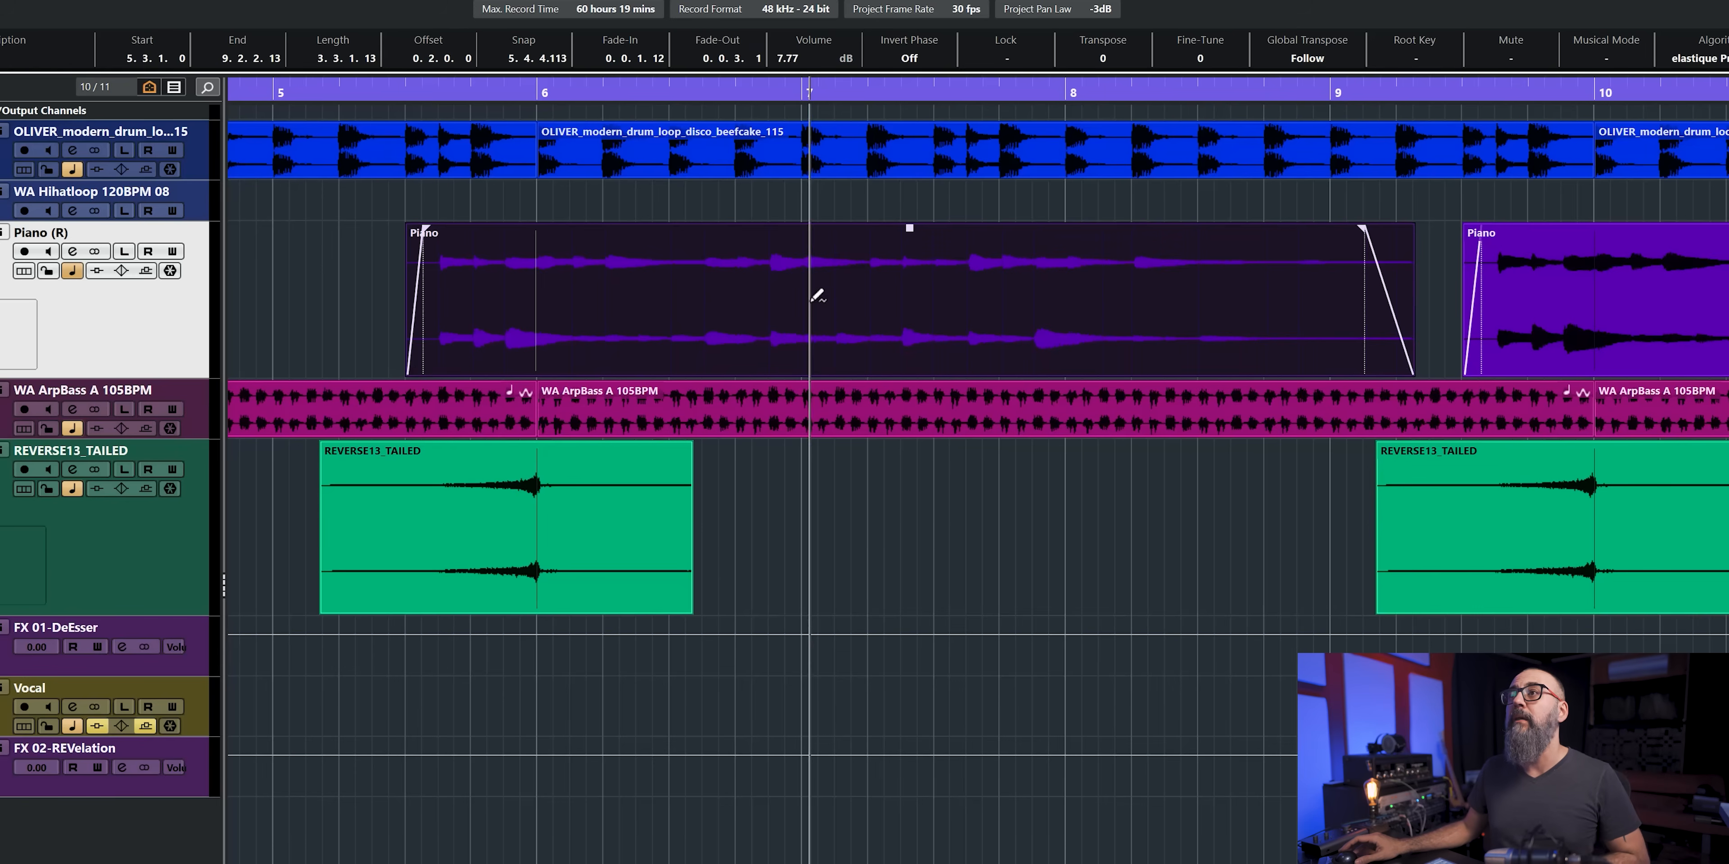
pyautogui.click(785, 231)
pyautogui.moveTo(784, 232); pyautogui.dragTo(771, 270)
pyautogui.moveTo(858, 239); pyautogui.dragTo(870, 337)
pyautogui.moveTo(770, 273); pyautogui.dragTo(773, 321)
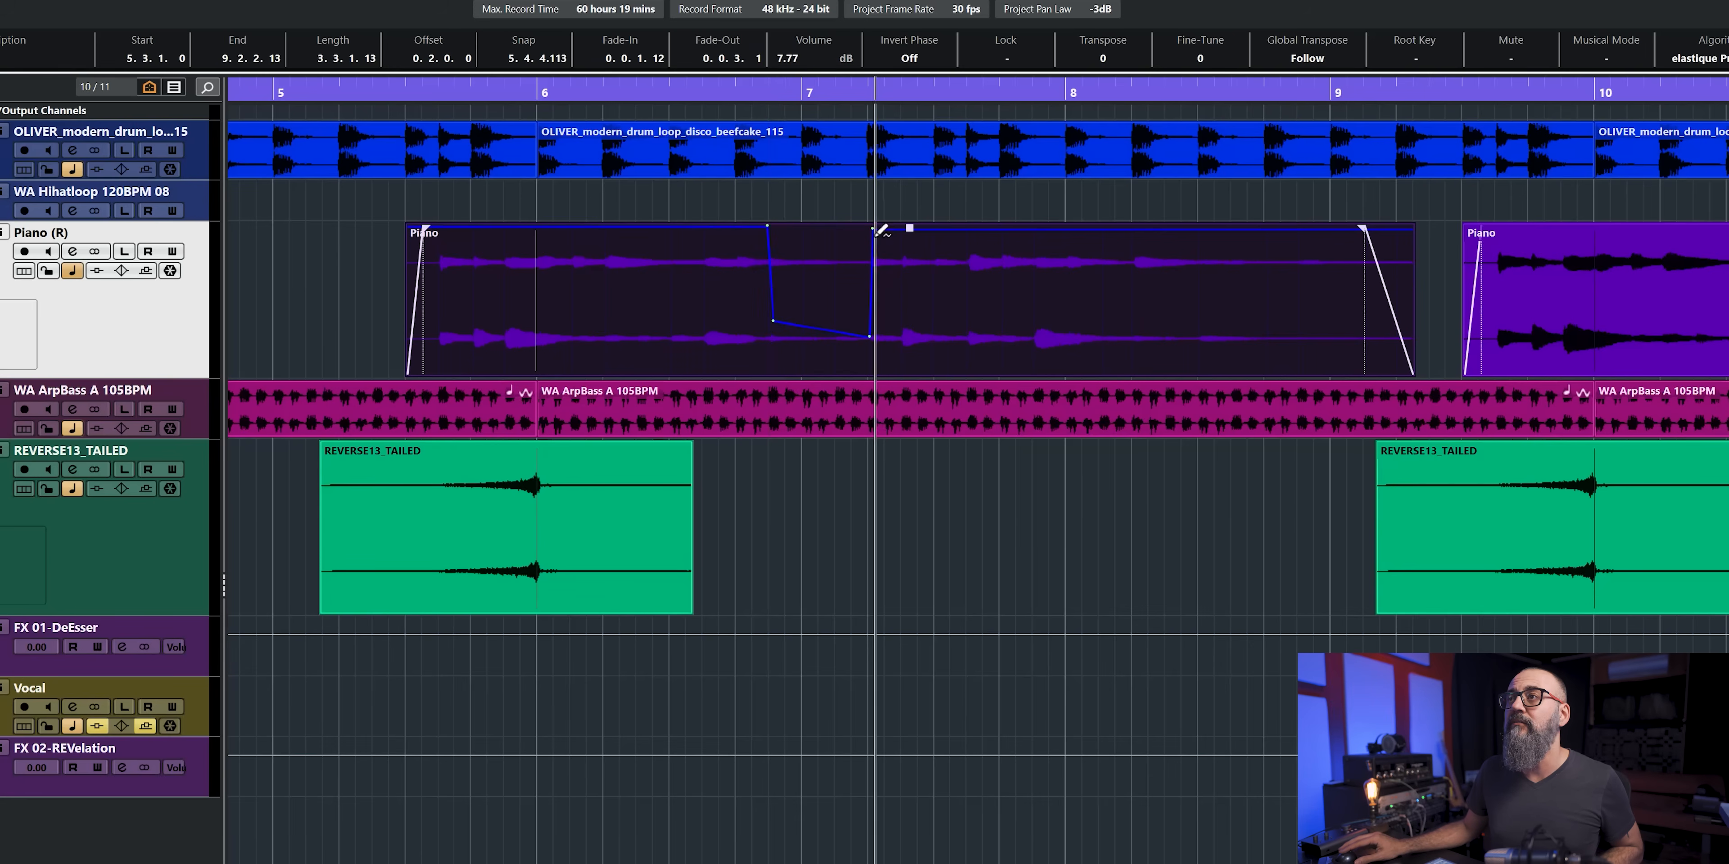
pyautogui.moveTo(871, 228); pyautogui.dragTo(901, 227)
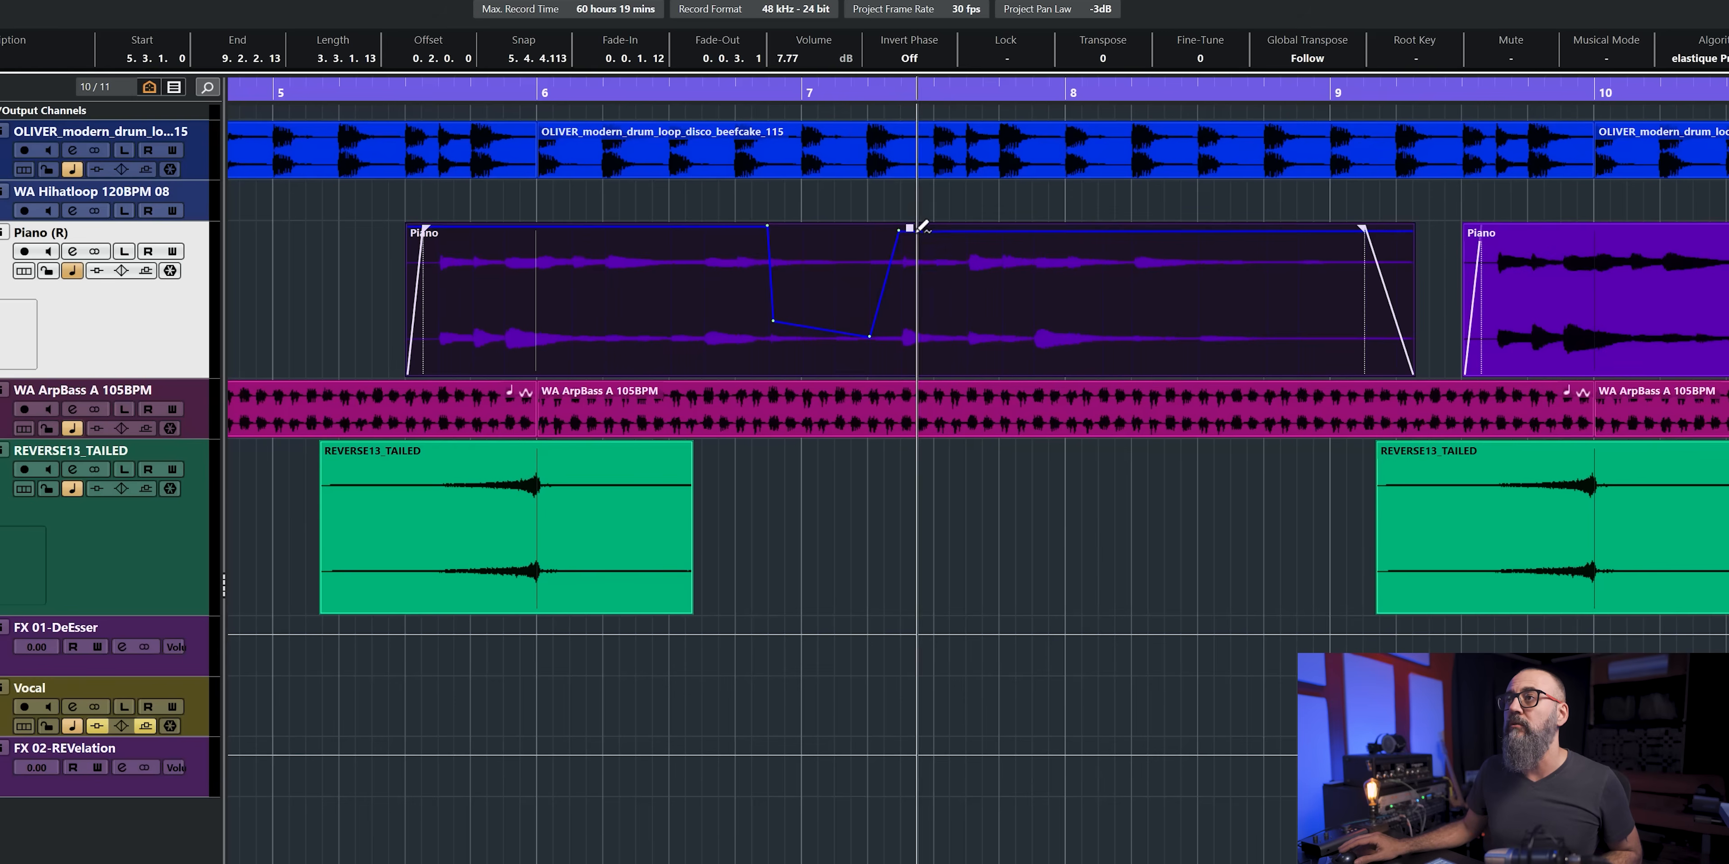
pyautogui.click(900, 227)
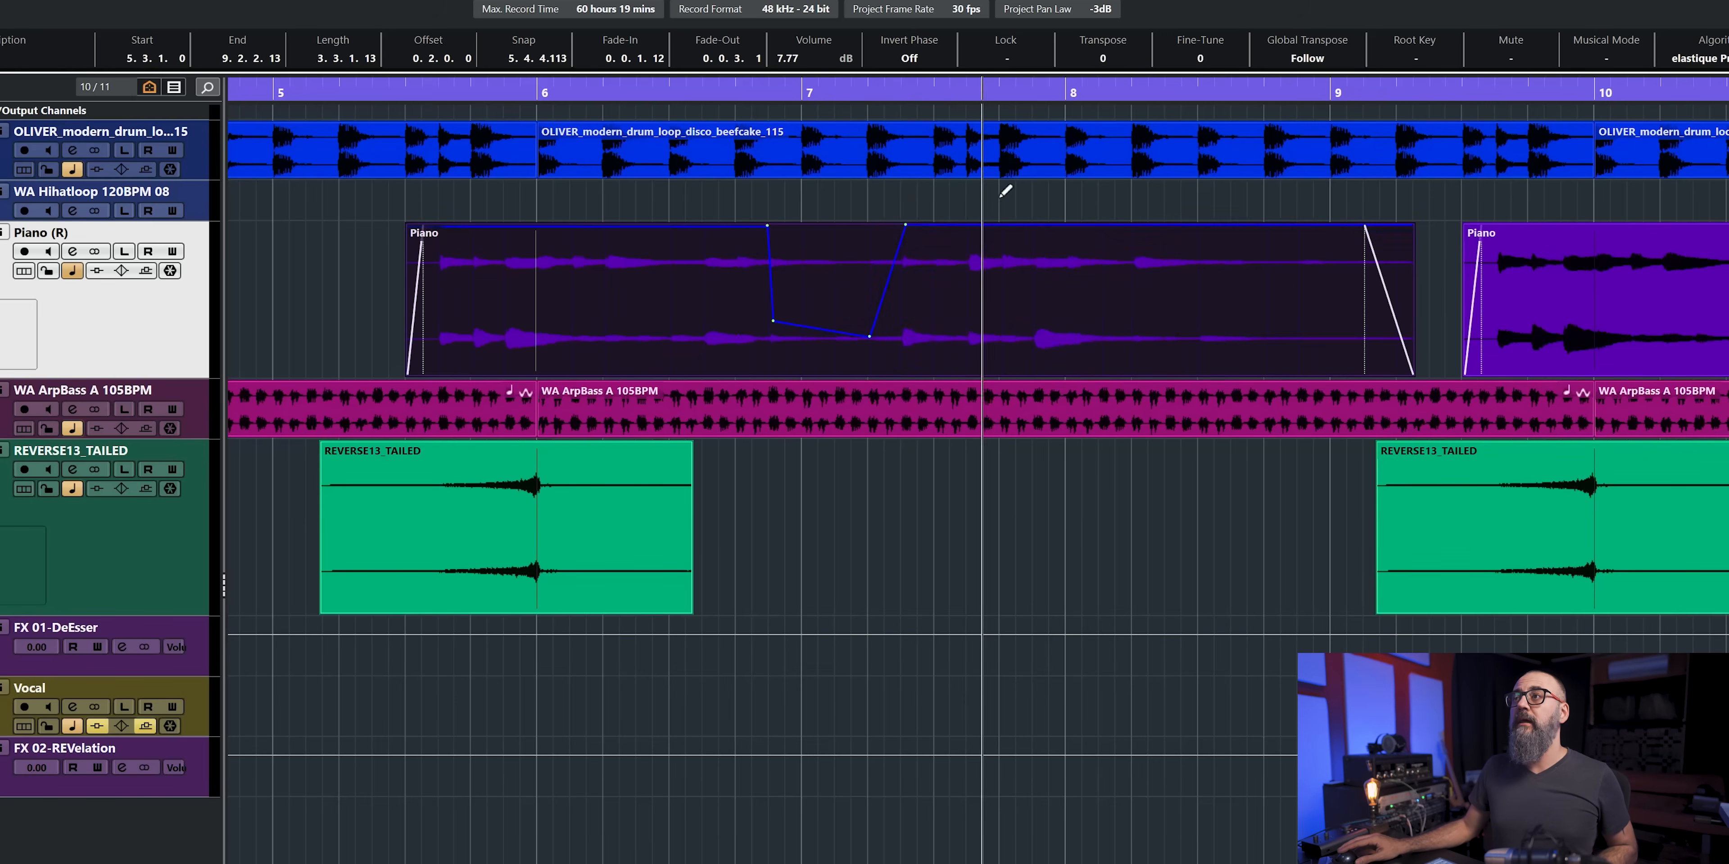
# - Play the soloed Piano track from just before the event in bar 5 to hear the volume curve
pyautogui.click(393, 94)
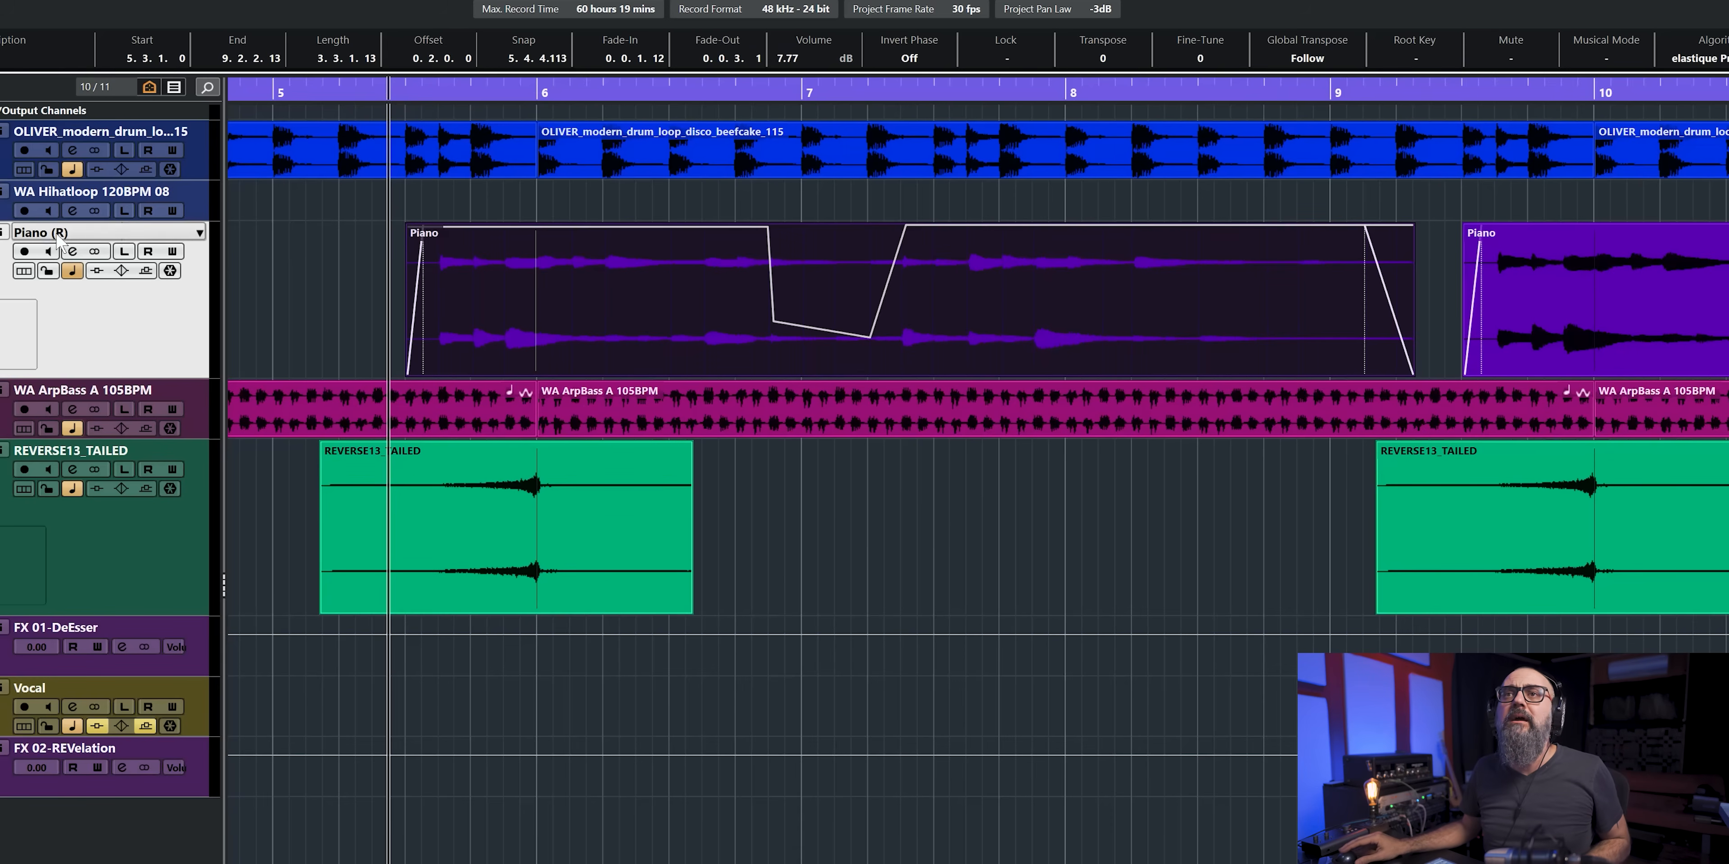
pyautogui.press('space')
pyautogui.click(524, 243)
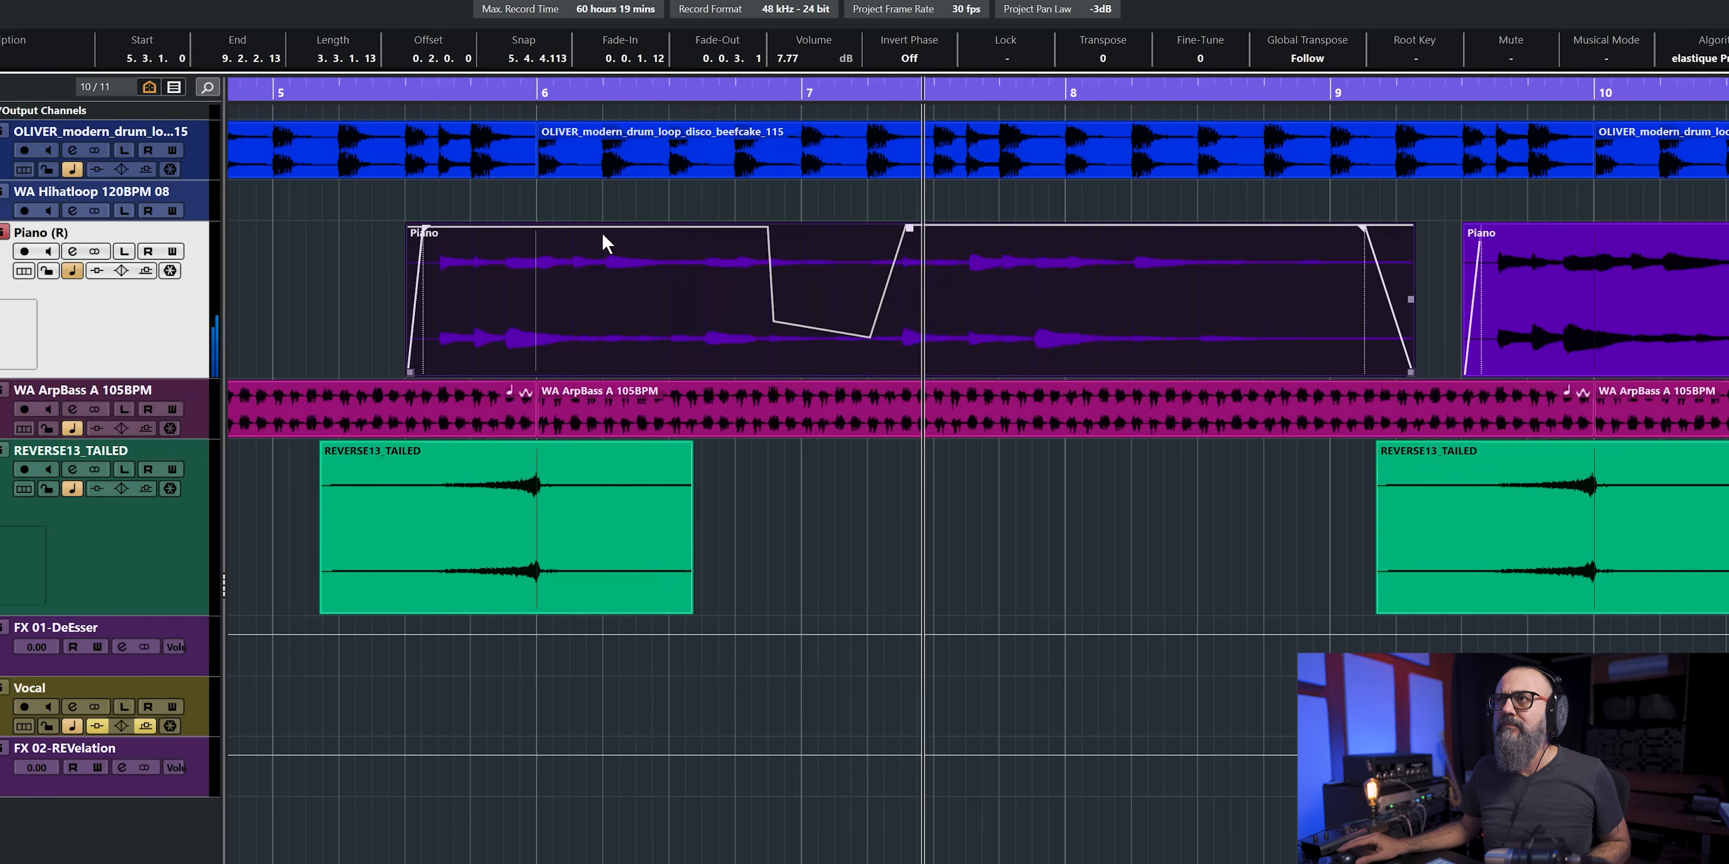
pyautogui.press('space')
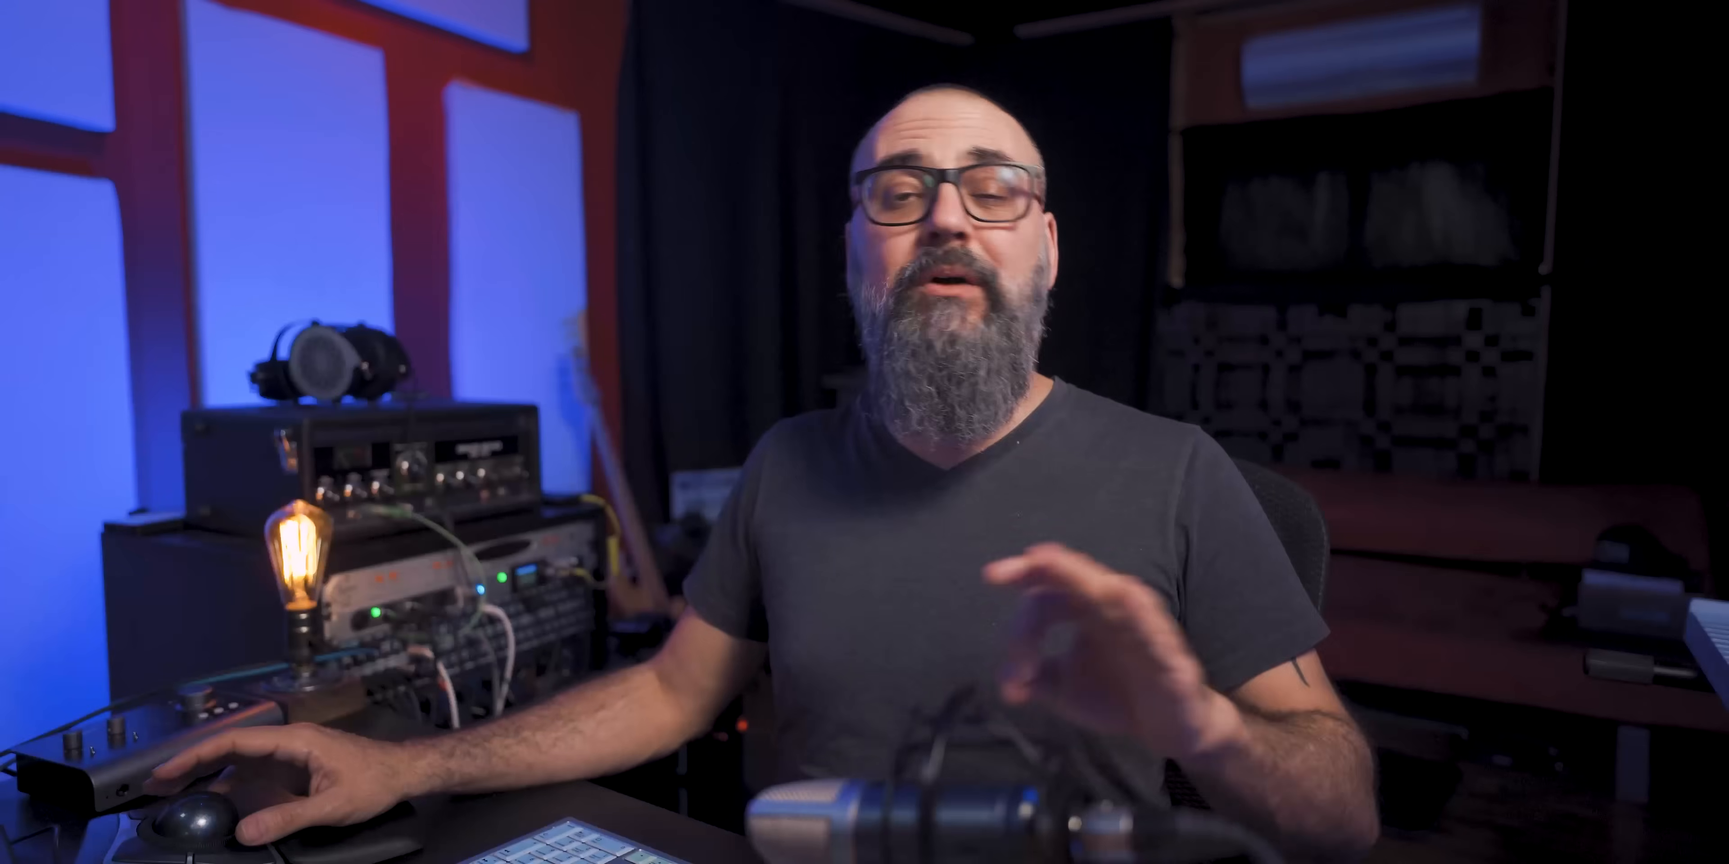